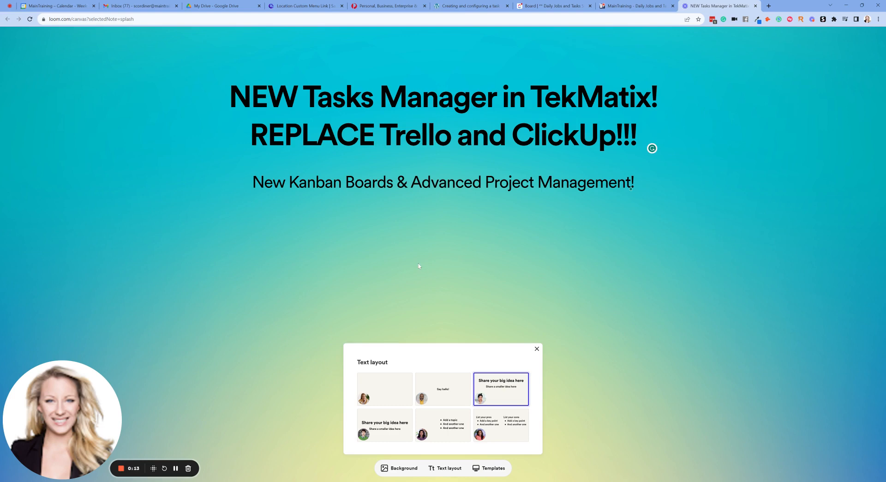
Look over the daily tasks boards in Trello and ClickUp, and switch to the TekMatix Tasks Manager.
left_click(634, 5)
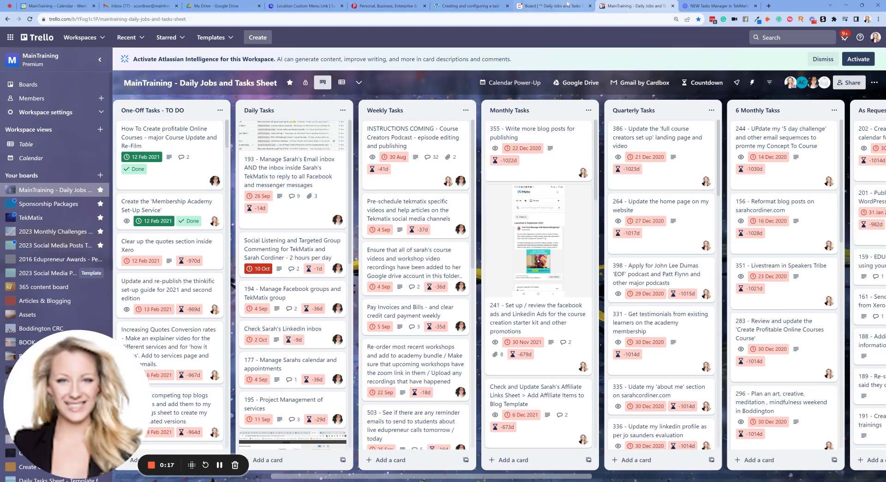
left_click(551, 5)
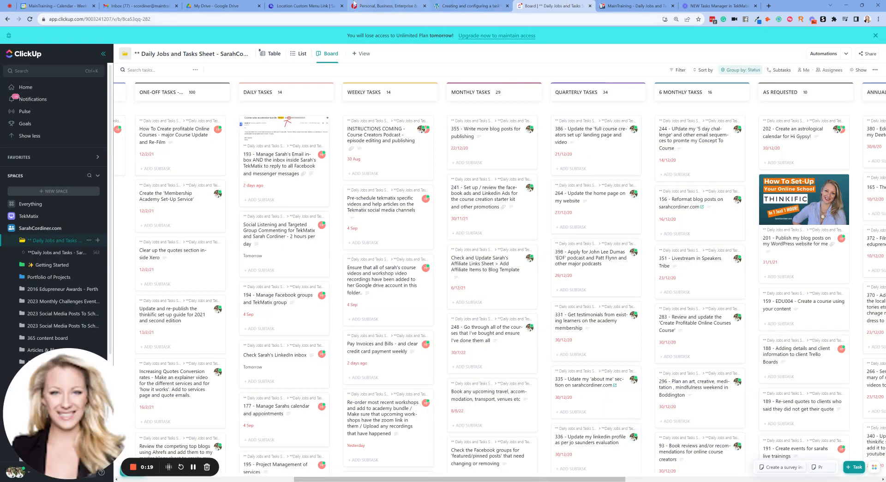
left_click(308, 6)
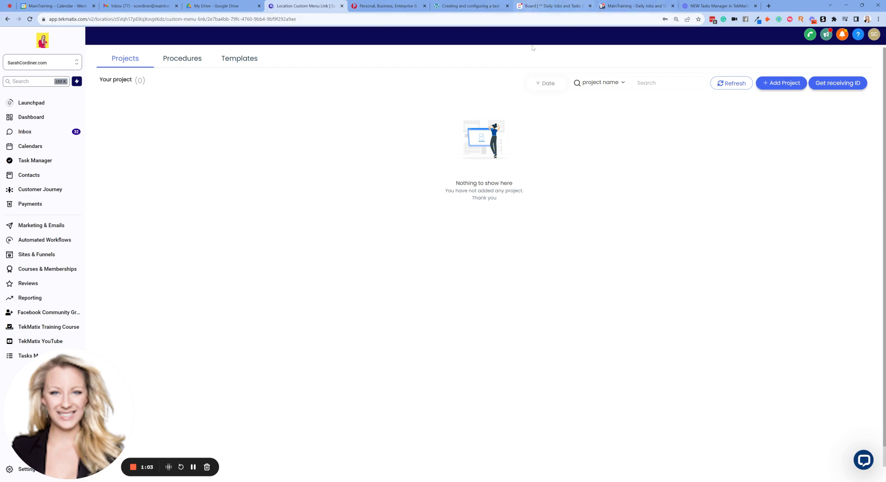
Start a project named "SarahCordiner.com - Daily Tasks" with the description "This is the board for all repeating tasks" and proceed to adding people.
left_click(783, 84)
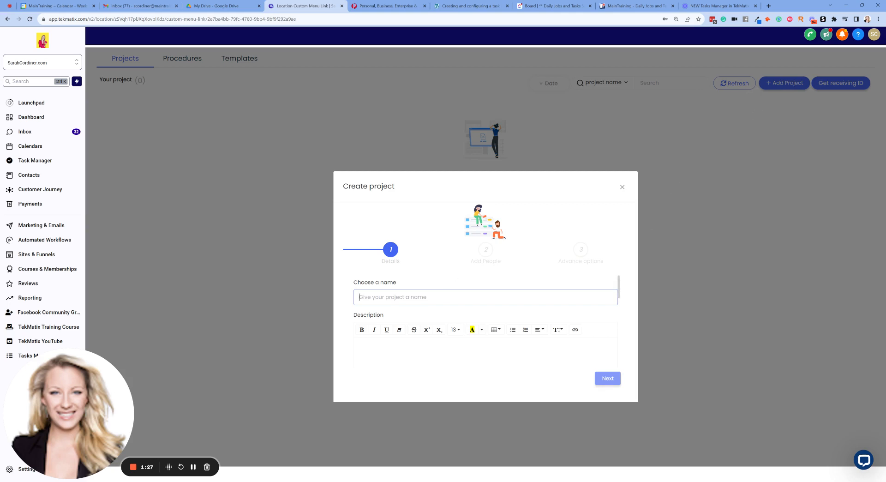
type("SarahCordiner.com - Daily Tasks")
left_click(352, 345)
type("This is")
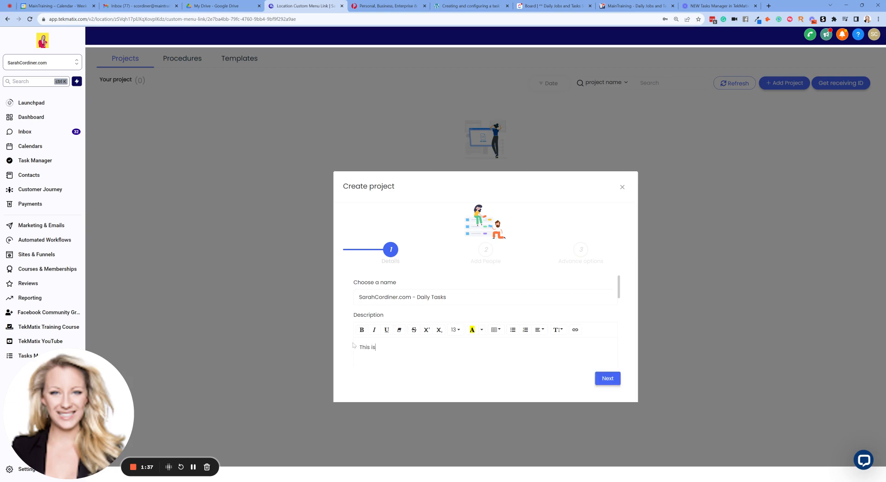
type(" the board for all repeating tasks")
triple_click(459, 298)
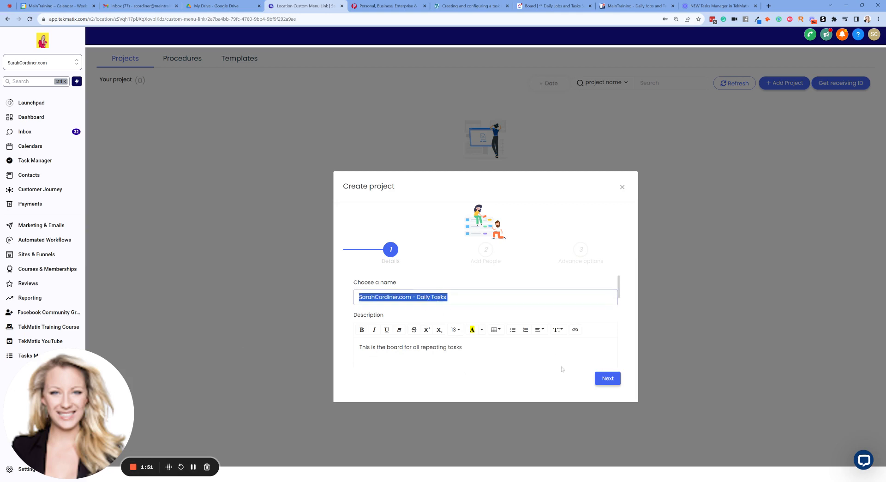
scroll(577, 356, "down", 6)
scroll(574, 353, "up", 6)
scroll(562, 349, "down", 6)
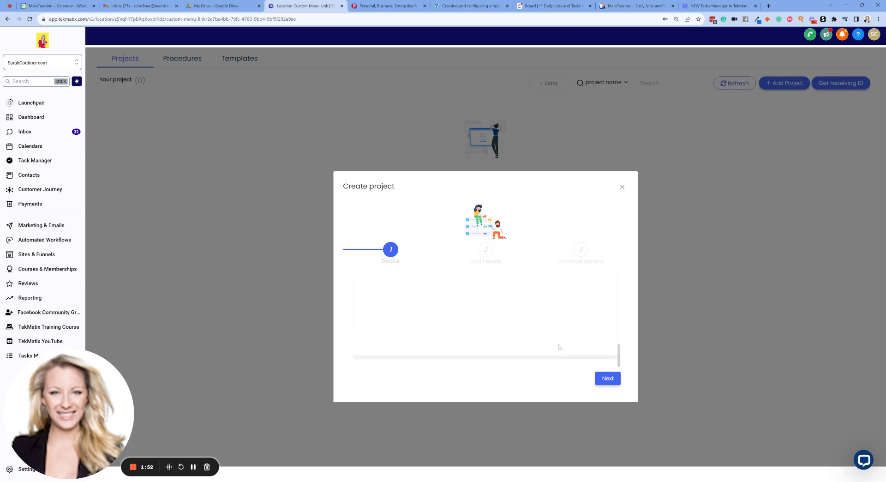
left_click(604, 379)
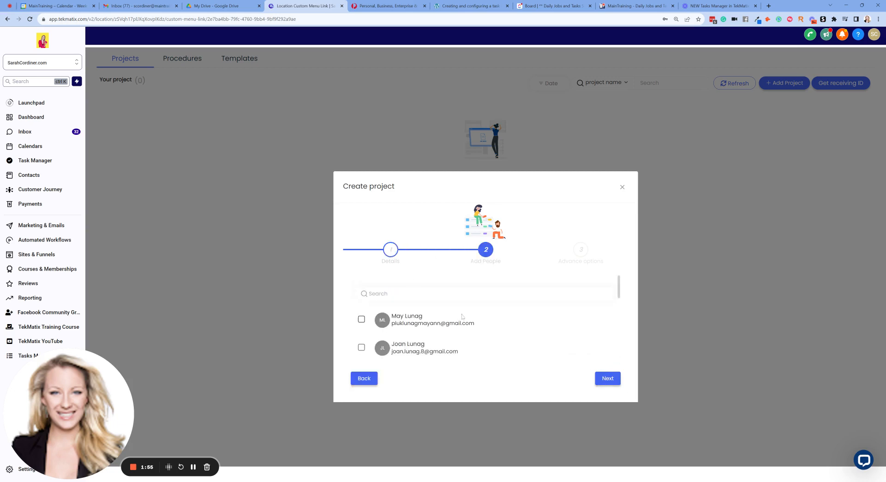
Add all three listed team members to the project and finish creating it without tags or imported tasks.
scroll(462, 316, "down", 2)
scroll(443, 317, "up", 2)
scroll(424, 317, "down", 2)
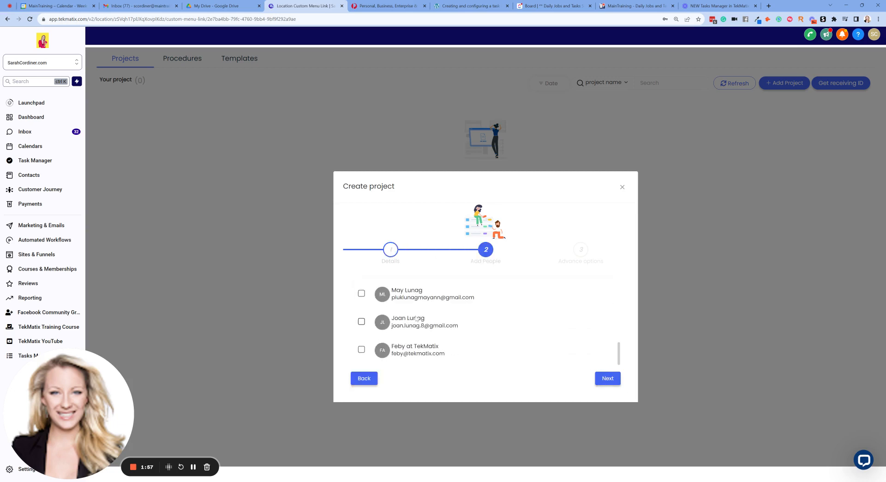
scroll(406, 318, "up", 2)
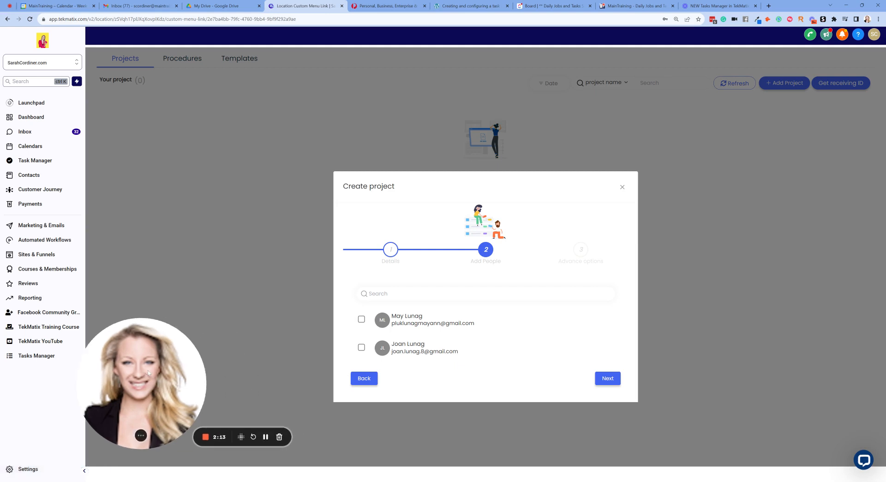
scroll(461, 306, "down", 2)
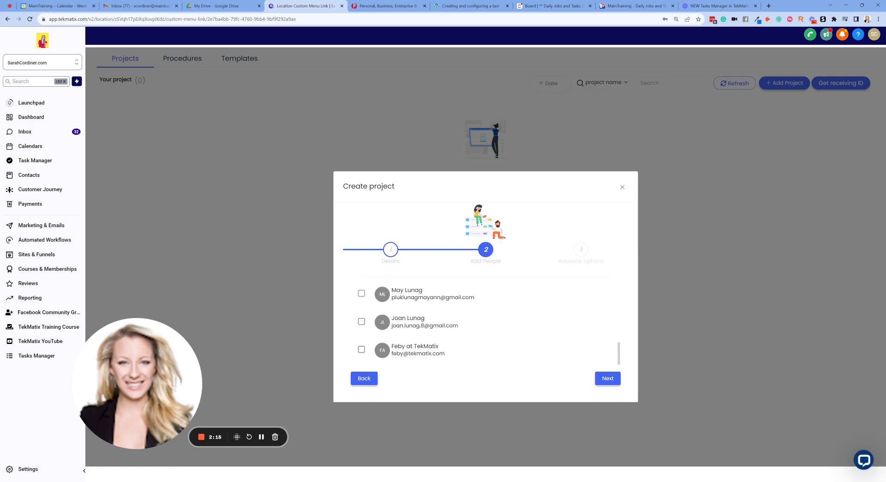
left_click(361, 292)
left_click(361, 341)
scroll(364, 343, "down", 1)
left_click(361, 349)
left_click(607, 378)
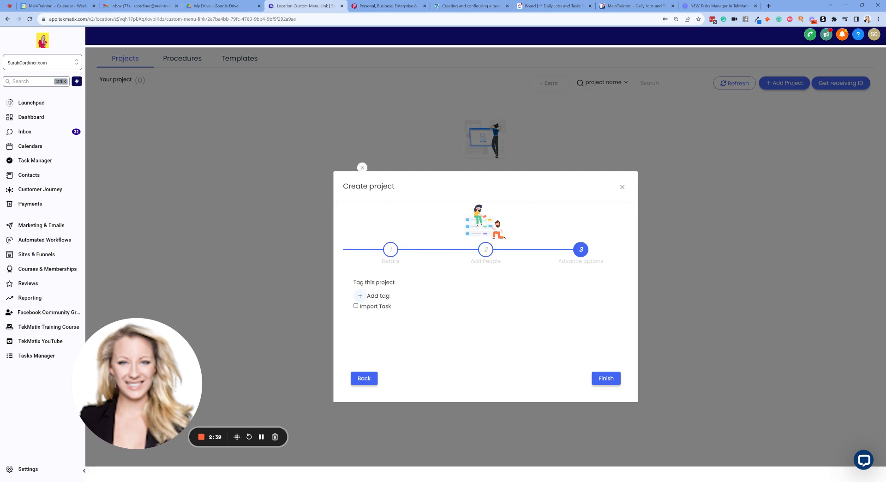
left_click(596, 378)
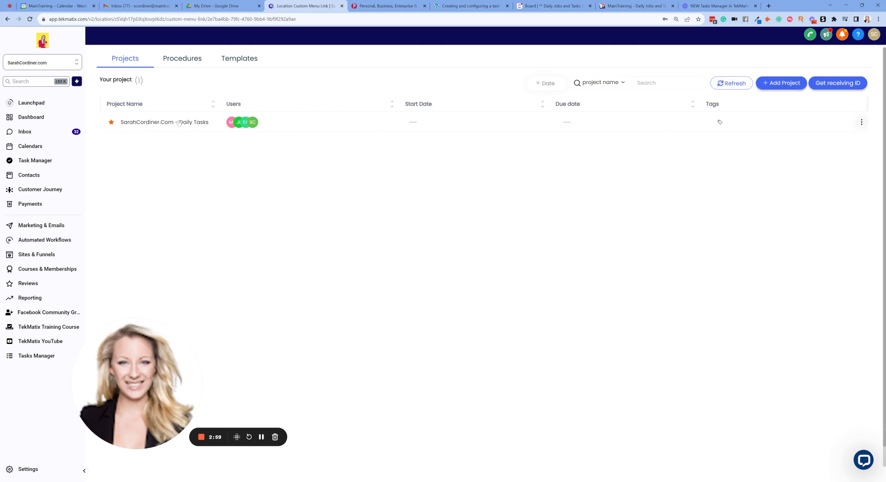
Check the available actions for the new Daily Tasks project and open its board.
left_click(860, 122)
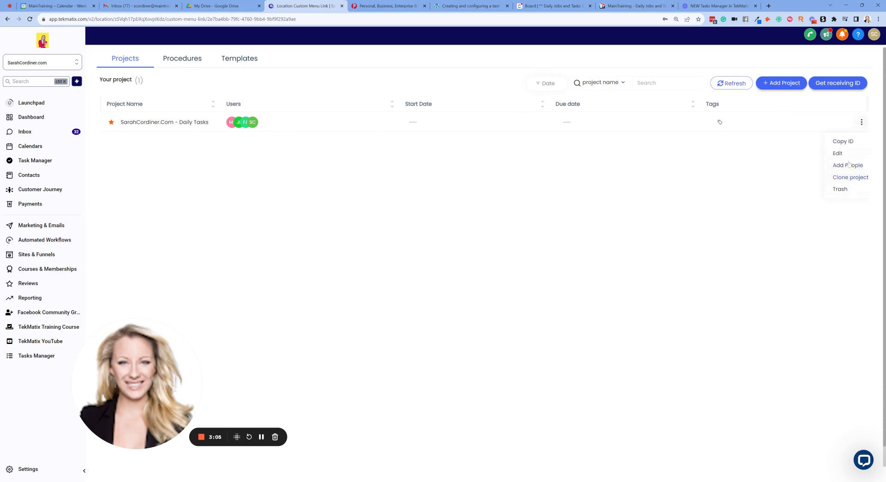
mouse_move(506, 124)
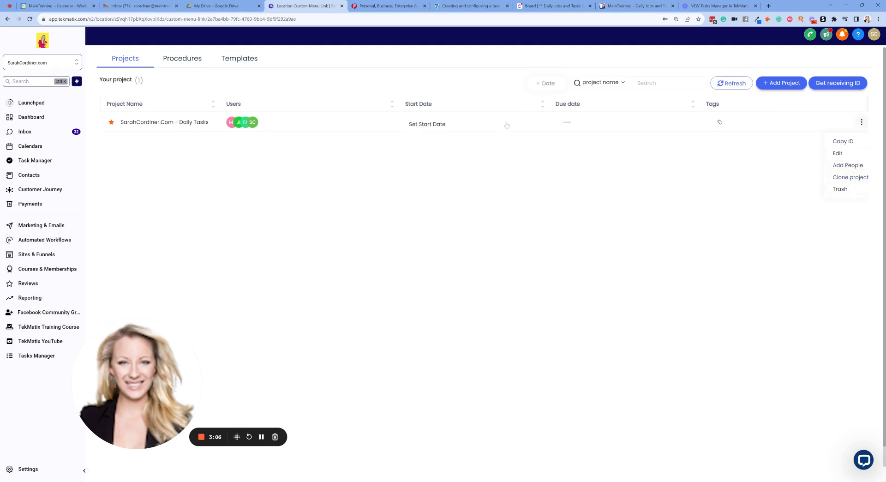
left_click(156, 125)
left_click(157, 123)
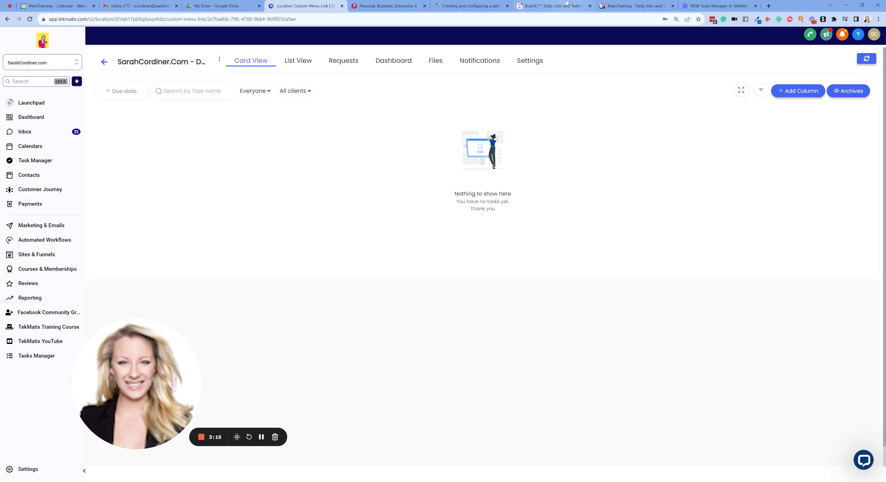
Review the existing ClickUp and Trello boards for their column structure, and return to the TekMatix project board.
left_click(551, 5)
left_click(635, 6)
left_click(470, 6)
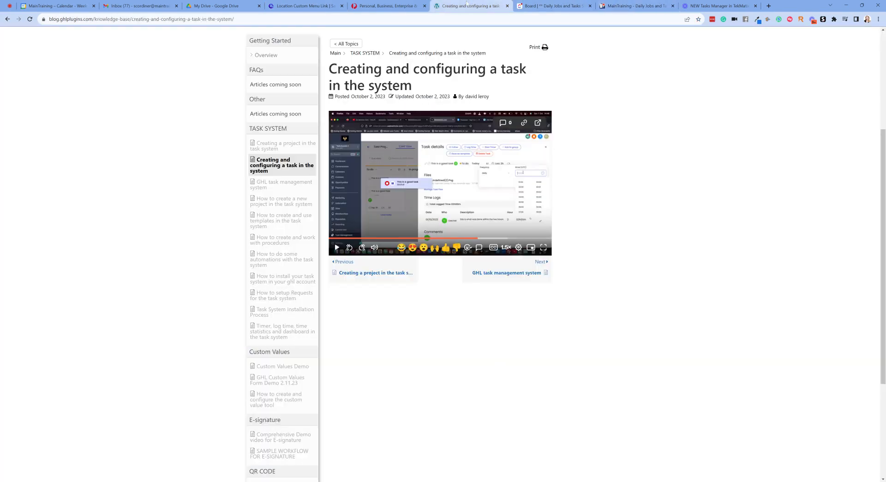
left_click(302, 5)
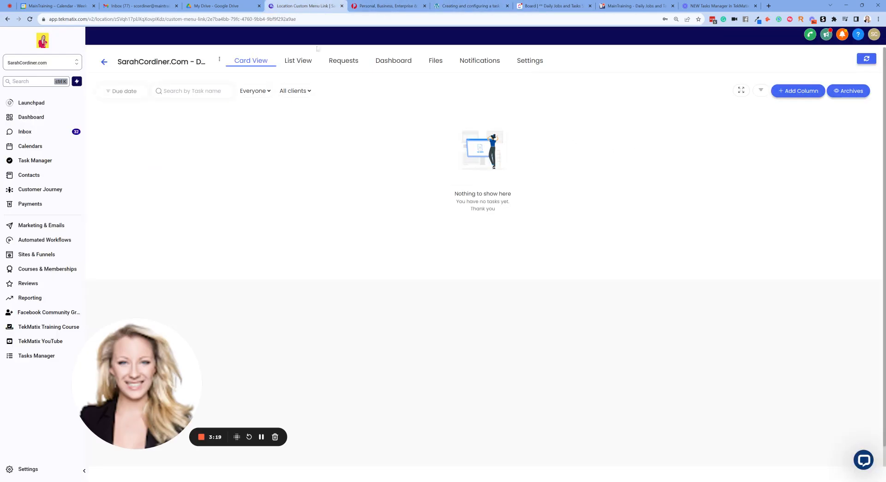
Add a yellow column named "Tasks Awaiting Instructions" to the empty project board.
left_click(799, 91)
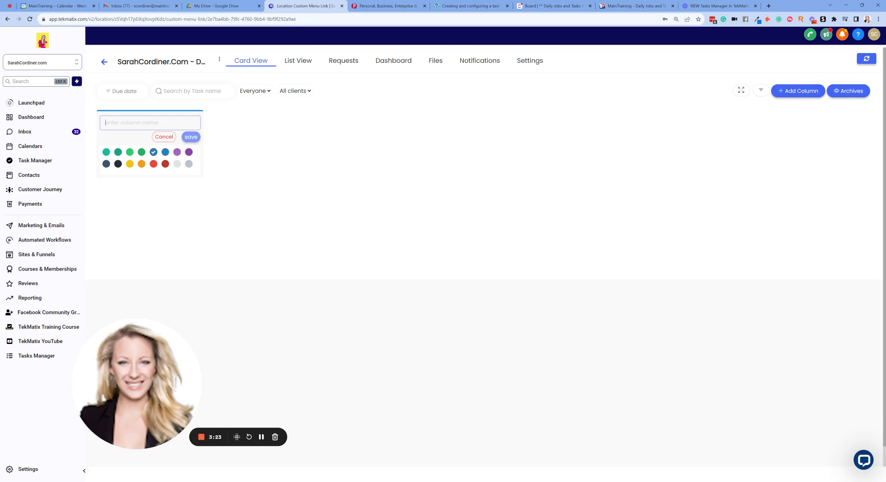
type("Tasks Awaiting INstruction")
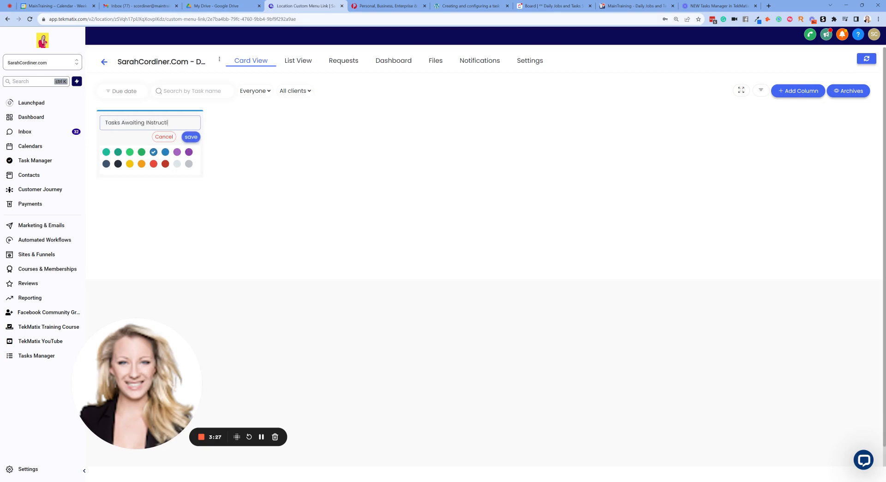
key("BackSpace")
key("BackSpace")
key("BackSpace")
key("BackSpace")
key("BackSpace")
key("BackSpace")
key("BackSpace")
key("BackSpace")
key("BackSpace")
type("ns")
type("tion")
left_click(130, 163)
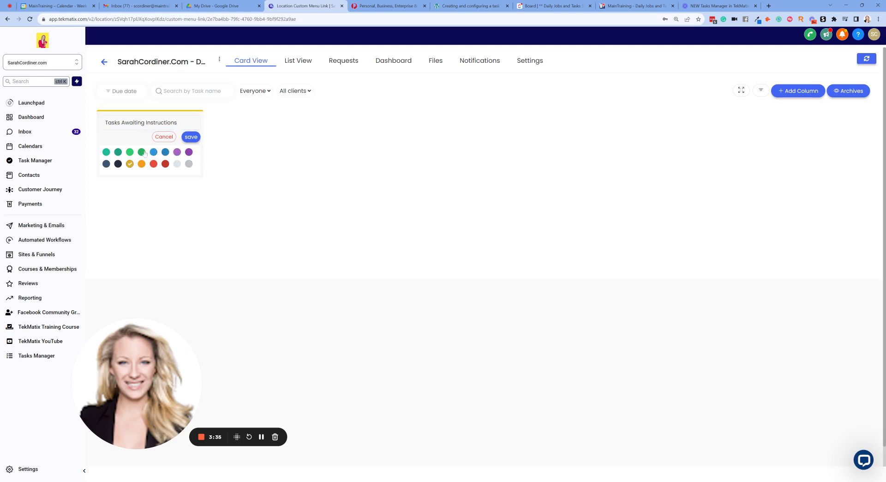
left_click(190, 137)
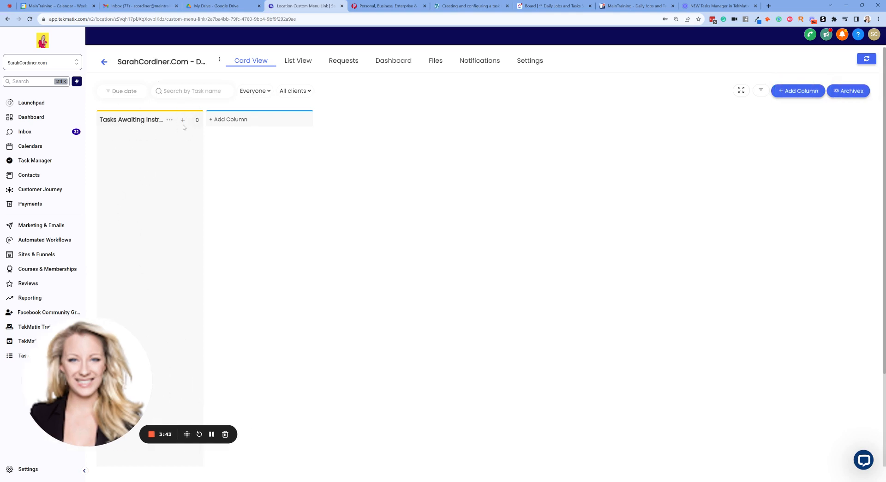
Add a second column named "One-Off tasks" in the preselected blue.
left_click(230, 120)
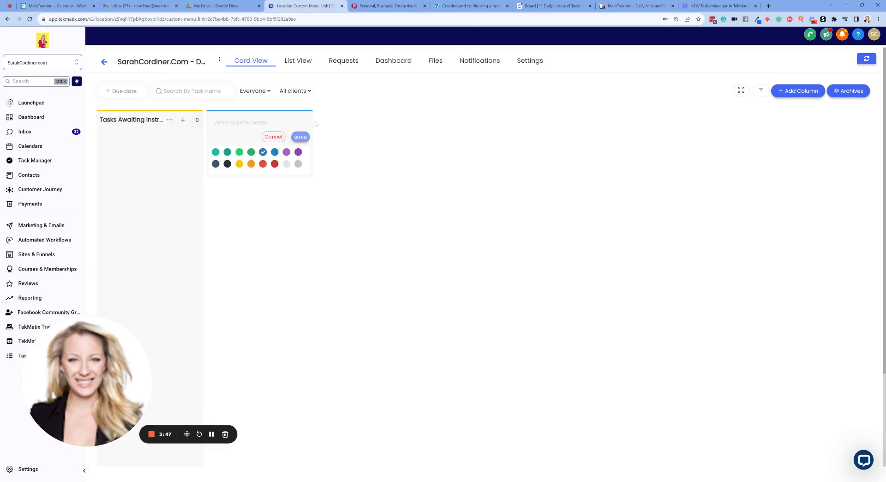
left_click(232, 122)
type("O")
key("BackSpace")
type("One-")
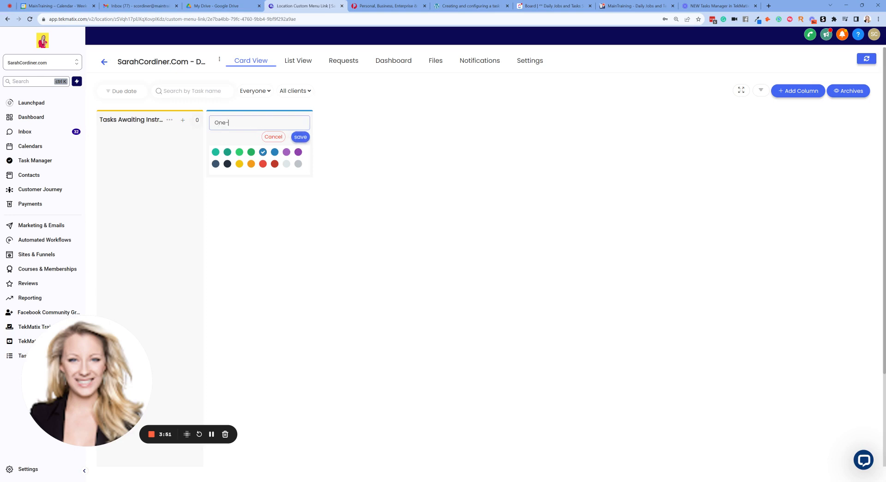
type("Off tasks")
left_click(299, 137)
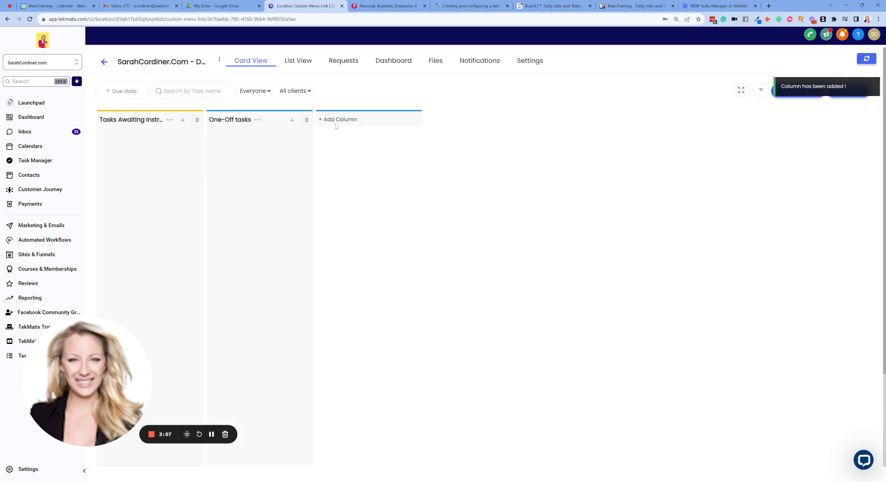
Add a light purple column named "Daily Tasks" after the One-Off tasks column.
left_click(337, 120)
type("Dai")
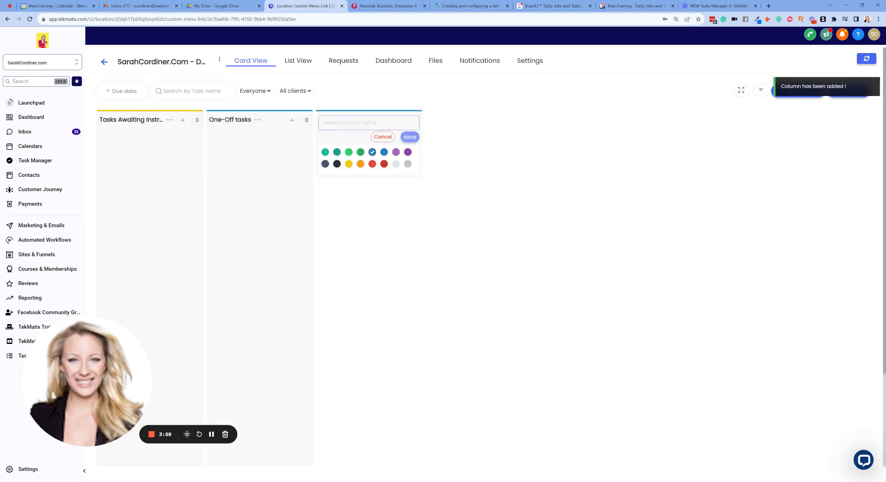
type("ly")
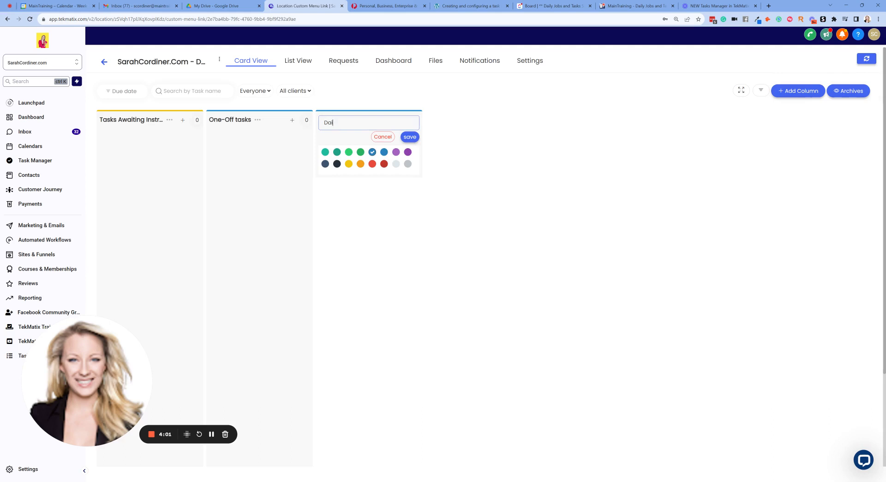
key("BackSpace")
key("BackSpace")
type("aily Tasks")
left_click(396, 152)
left_click(409, 137)
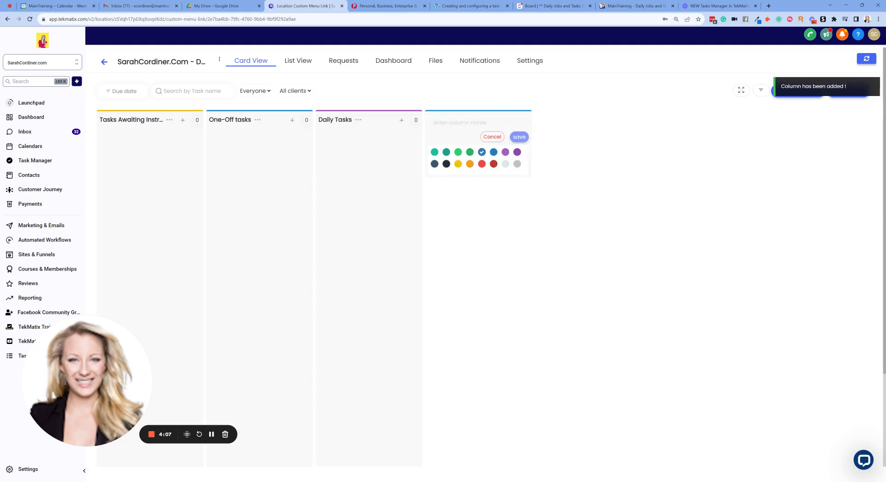
Add an orange column named "Weekly Tasks" after the Daily Tasks column.
type("We")
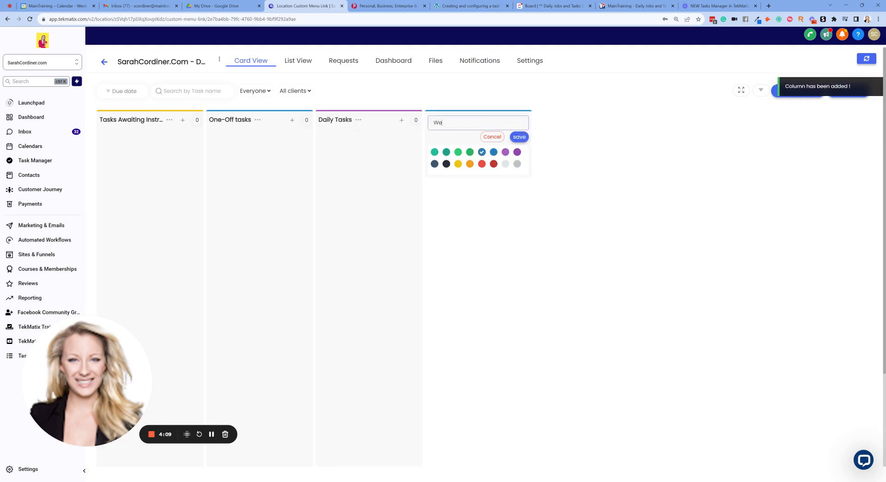
type("ekly Tasks")
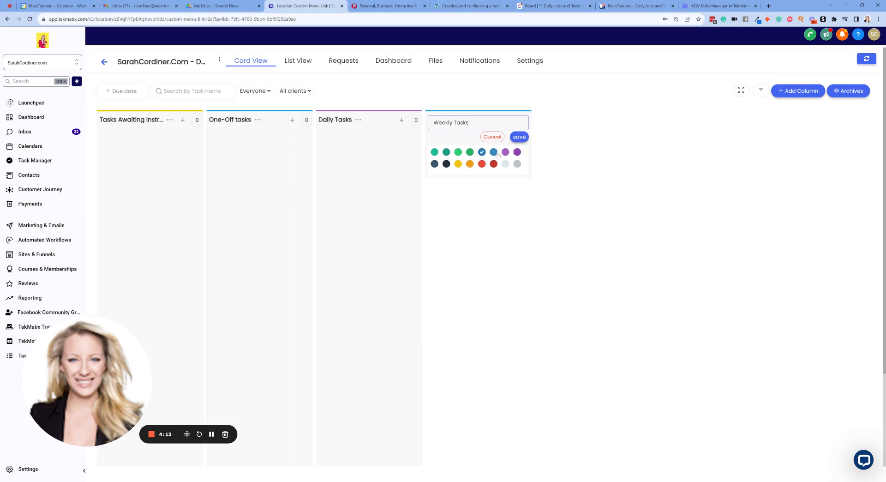
left_click(469, 163)
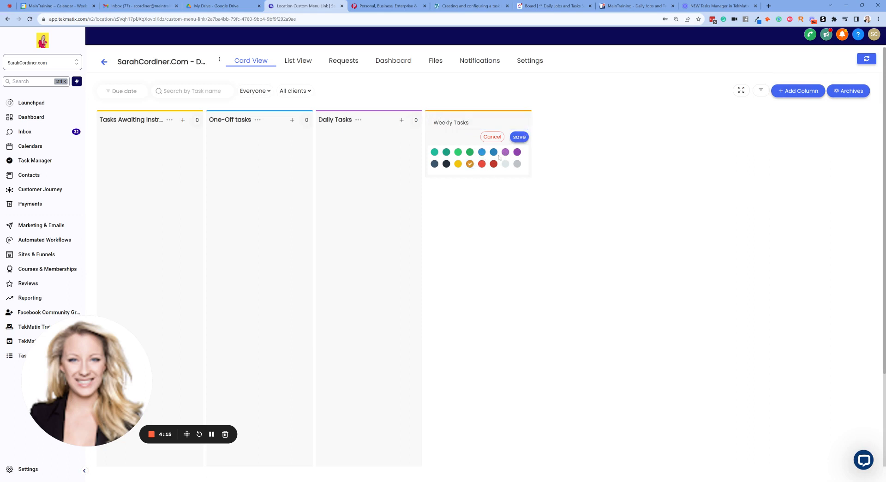
left_click(520, 137)
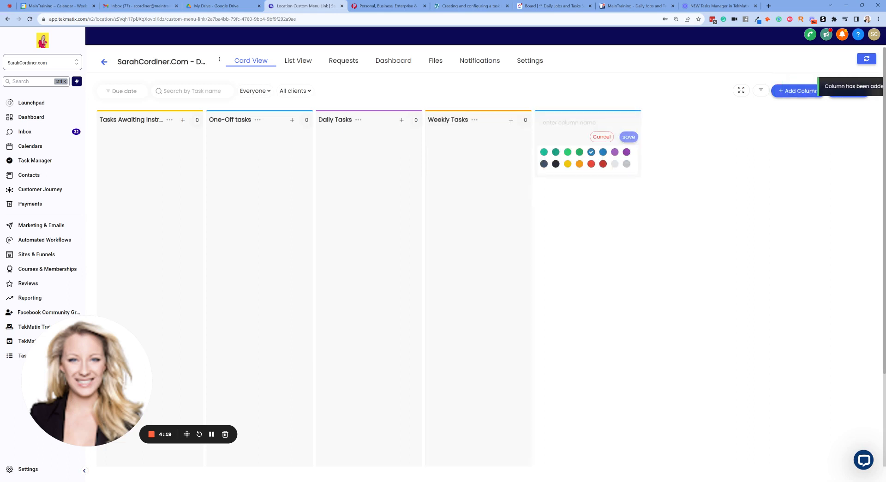
Add a green column named "Monthly Tasks" after the Weekly Tasks column.
left_click(568, 122)
type("Monthly")
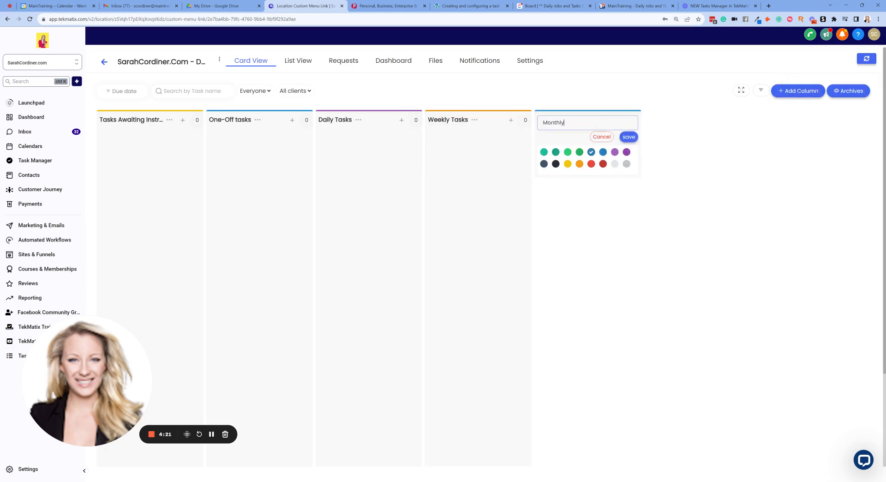
type(" Tasks")
left_click(567, 152)
left_click(633, 136)
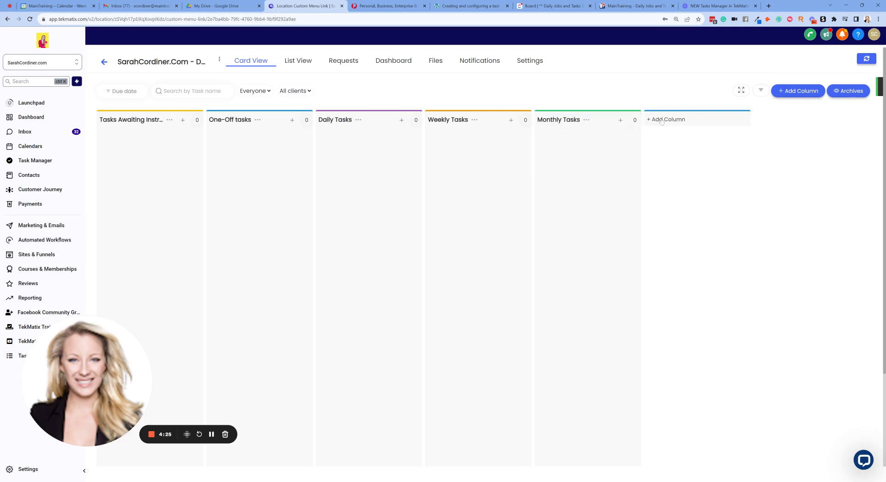
Add a column named "6 Monthly Tasks" after the Monthly Tasks column, keeping the preselected blue.
left_click(665, 121)
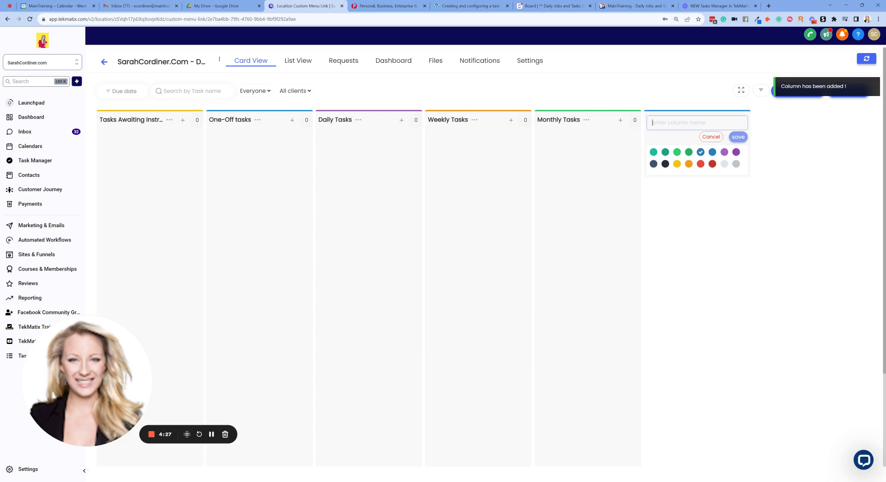
type("6 Monthly")
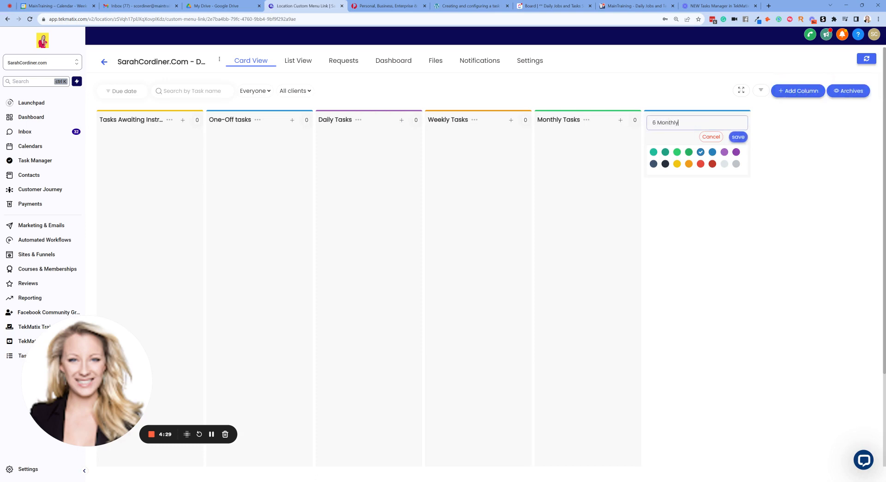
type(" Tasks")
left_click(738, 137)
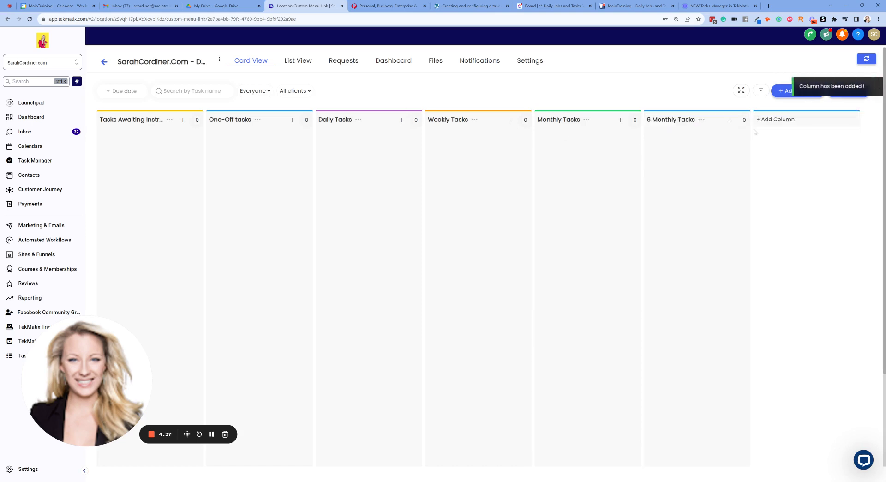
Add a dark slate-blue column named "Annual Tasks" after the 6 Monthly Tasks column.
left_click(775, 123)
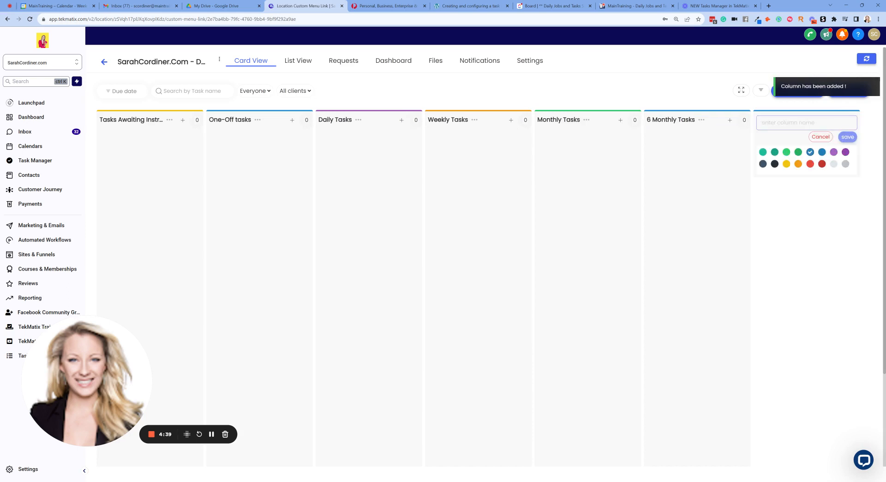
type("Annual Tasks")
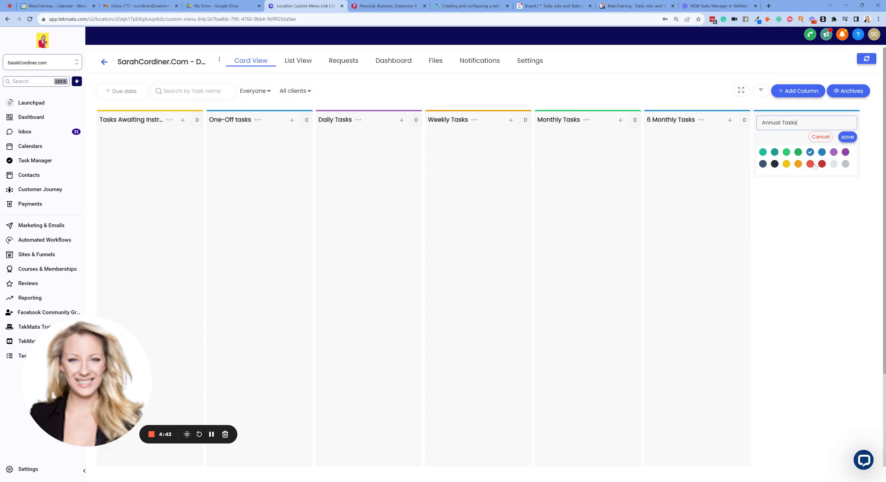
left_click(763, 164)
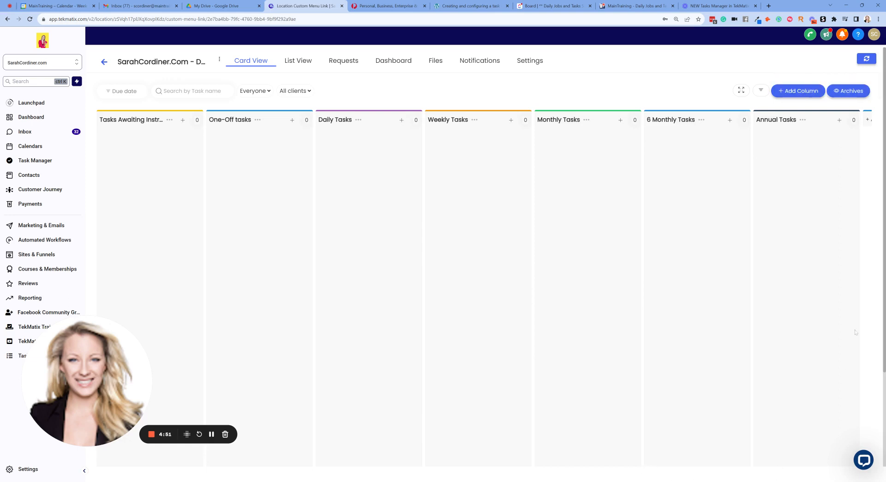
Add a red column named "COMPLETE" after the Annual Tasks column.
key("ctrl+minus")
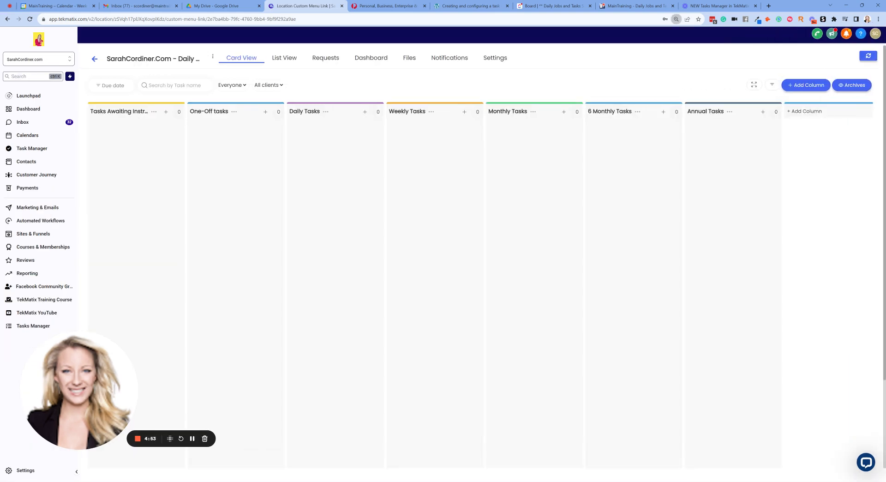
left_click(805, 111)
type("COMPLETE")
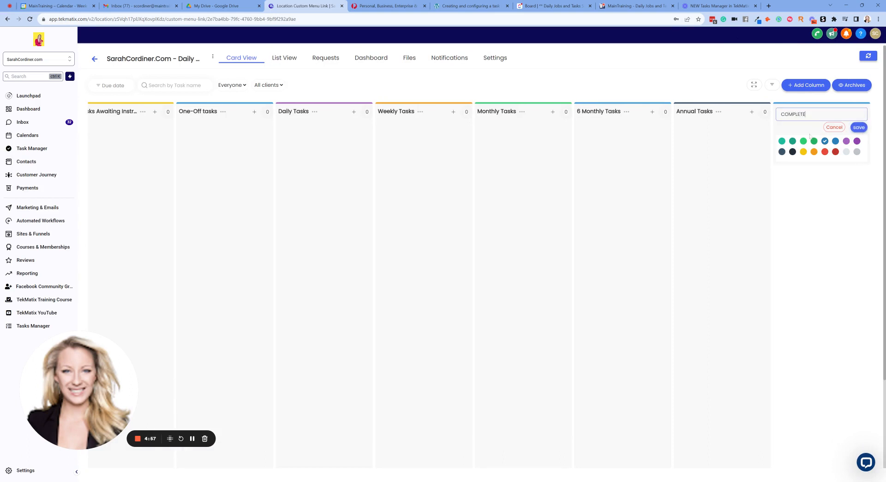
left_click(825, 151)
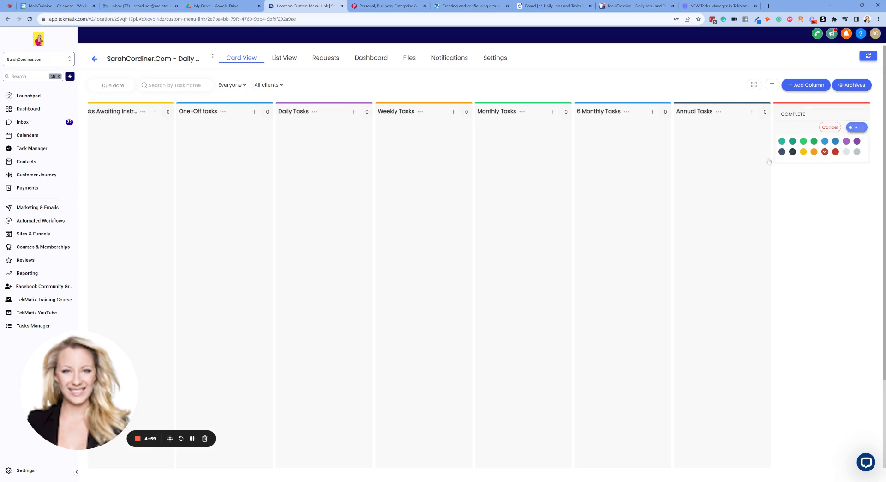
left_click(858, 127)
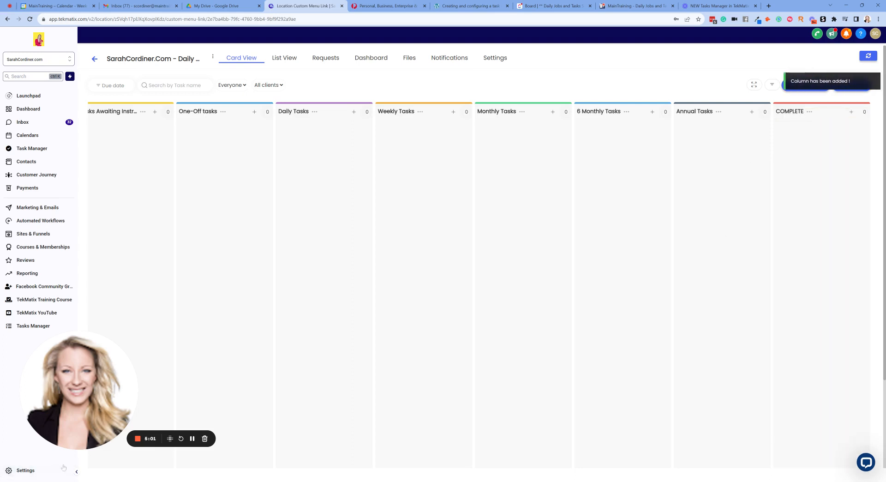
Collapse the navigation sidebar and add a task named "Approve the new banners" to the One-Off tasks column.
left_click(76, 471)
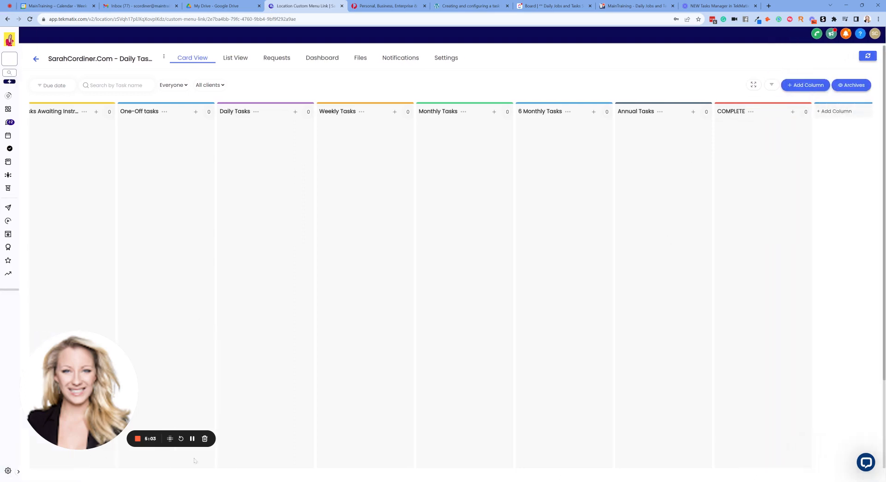
left_click_drag(277, 466, 191, 462)
scroll(191, 462, "left", 1)
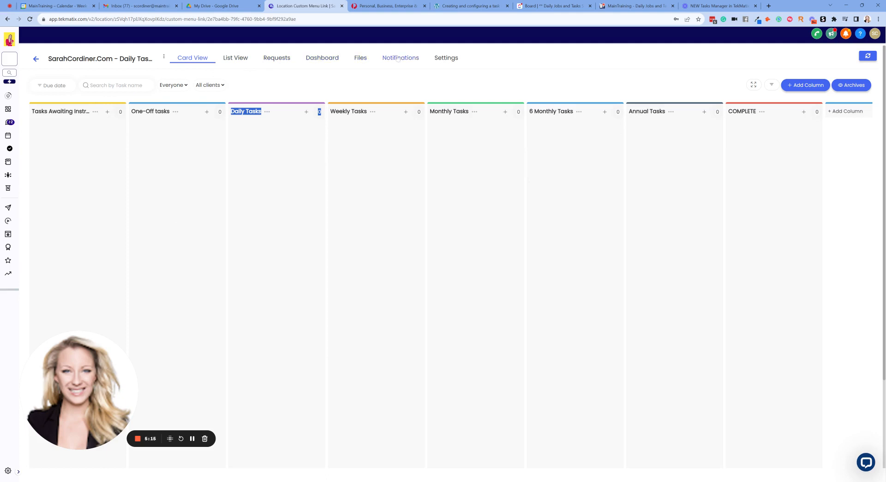
left_click(207, 112)
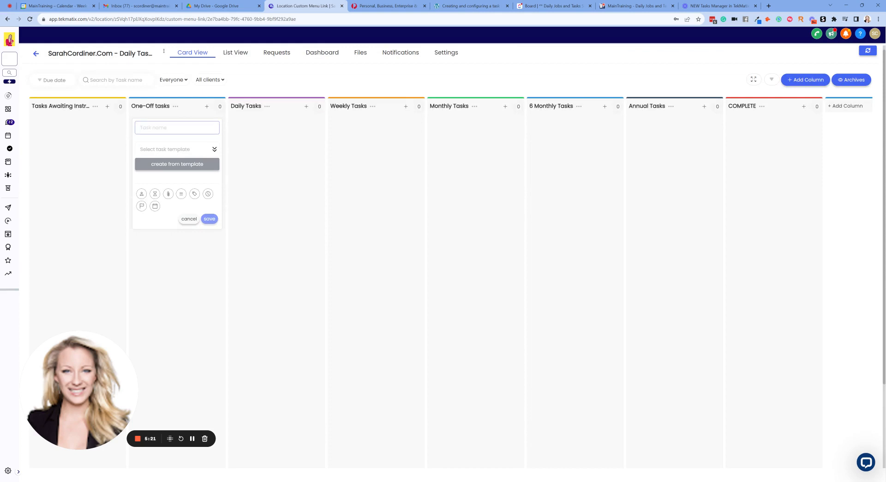
type("Approve the new banners")
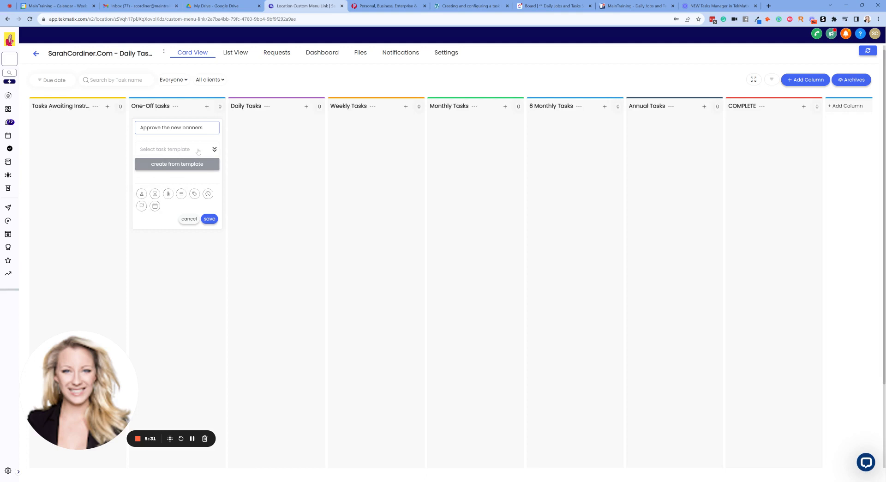
left_click(210, 219)
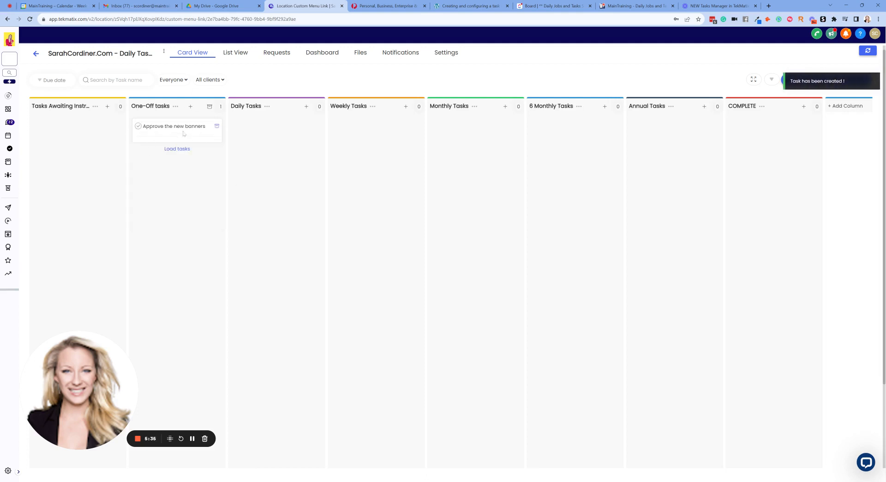
Open the "Approve the new banners" task for editing and set its priority to medium.
left_click(178, 133)
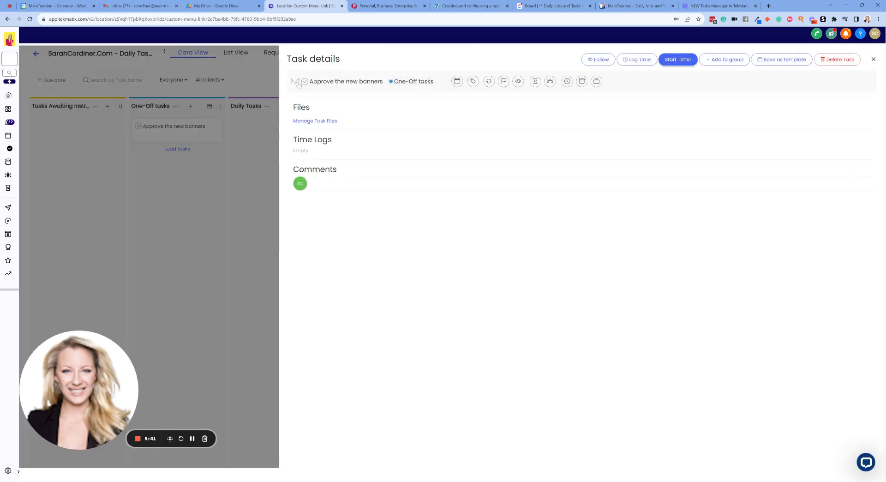
left_click(298, 82)
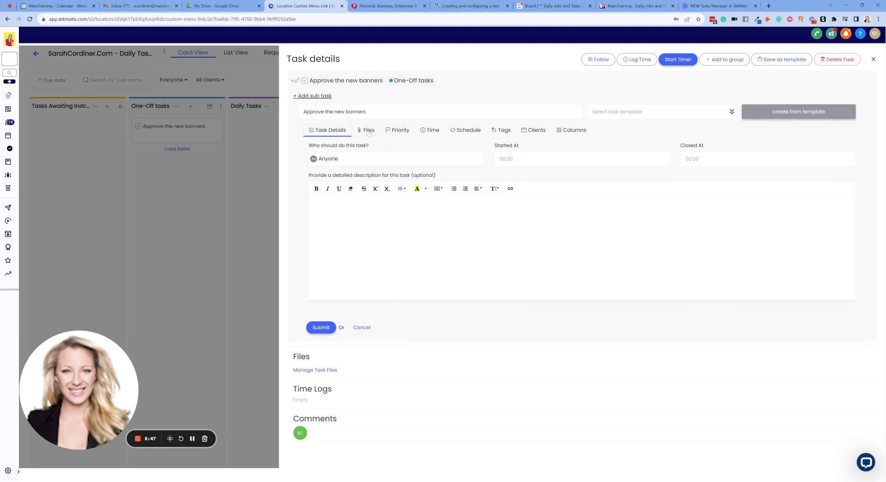
left_click(398, 130)
left_click(388, 166)
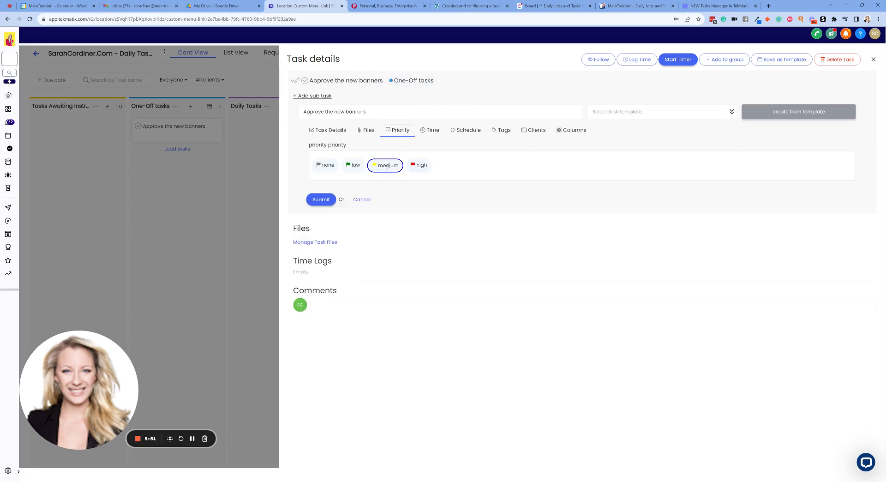
Examine the task's estimated completion time options, including the hours and minutes entry.
left_click(432, 133)
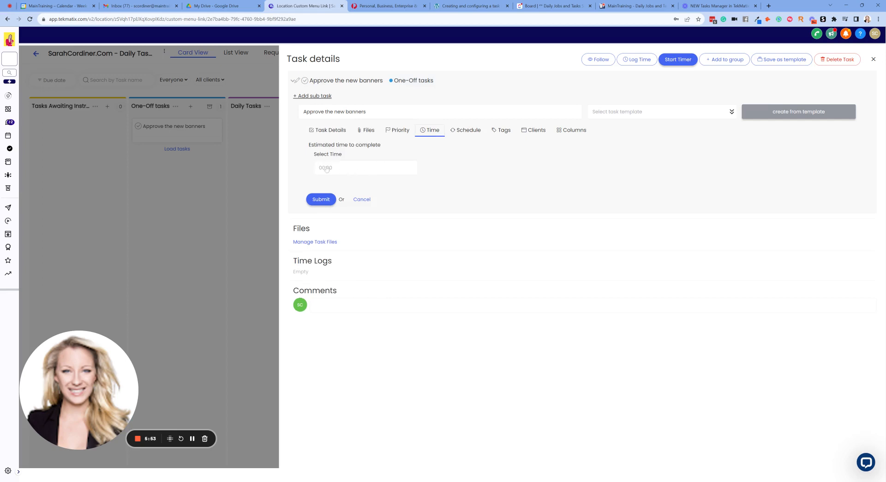
left_click_drag(306, 148, 359, 145)
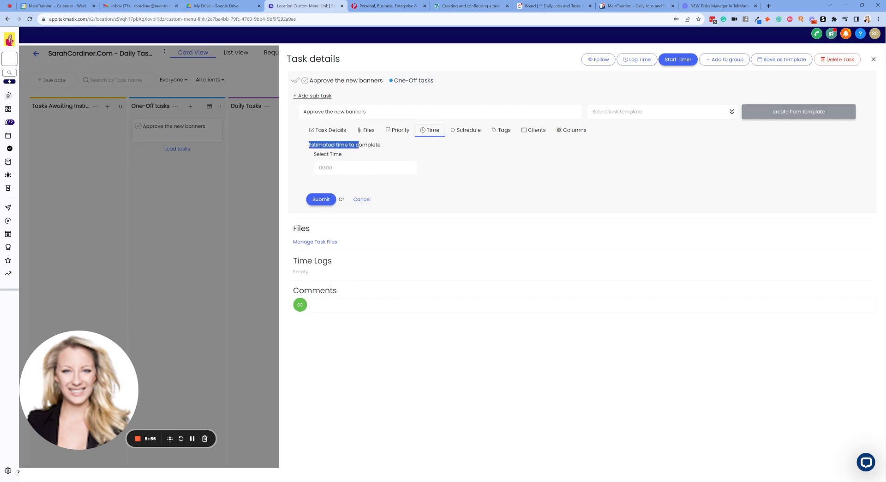
left_click(323, 169)
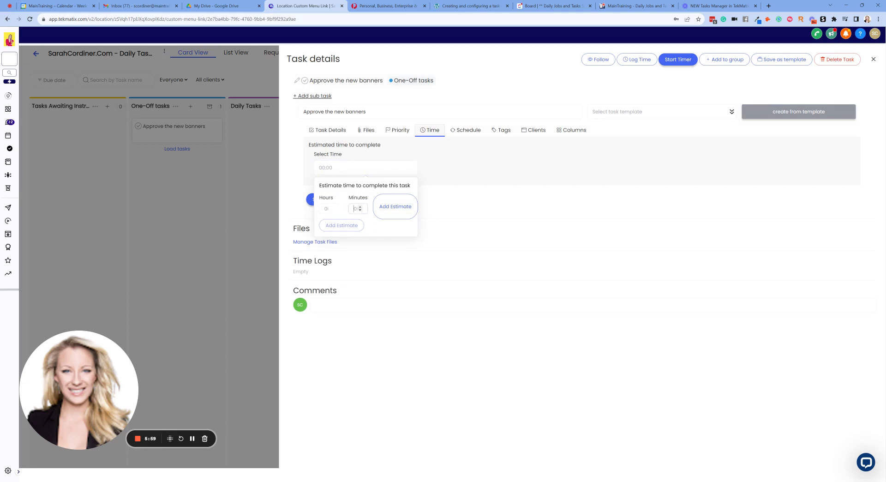
left_click(358, 208)
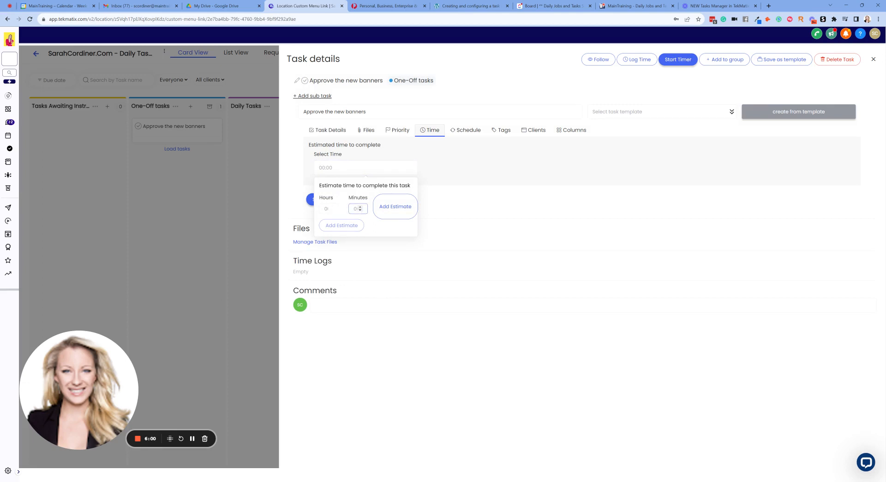
left_click(381, 207)
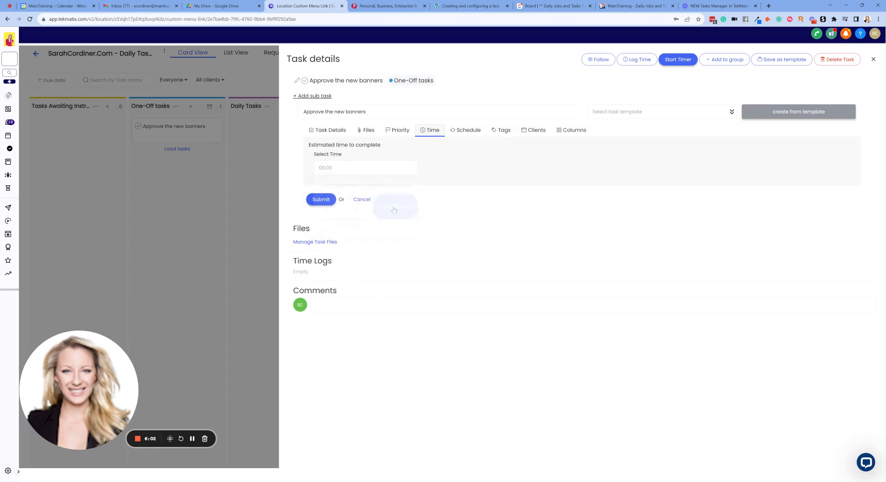
Set the task's schedule frequency to daily and check the options for its UTC time.
left_click(460, 130)
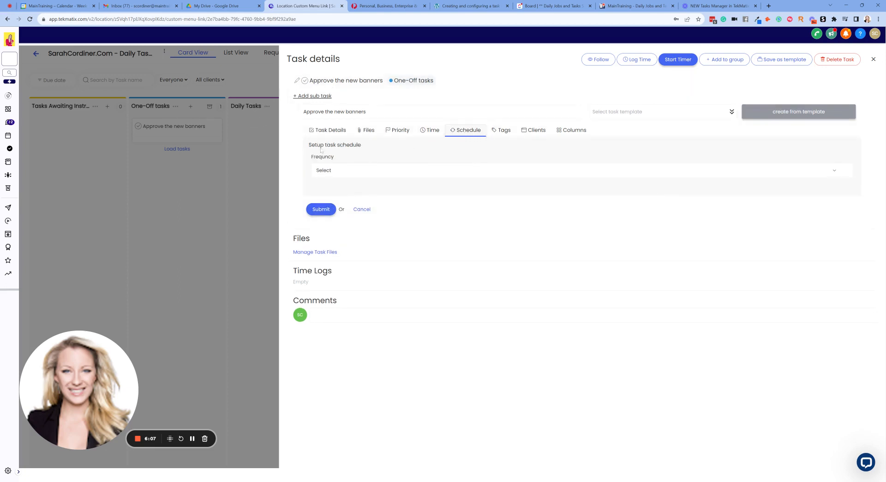
left_click(334, 171)
left_click(338, 210)
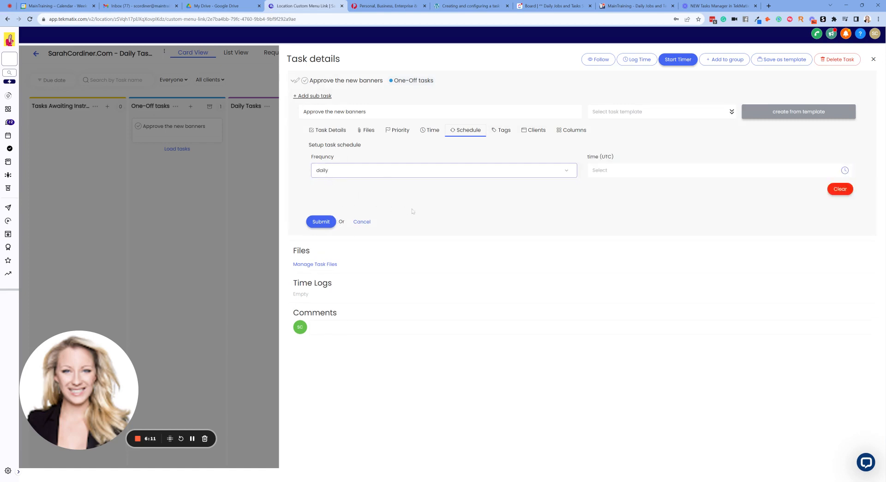
left_click(643, 171)
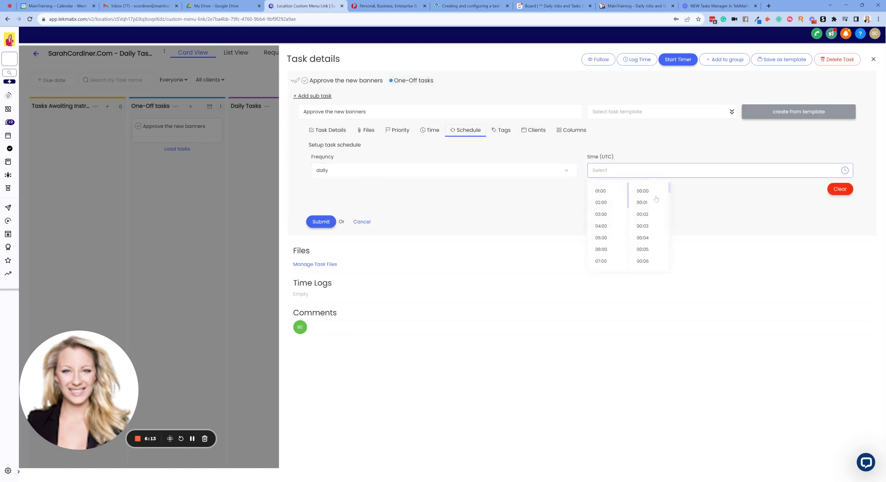
left_click_drag(615, 158, 589, 160)
left_click(610, 157)
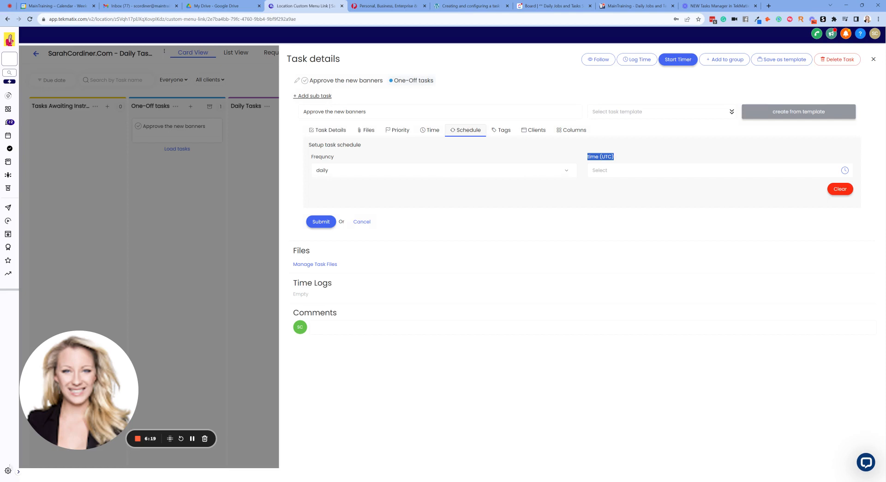
mouse_move(24, 471)
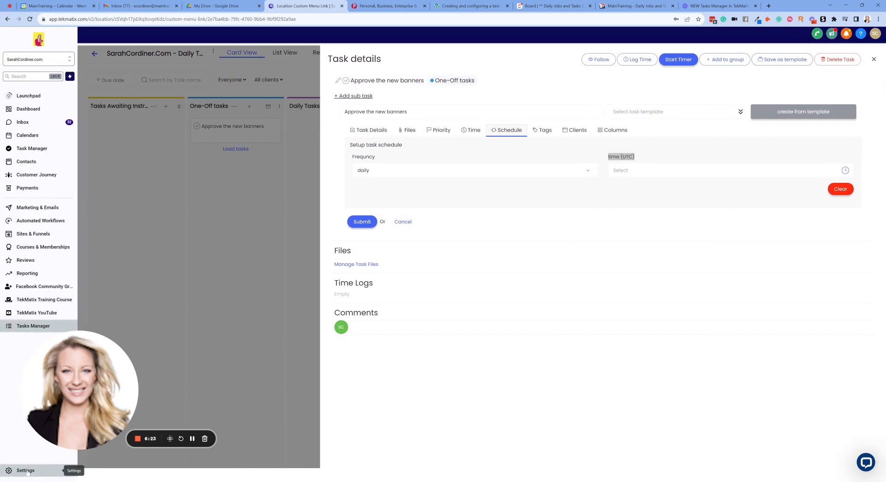
left_click(635, 160)
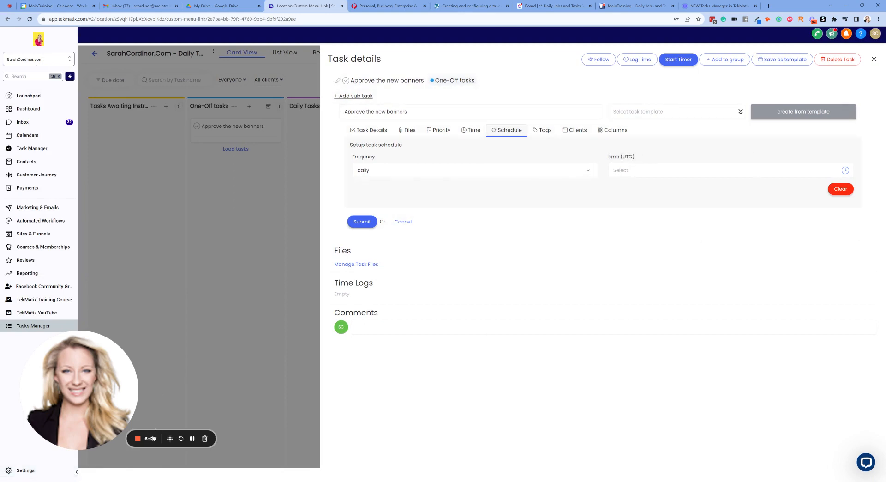
Examine the task's tag options, including the entry for adding a new tag.
left_click(543, 131)
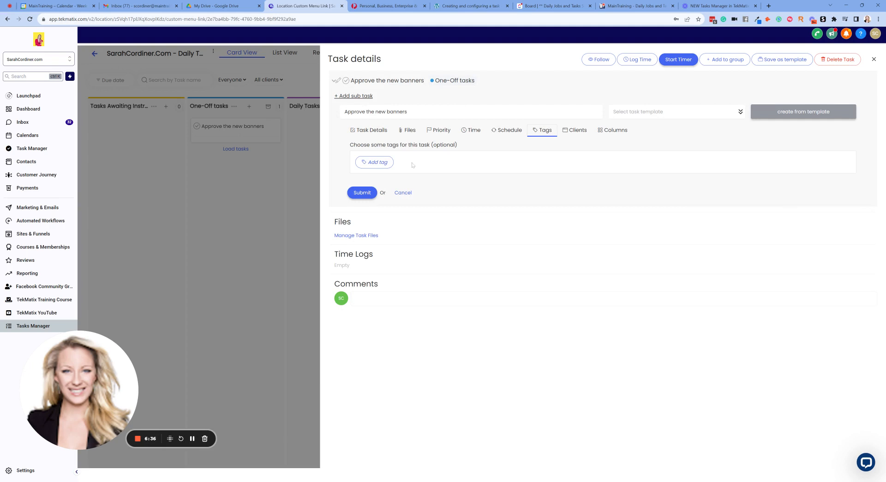
left_click(374, 162)
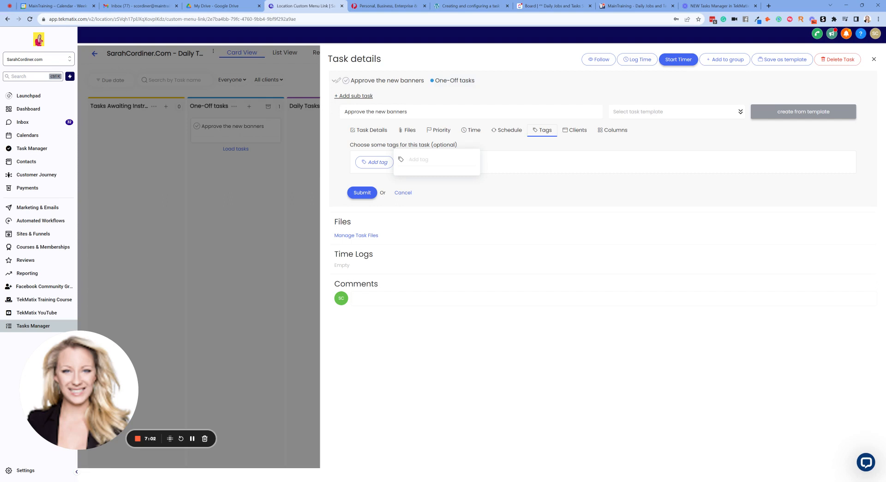
left_click(536, 149)
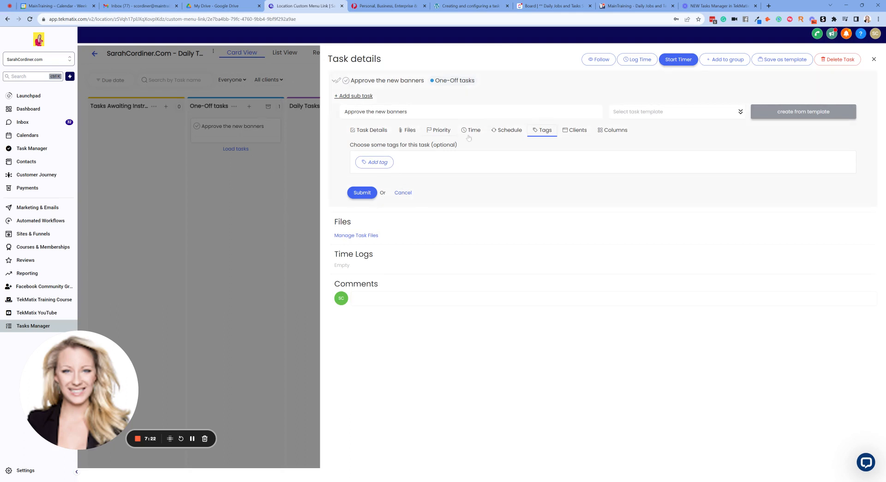
Search by name for a client to assign to the task.
left_click(571, 134)
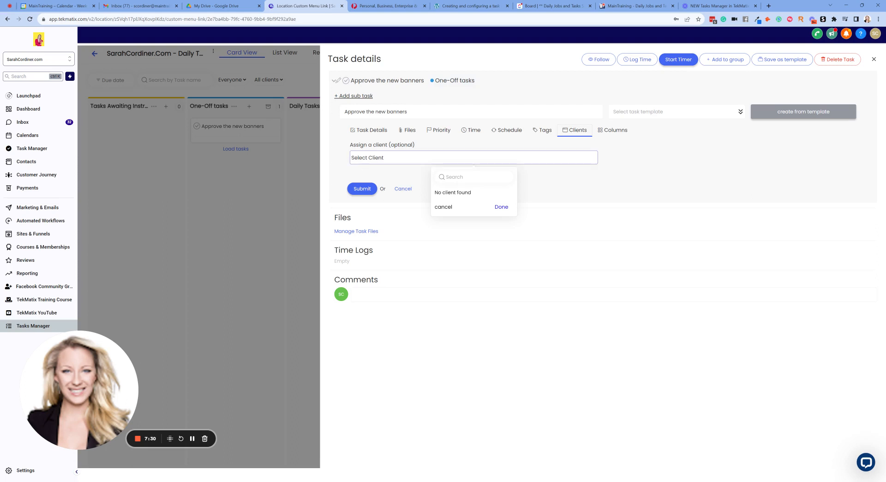
left_click(415, 161)
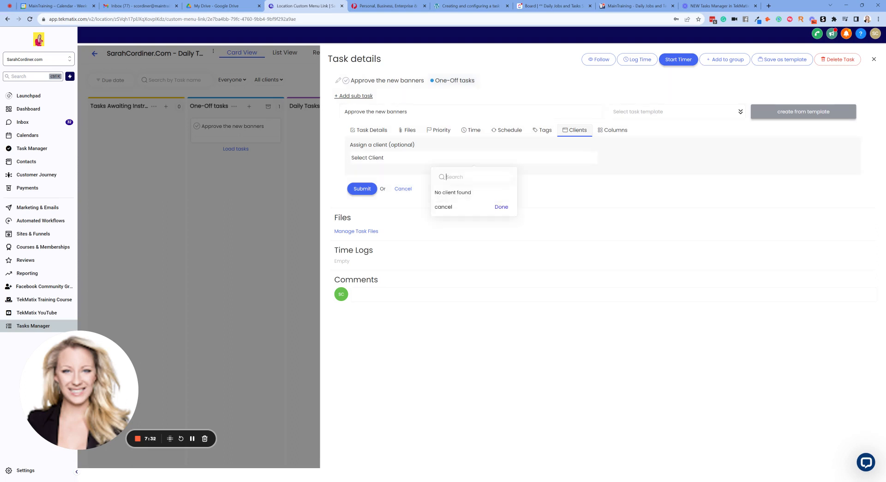
type("feby")
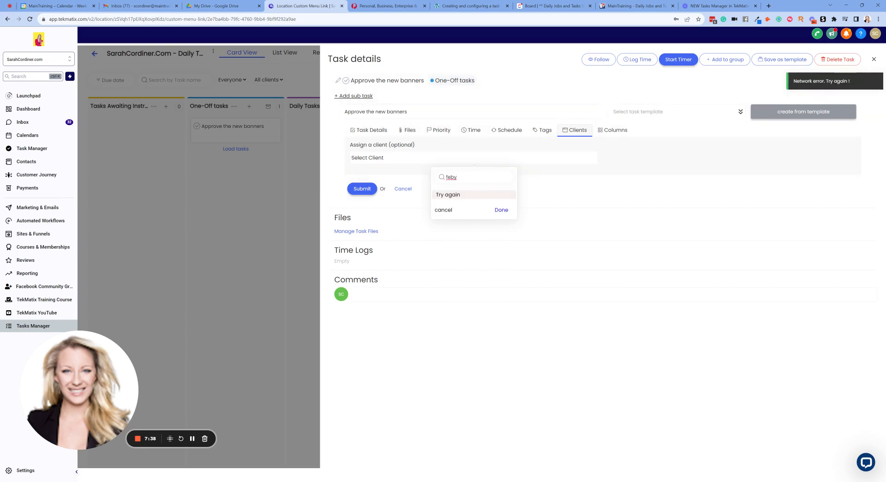
Close the client search, check which columns the task can be placed in, and submit the task.
key("ctrl+a")
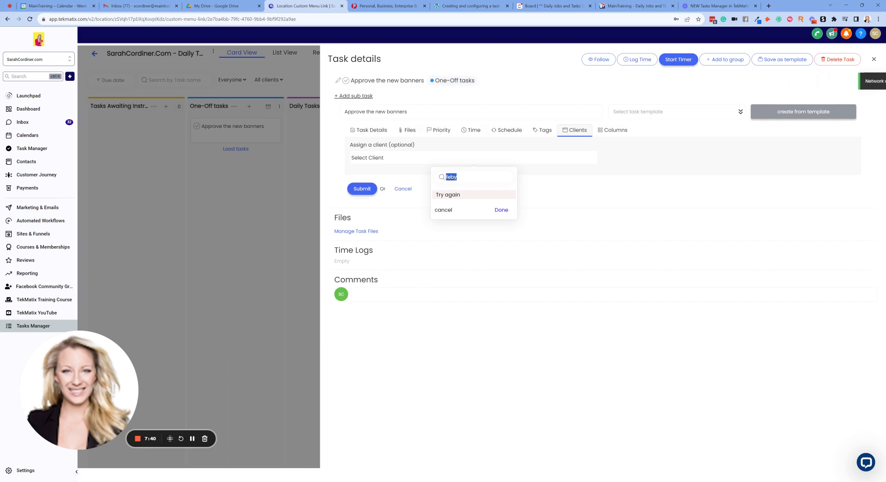
left_click(426, 158)
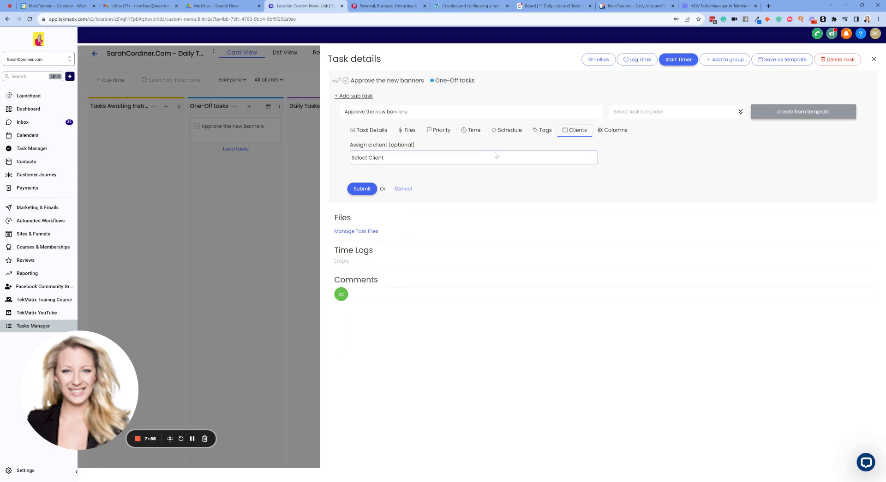
left_click(617, 133)
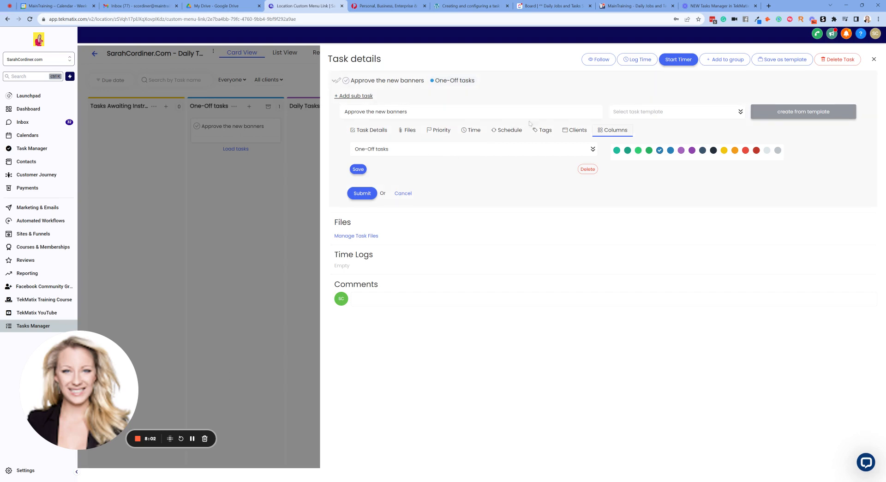
left_click(432, 149)
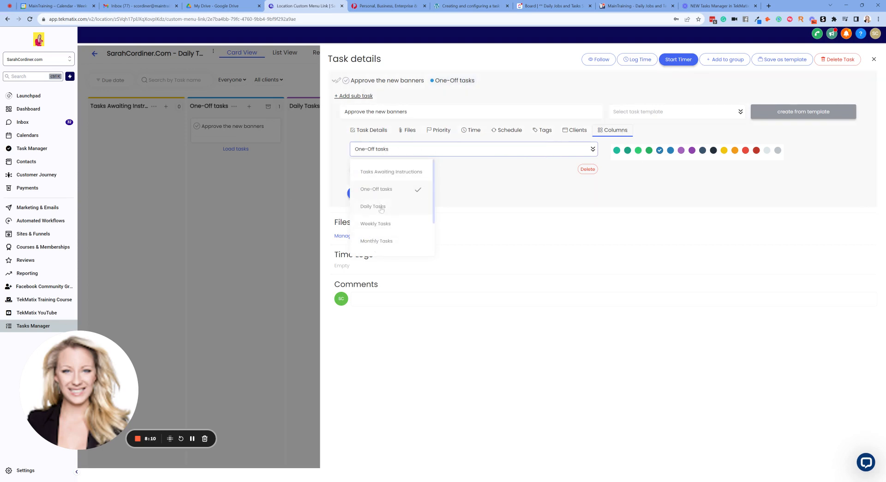
left_click(465, 102)
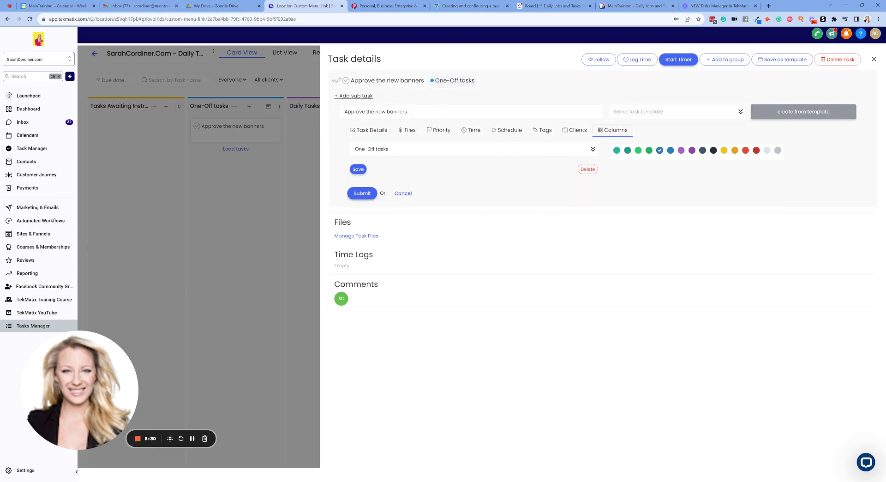
left_click(371, 192)
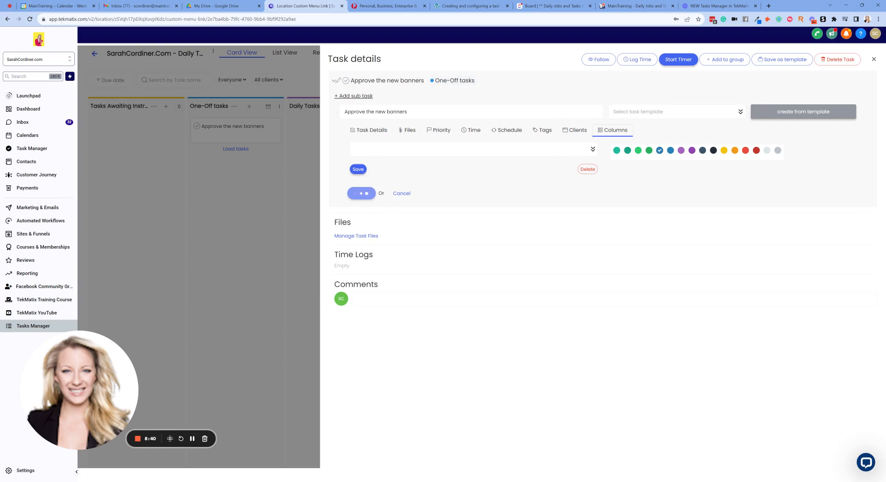
Assign the "Approve the new banners" task to a team member in its task details.
mouse_move(364, 84)
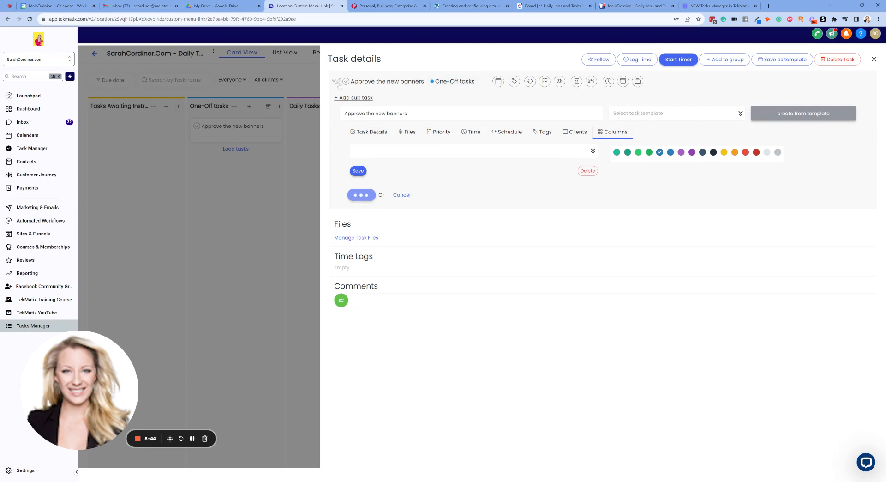
left_click(370, 131)
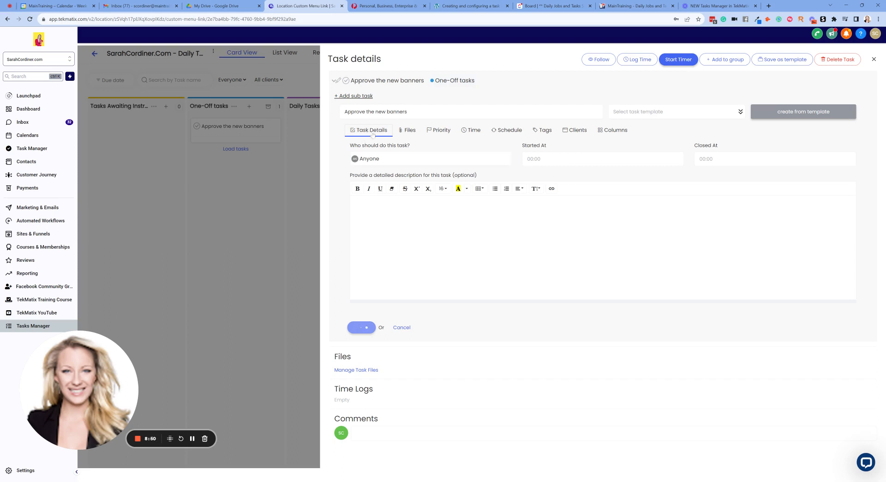
left_click(429, 158)
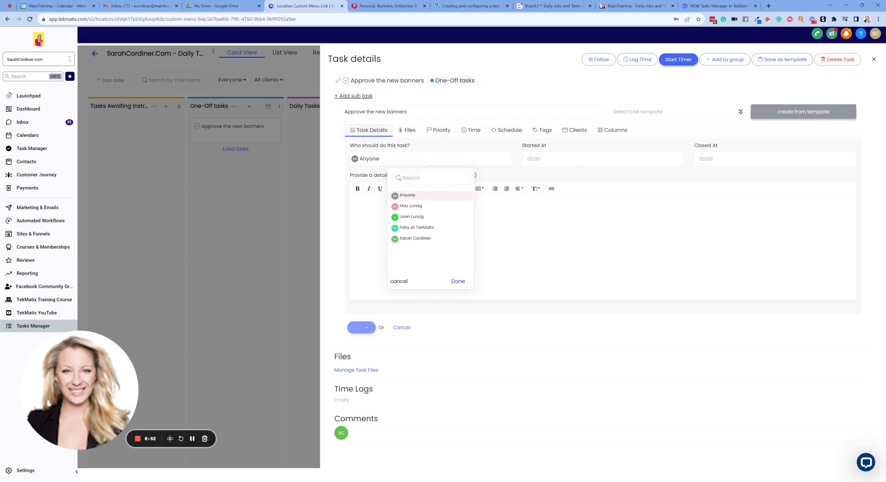
left_click(425, 227)
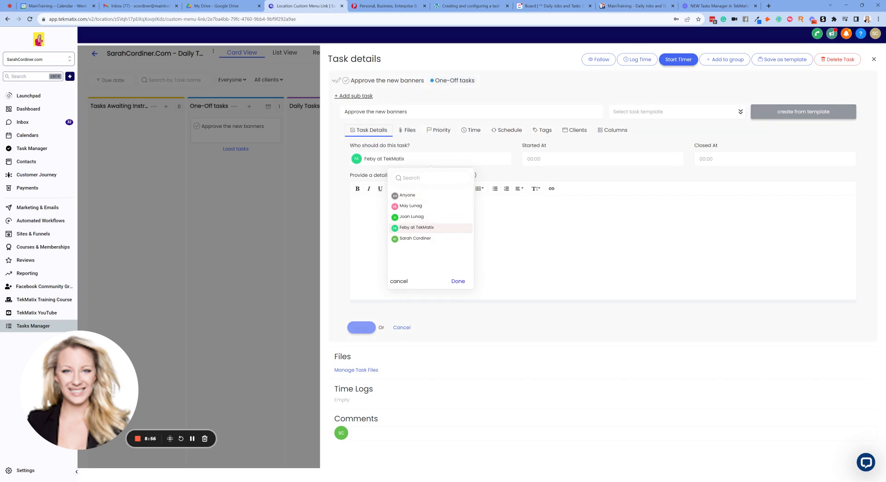
left_click(568, 182)
Set the task's start date to 2023-10-18 and its close date to 2023-10-19.
left_click(544, 160)
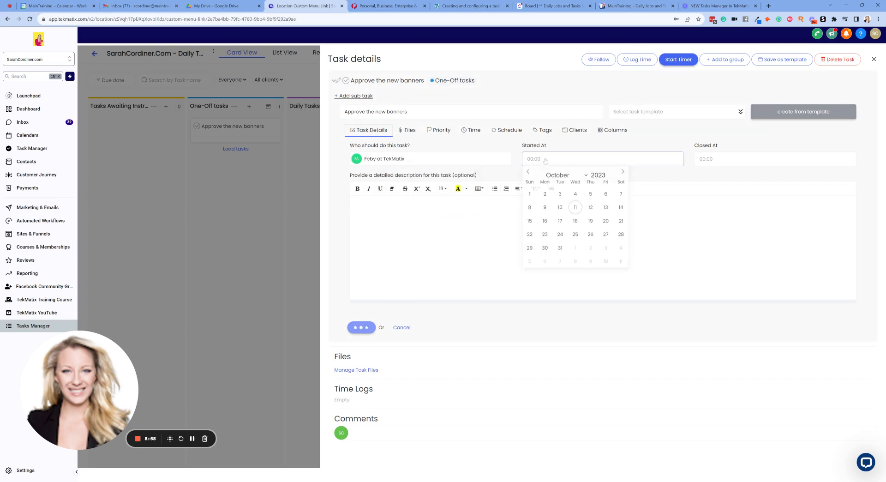
left_click(574, 209)
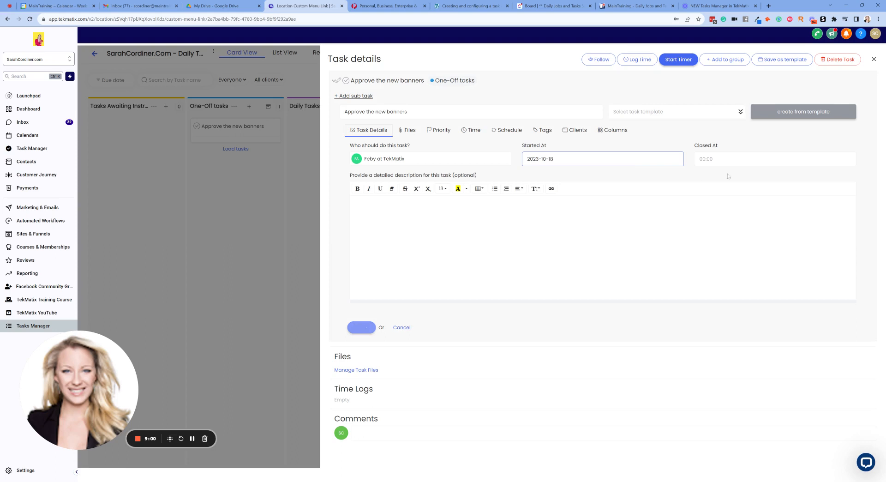
left_click(727, 161)
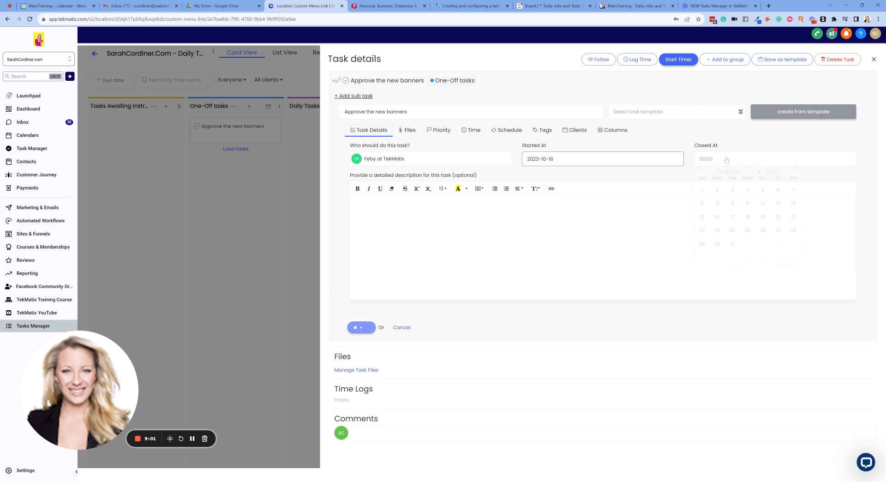
left_click(762, 222)
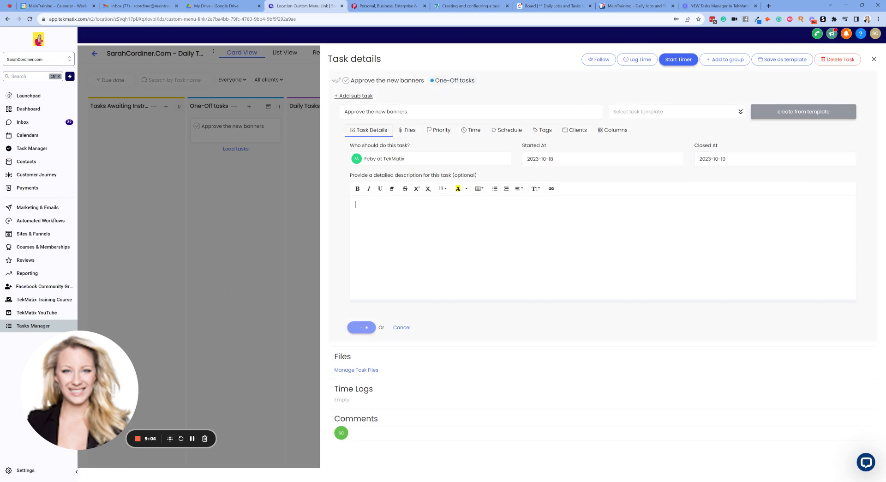
Write the task's description as a numbered list with the items xxxx, yyyy and zzzzz.
left_click(480, 188)
left_click(506, 188)
type("please do xxx")
key("Return")
type("please yyyy")
key("Return")
type("3")
key("BackSpace")
type("zzzzz")
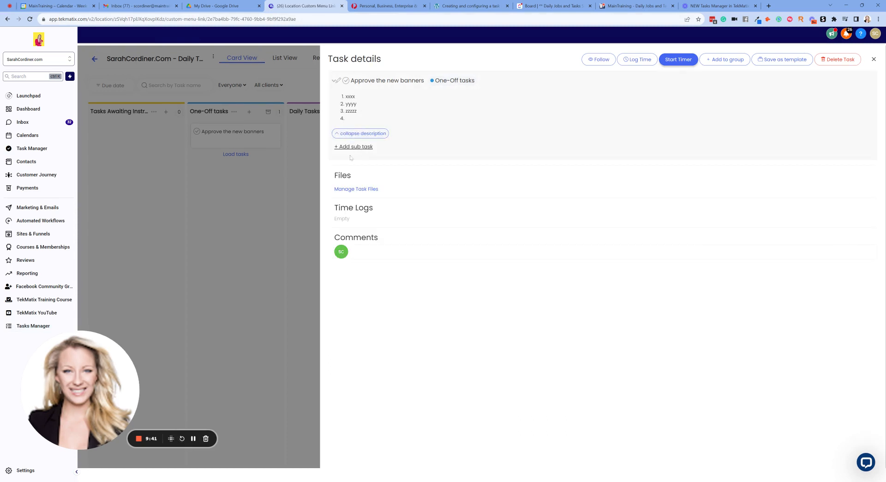
Add a sub task named "order the new banners" to the "Approve the new banners" task.
left_click(357, 147)
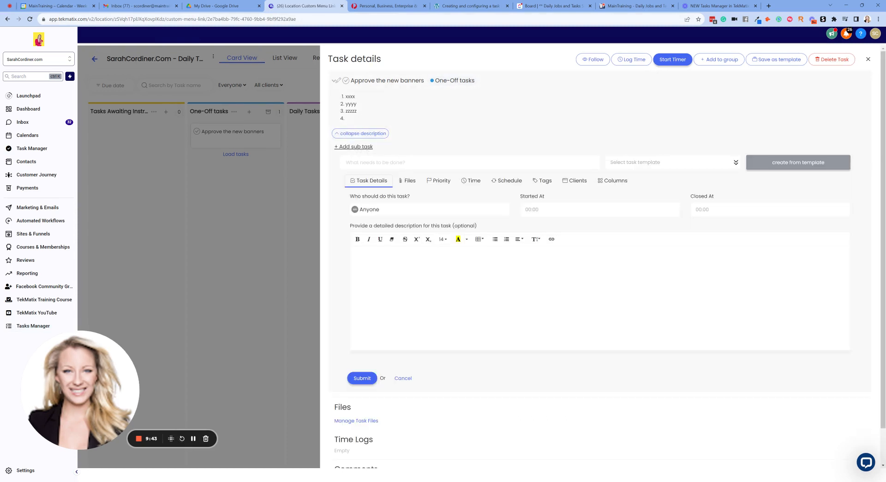
left_click(375, 162)
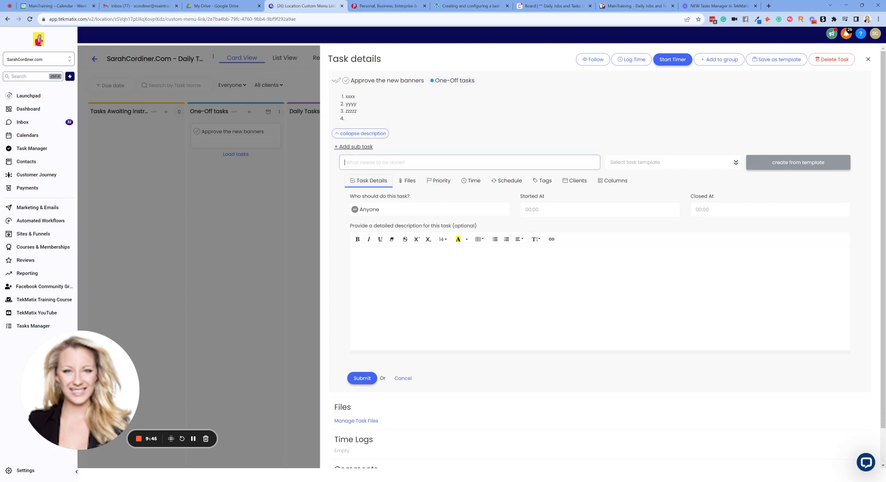
type("ordere the new banne")
key("BackSpace")
Describe the sub task in three lines, "n fgvdbgvndf vgmd", "dhnvfjshbfdk" and "fvbdjsgfbvksbgvkds", and submit it.
type("n fgvdbgyndf vgmd")
key("Return")
type("dhnvfjs")
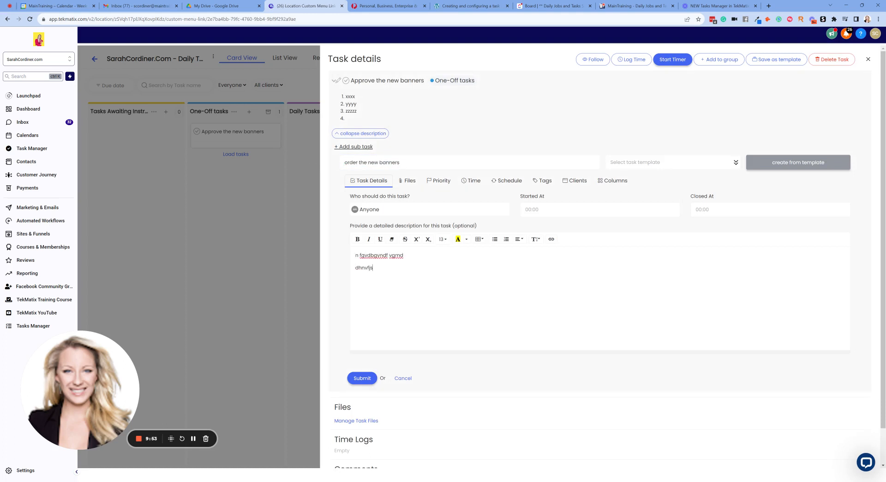
type("hbfdk")
key("Return")
type("fvbdjsgfbvksbgvkds")
left_click(360, 377)
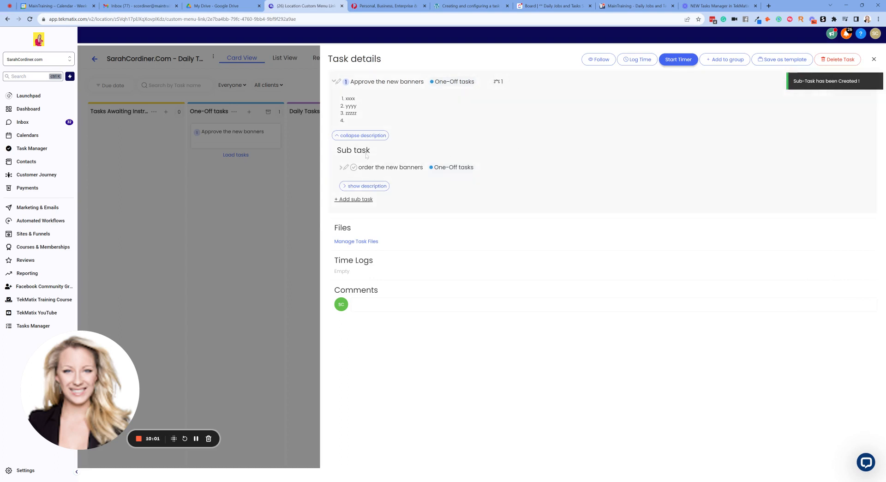
Edit the "order the new banners" sub task to assign it to a team member with high priority, and submit it.
mouse_move(451, 167)
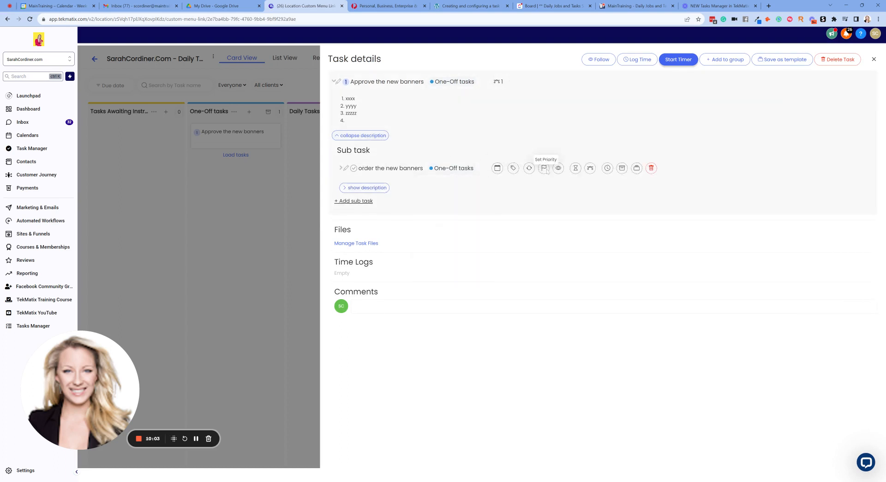
left_click(347, 169)
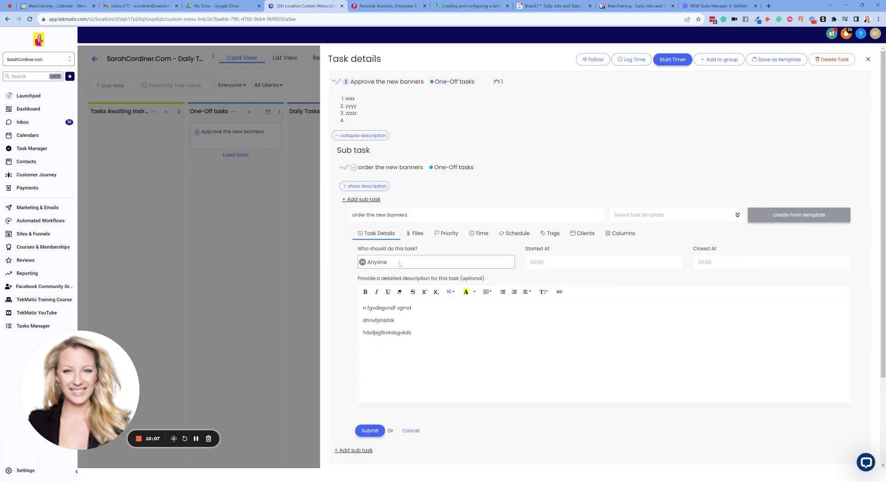
left_click(407, 262)
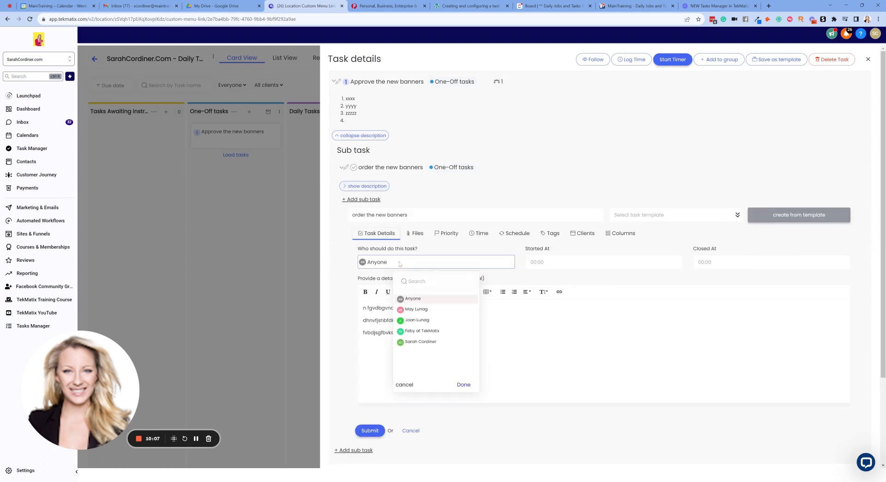
left_click(427, 321)
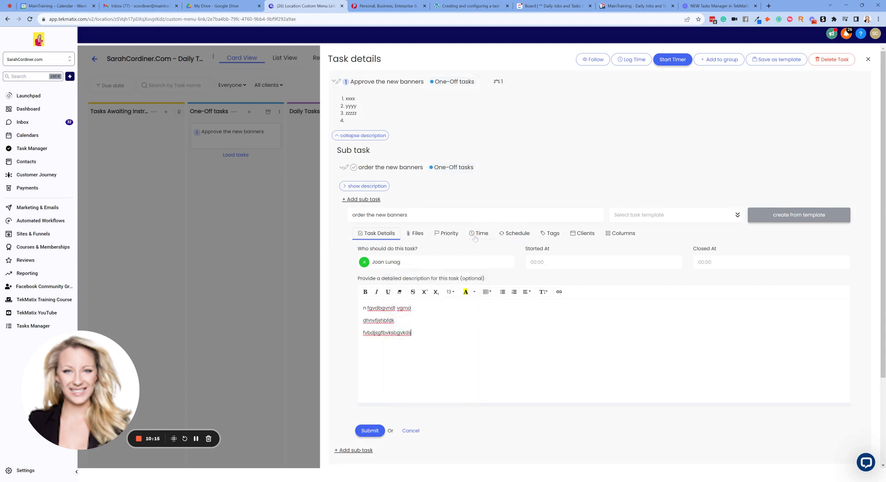
left_click(443, 236)
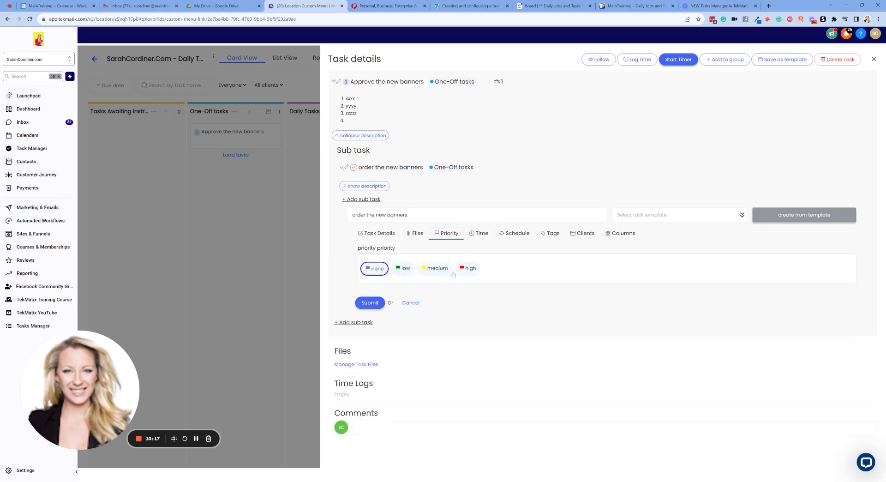
left_click(467, 268)
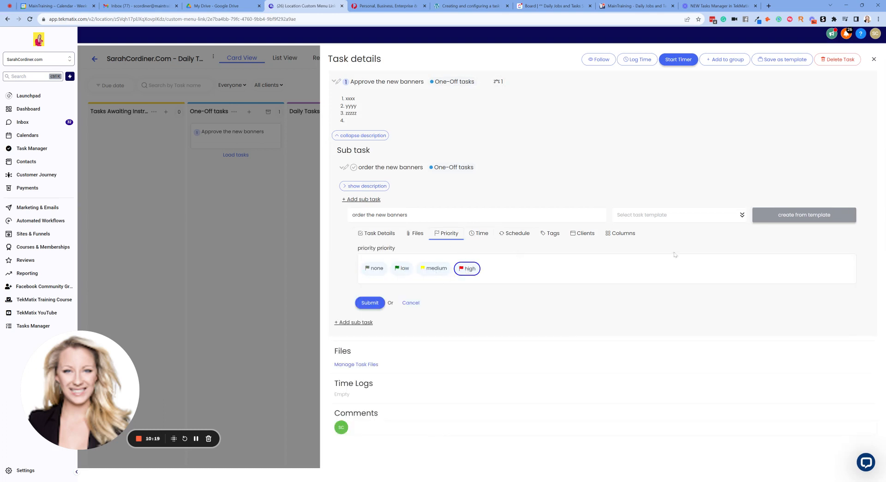
left_click(373, 302)
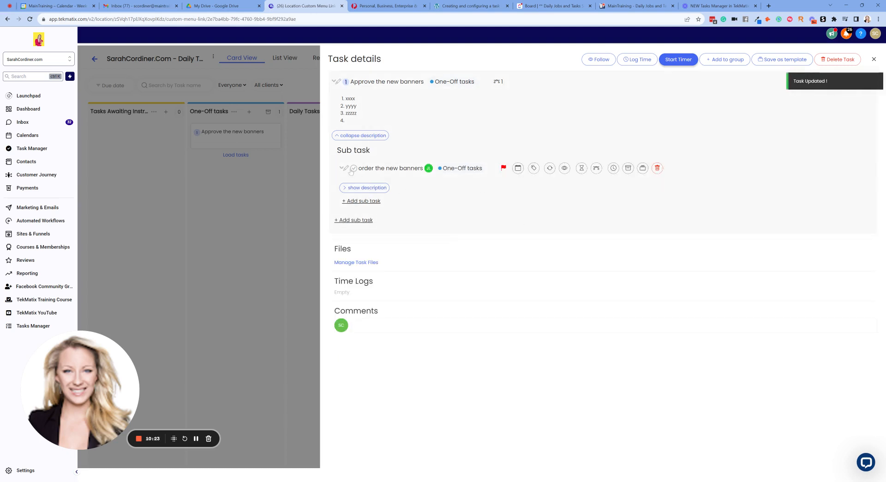
Review the sub task's client and estimated completion time settings, and leave the editor without saving.
left_click(346, 168)
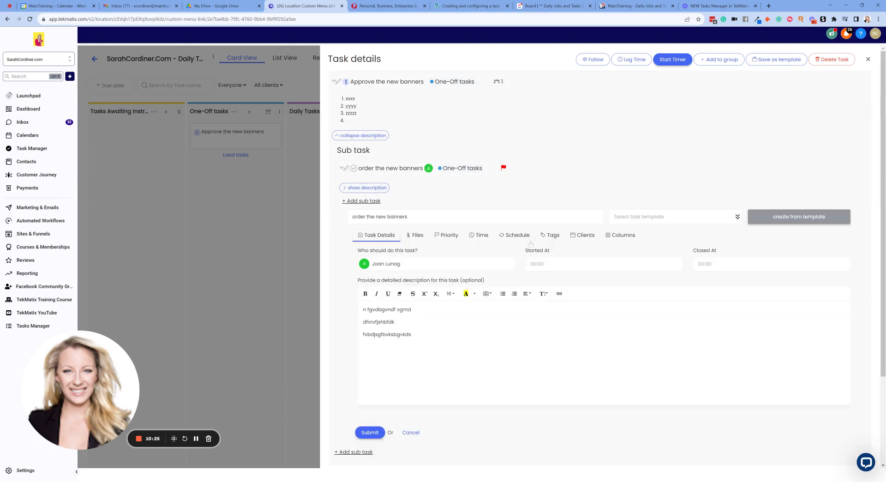
left_click(593, 239)
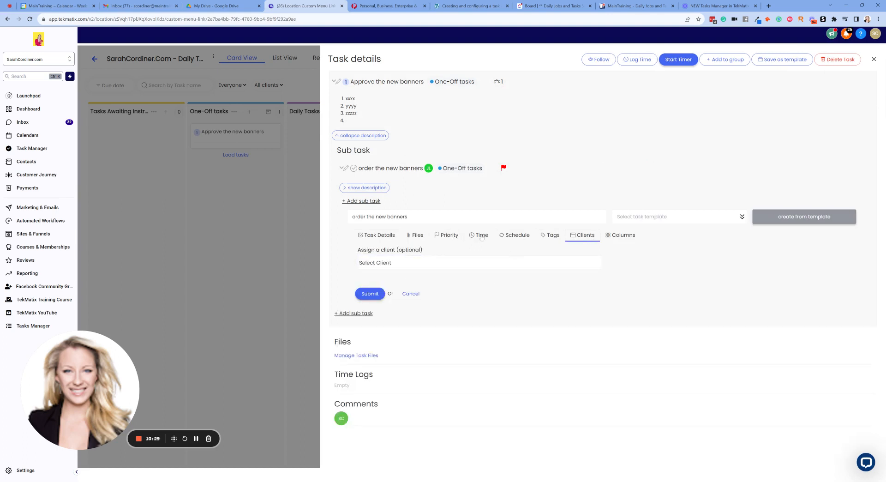
left_click(480, 236)
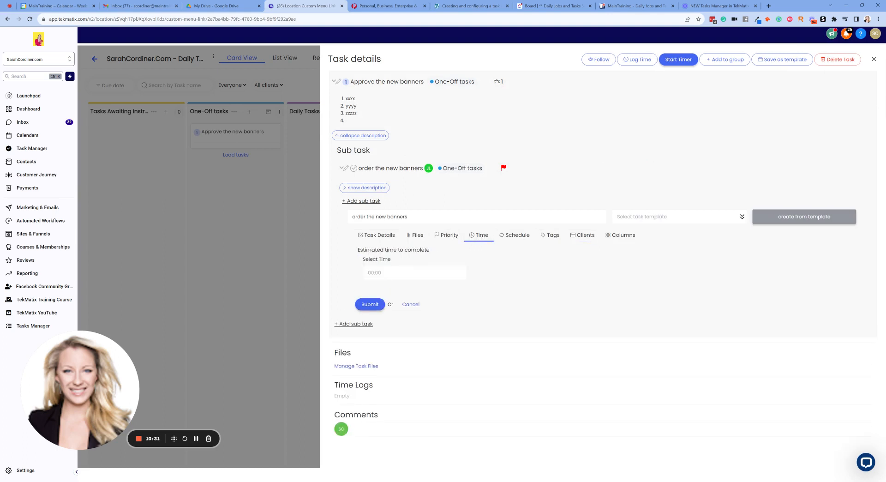
left_click_drag(355, 252, 394, 250)
left_click(410, 304)
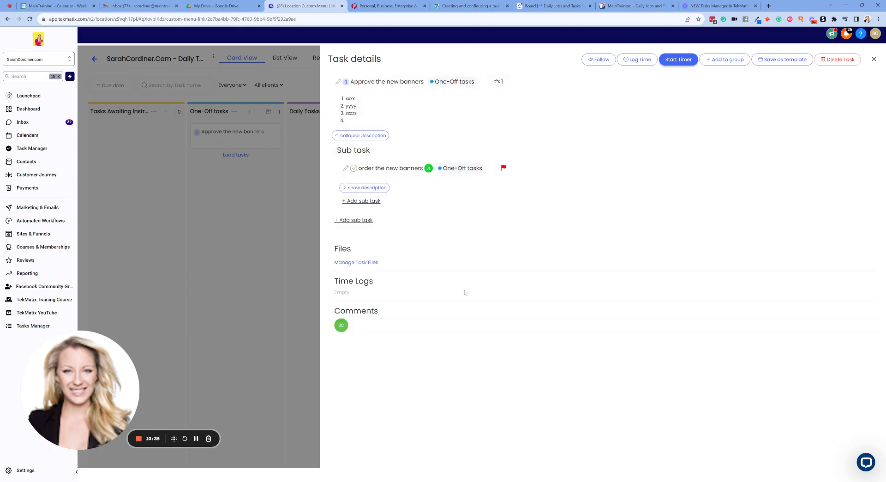
Mark the "order the new banners" sub task as complete and check the main task's file attachment options.
left_click(354, 168)
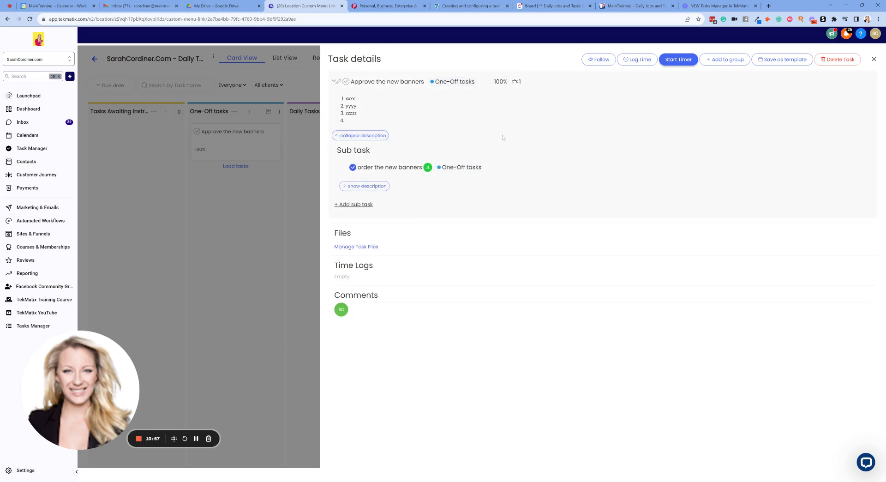
mouse_move(521, 168)
left_click(349, 247)
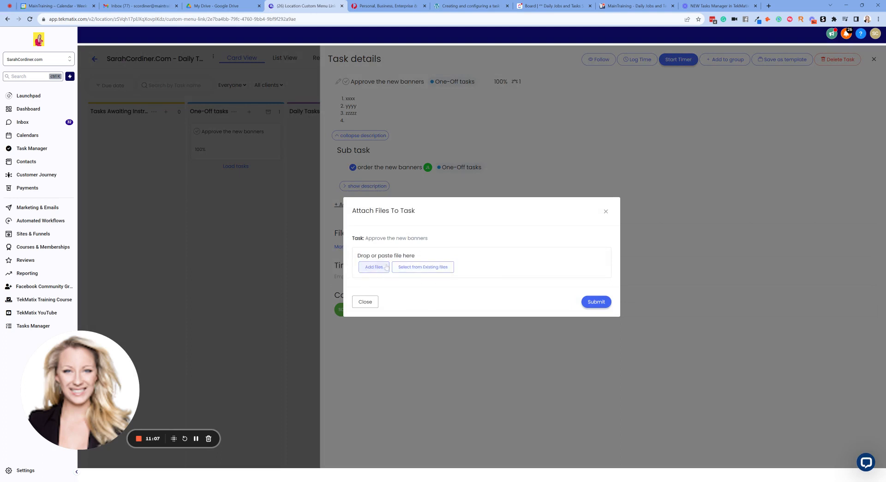
left_click(606, 212)
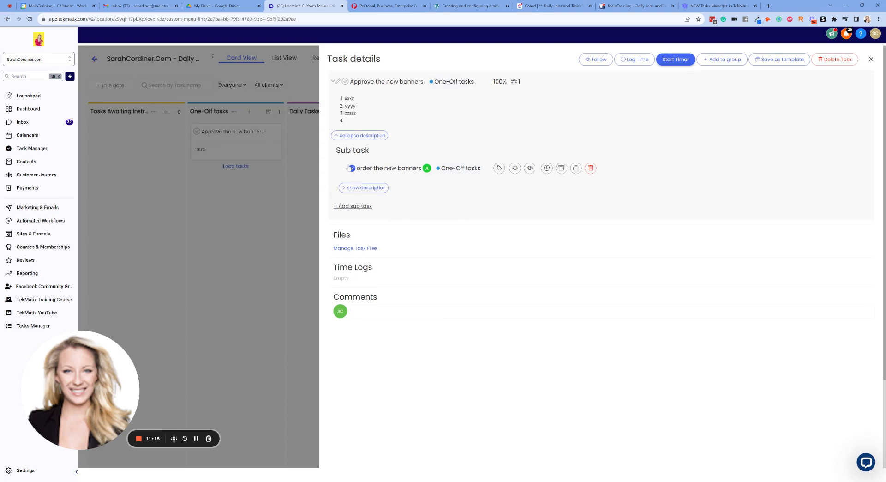
Send a comment on the "Approve the new banners" task that mentions the TekMatix team member and reads "pease can you do xyz??".
left_click(355, 309)
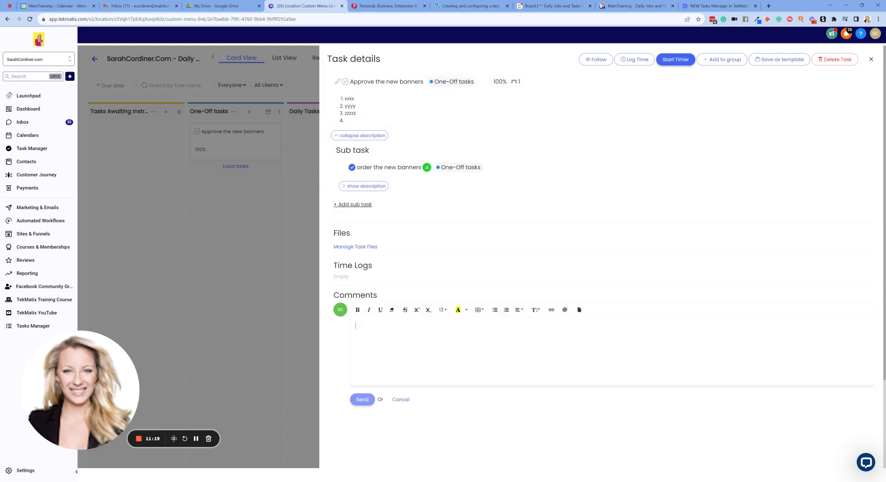
type("@feby")
key("ctrl+a")
key("BackSpace")
left_click(565, 309)
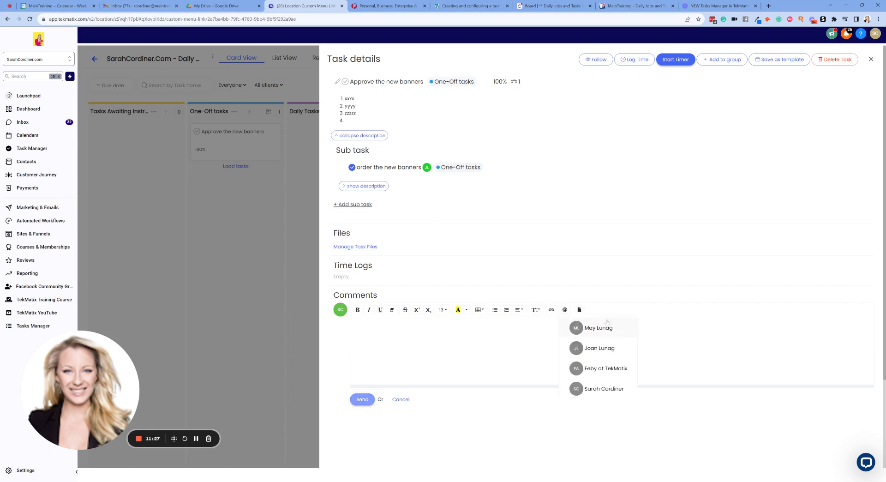
left_click(602, 368)
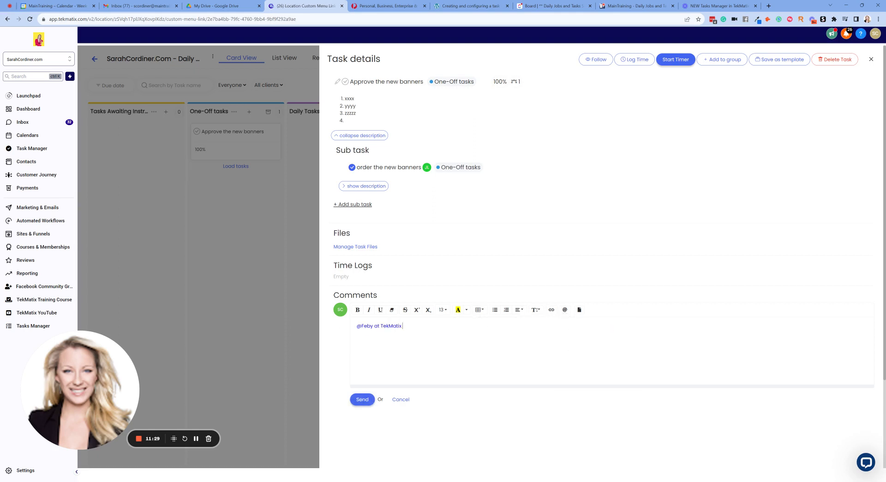
type("pease can you do xy")
left_click(362, 399)
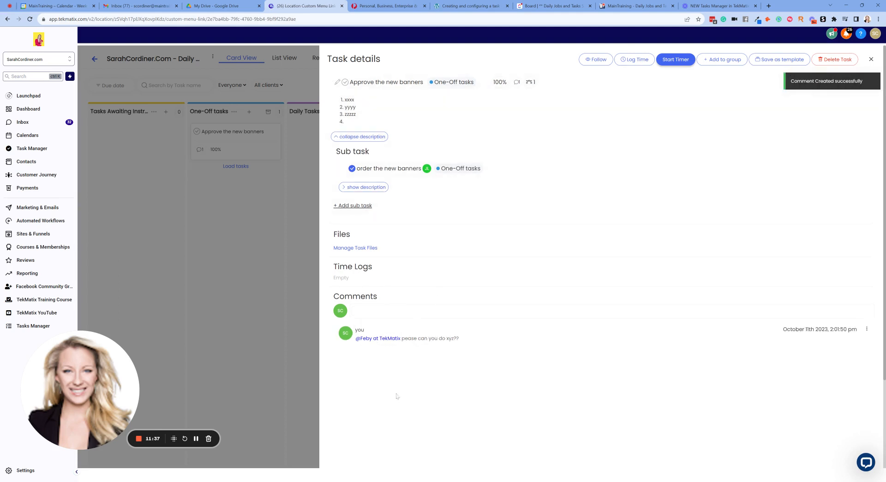
Check the new comment's timestamp and the manual time logging form, leaving the form without logging any time.
triple_click(855, 329)
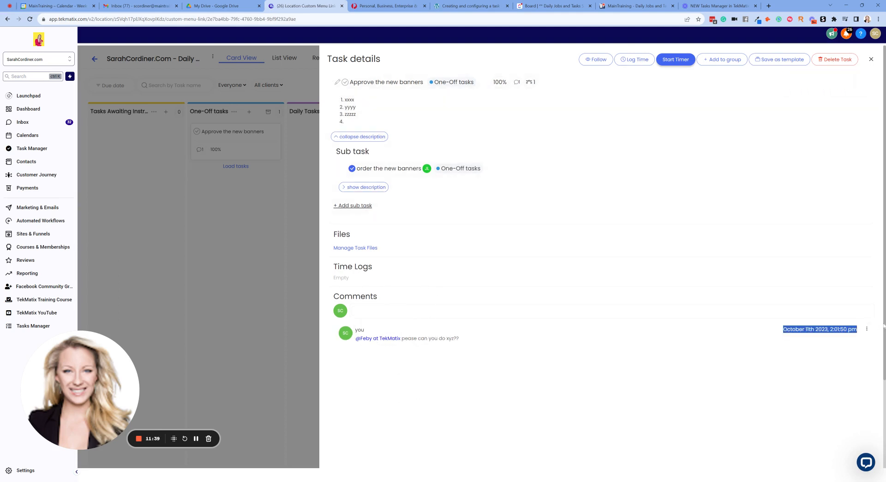
left_click(674, 257)
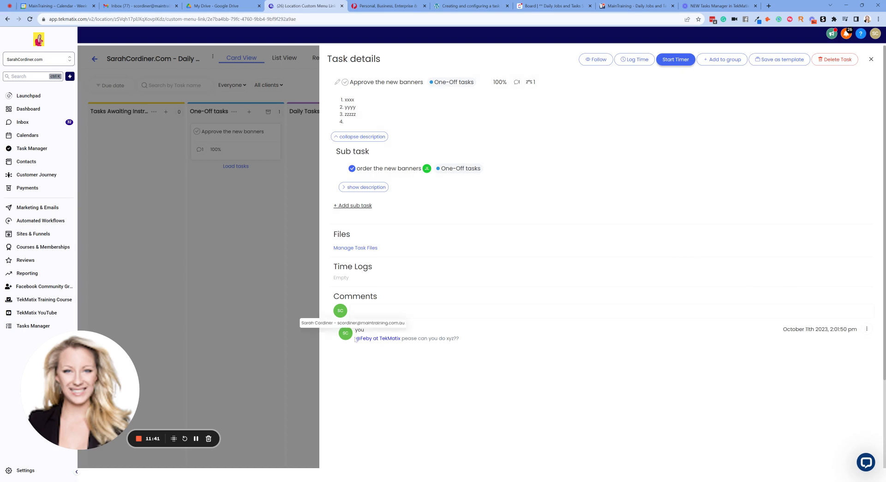
left_click(644, 60)
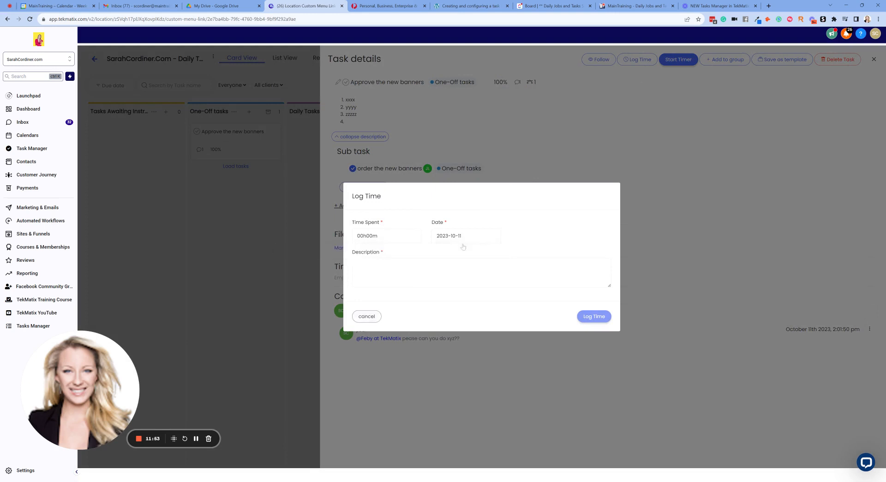
left_click(357, 266)
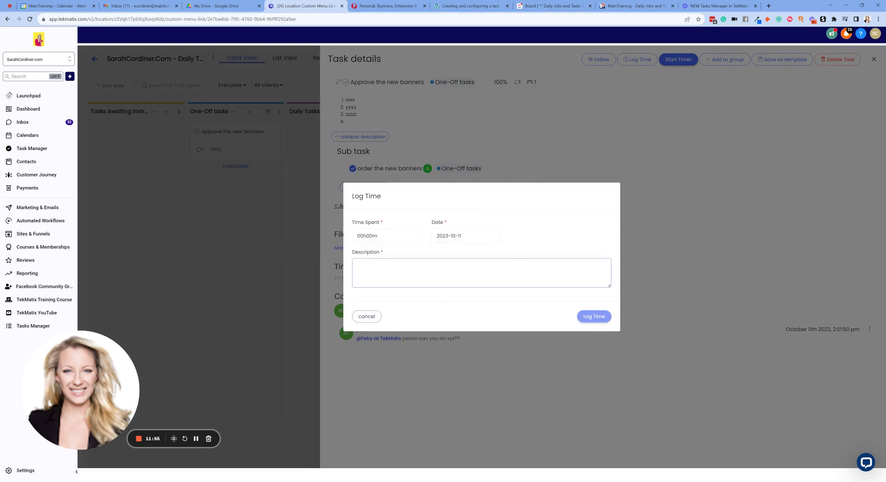
left_click(366, 316)
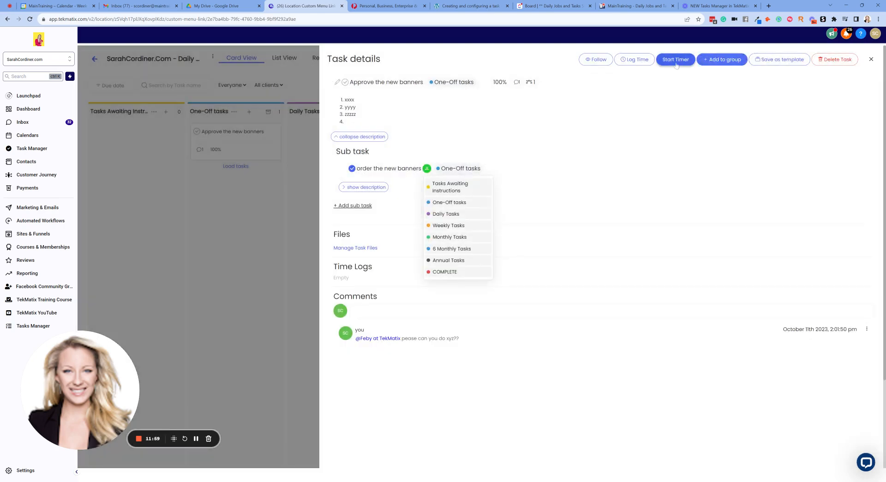
left_click(519, 122)
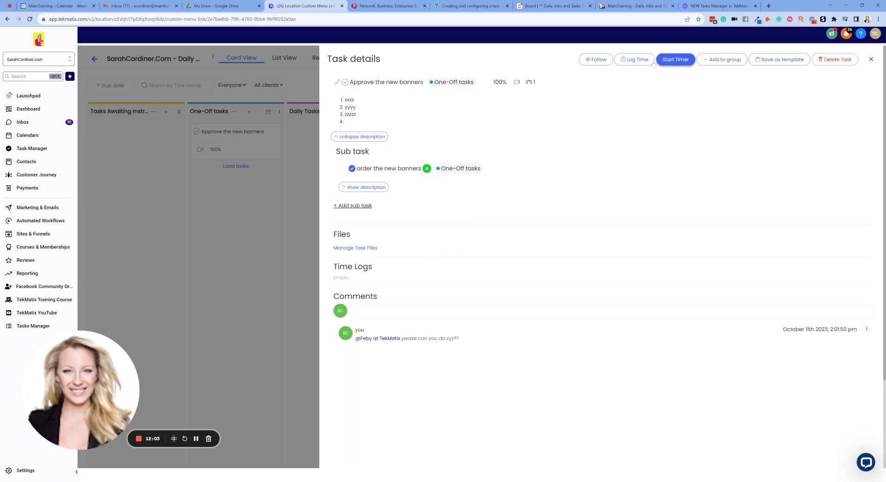
Run and stop the timer on the "Approve the new banners" task, log the tracked time, and leave the task details.
left_click(685, 60)
left_click(676, 63)
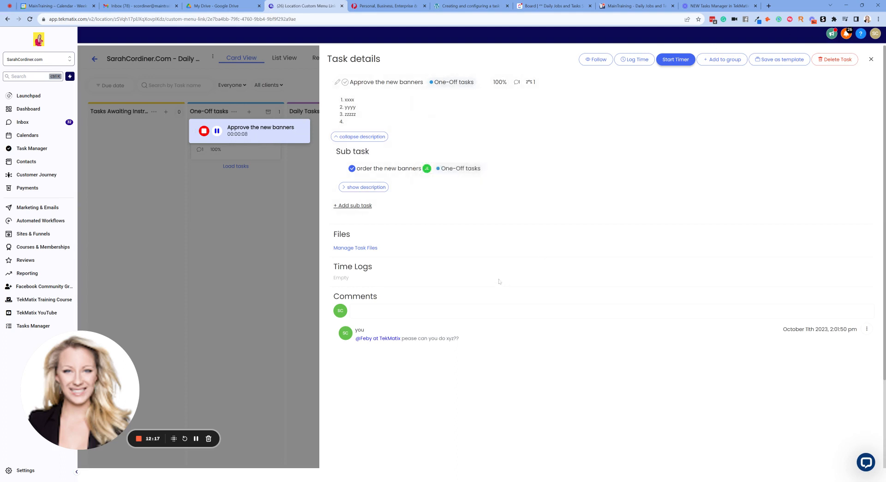
left_click(204, 132)
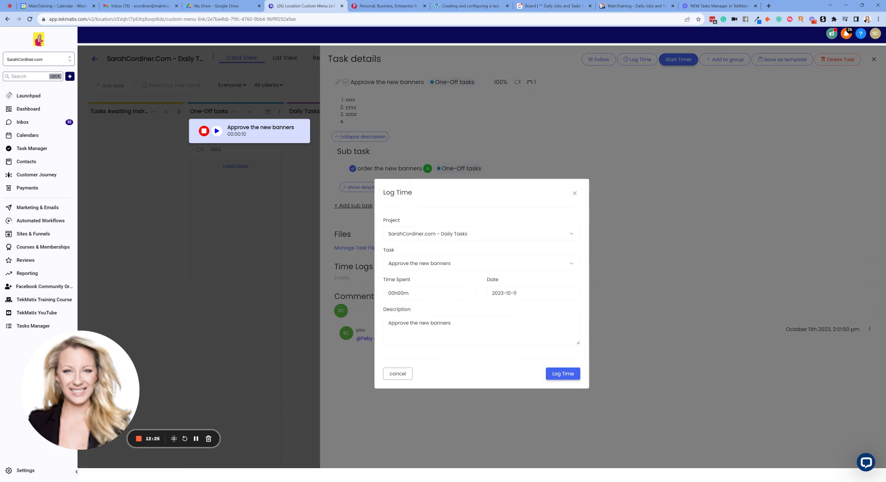
left_click(563, 373)
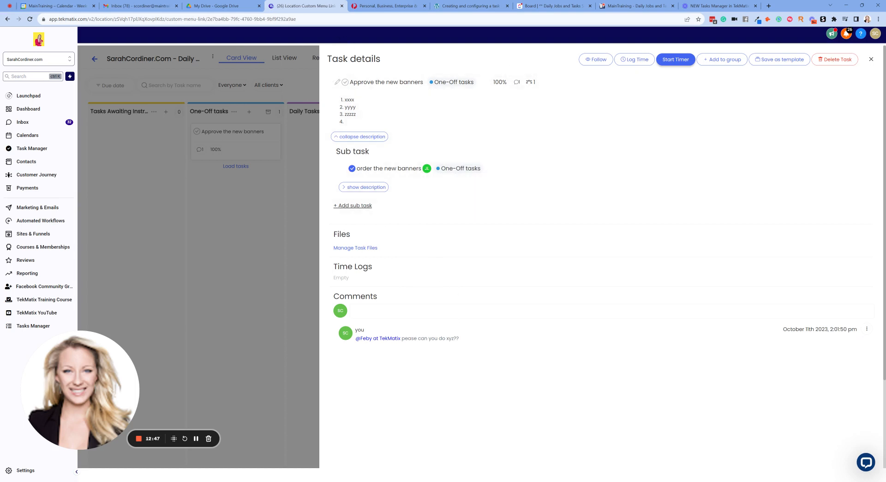
left_click(357, 205)
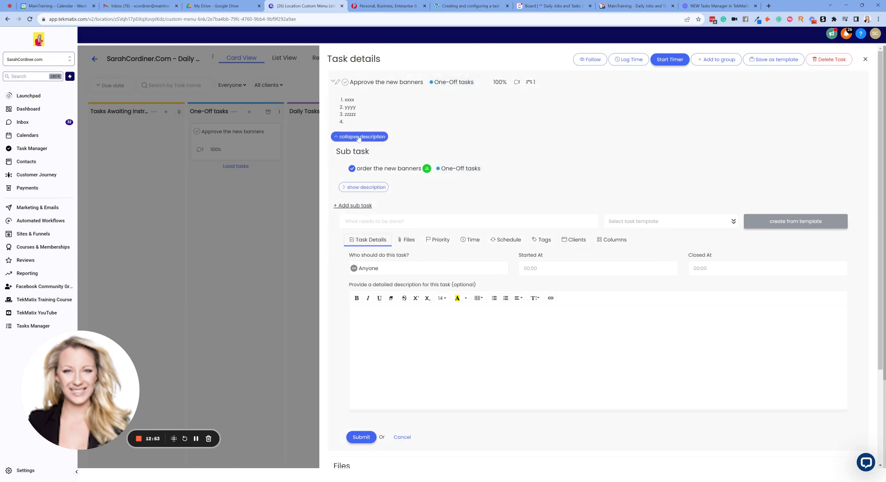
left_click(865, 59)
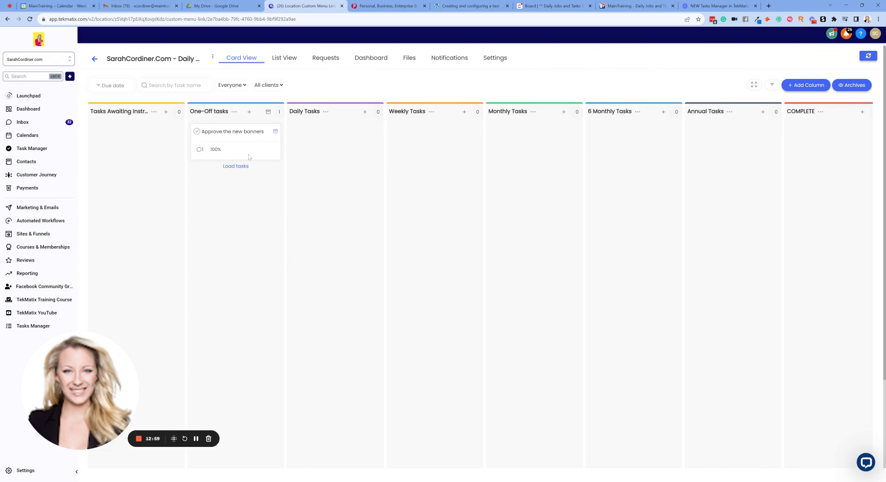
Create a task named "Publish a social media video" in the Daily Tasks column.
left_click(365, 111)
scroll(333, 79, "up", 1)
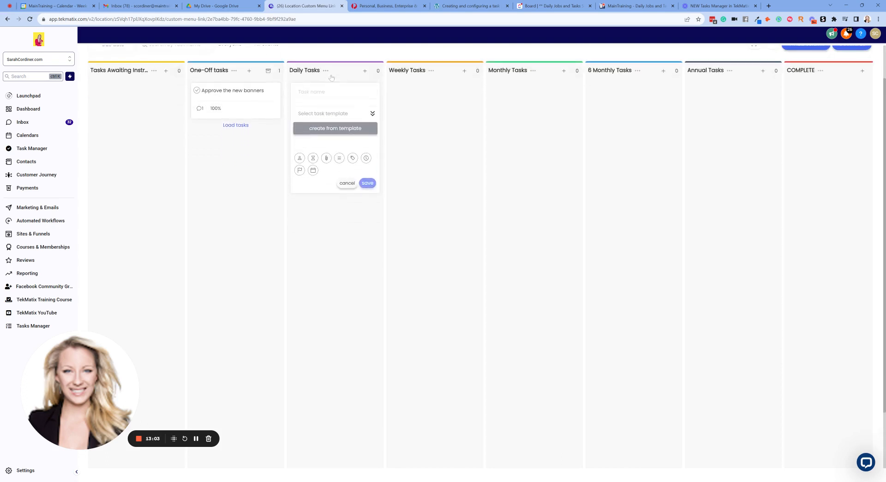
left_click(332, 93)
type("Publ")
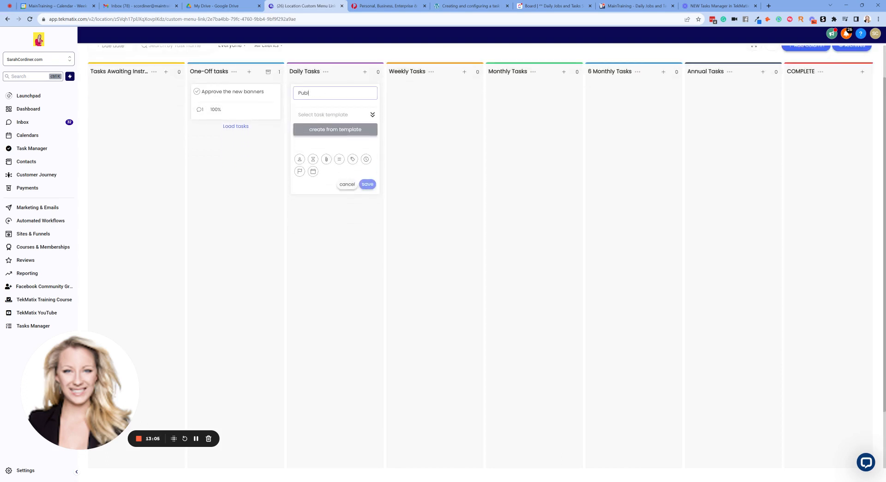
type("ish a social media video")
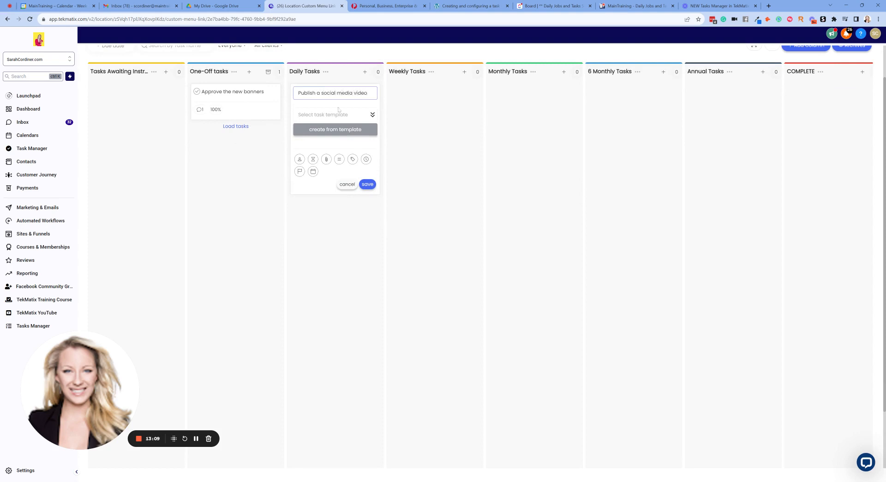
key("Return")
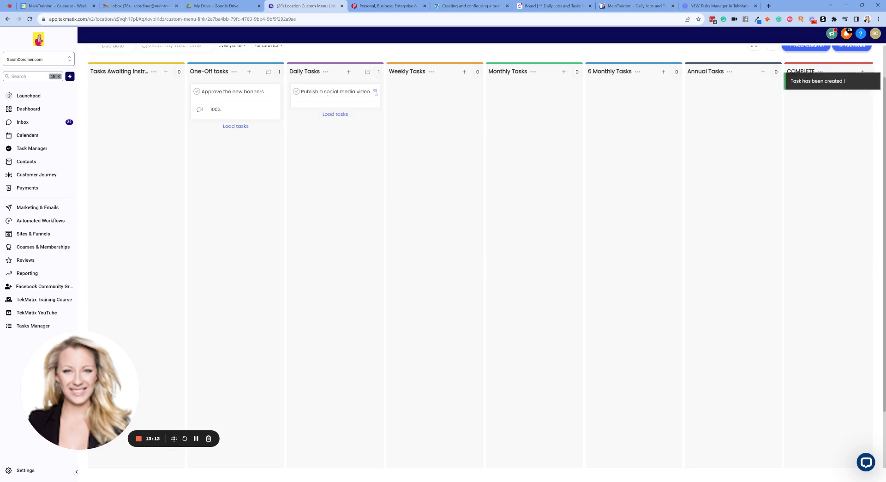
Add a sub task named "Post on Facebook" to the "Publish a social media video" task.
left_click(310, 93)
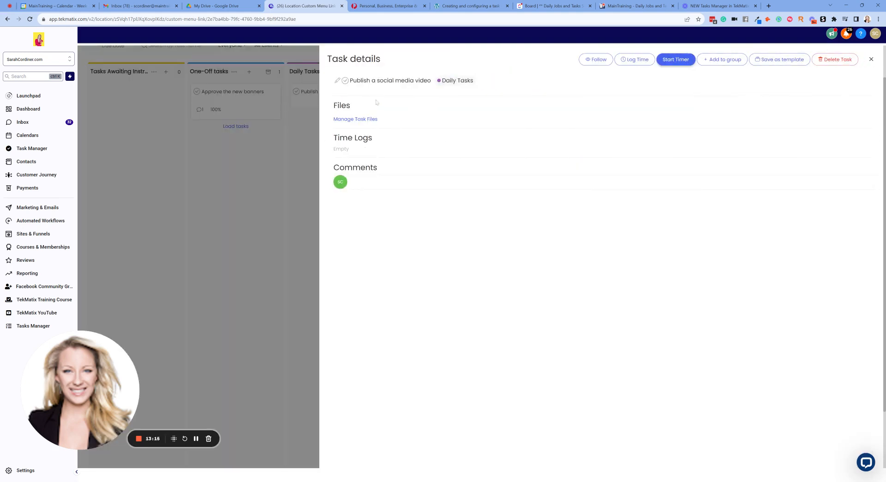
left_click(337, 83)
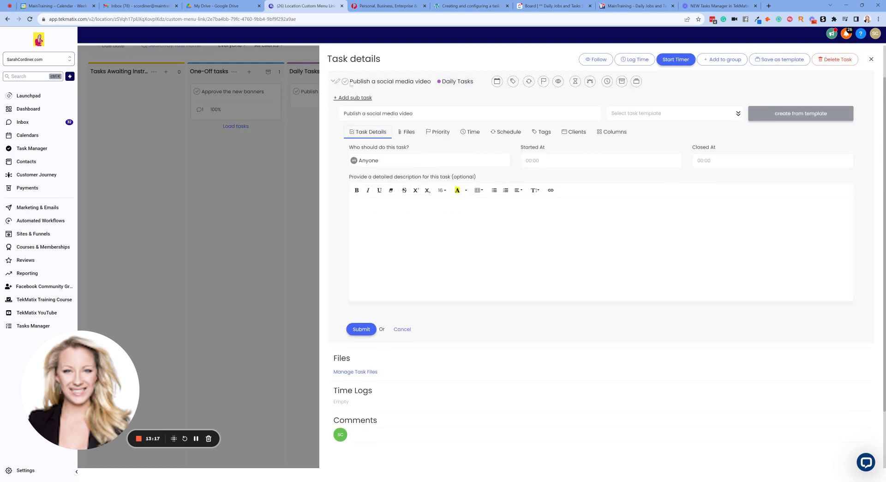
left_click(356, 96)
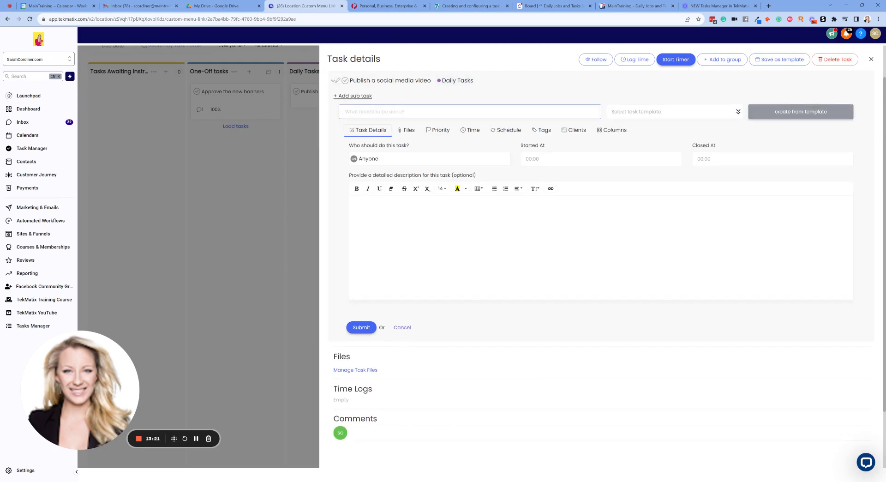
type("Post on Facebook")
left_click(346, 97)
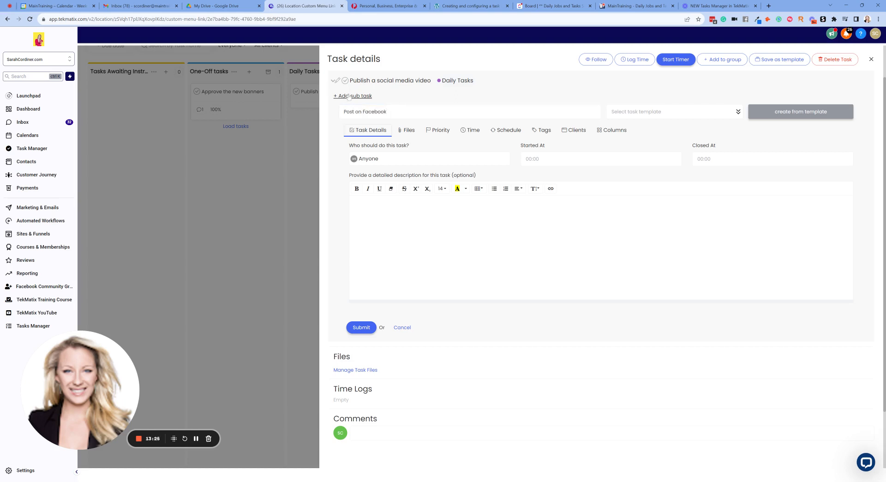
left_click(361, 327)
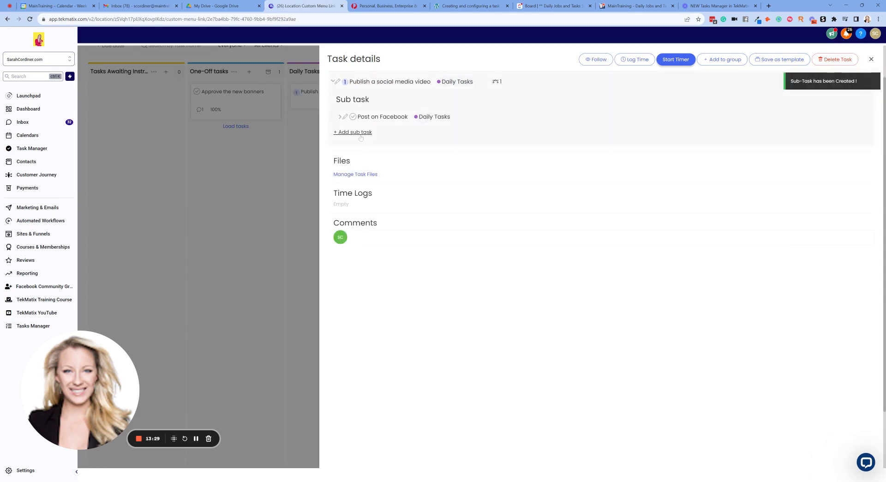
Add a second sub task named "Post on LinkedIn" to the social media video task.
left_click(361, 134)
type("Po")
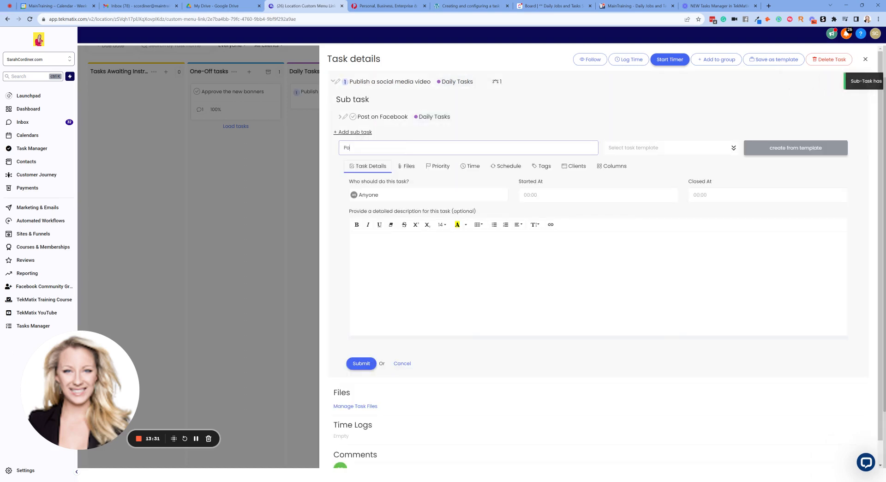
type("st on L")
type("inkedIn")
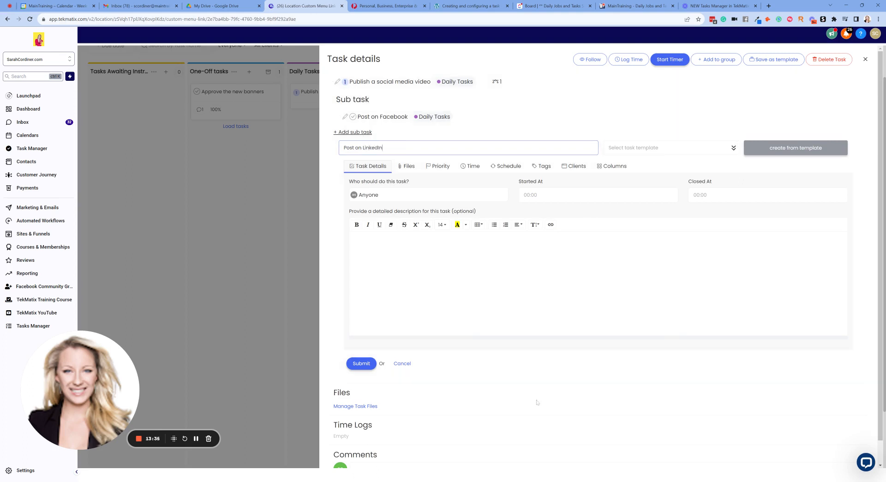
left_click(361, 363)
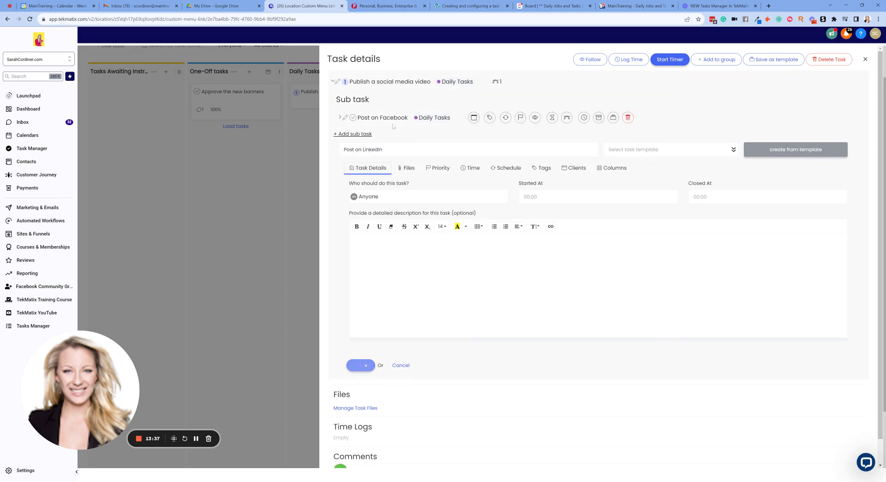
Add a third sub task named "Post on TikTok", save the social media video task as a template and close its details.
left_click(352, 153)
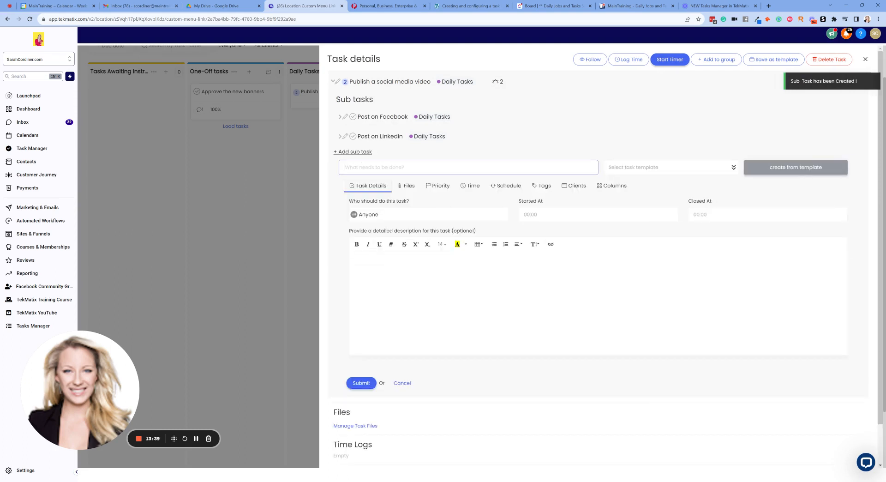
type("Post on T")
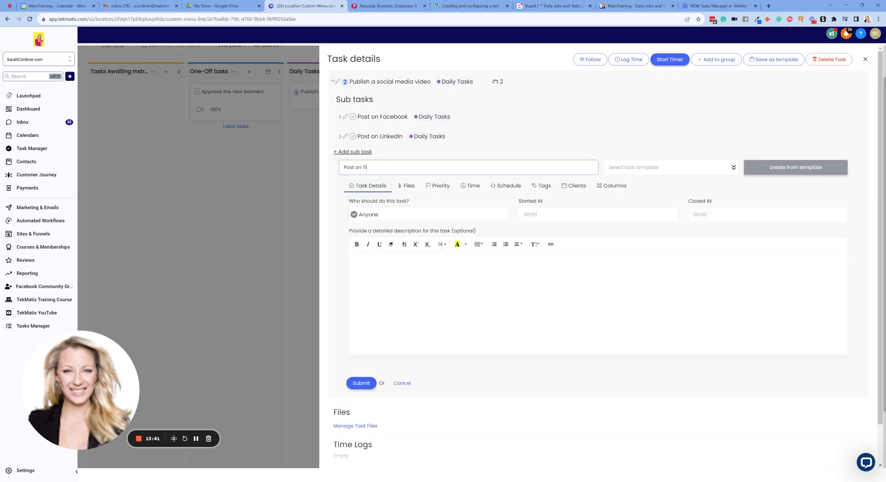
type("ikTok")
left_click(361, 383)
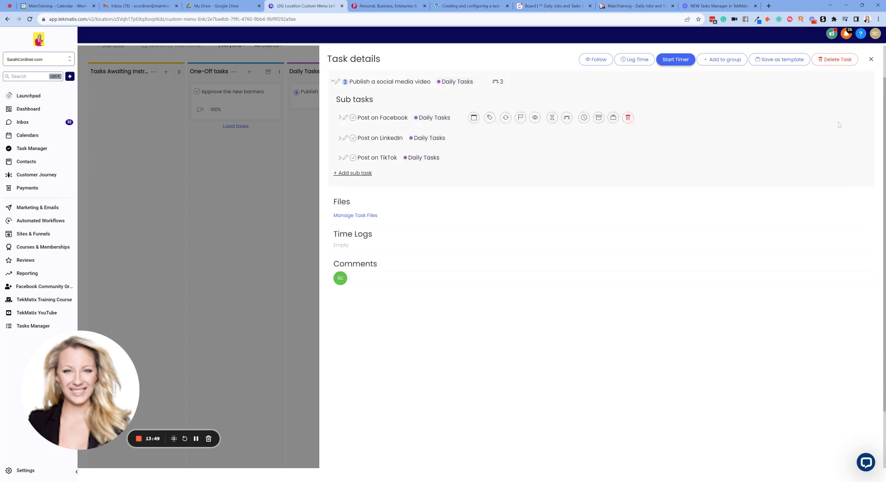
left_click(787, 60)
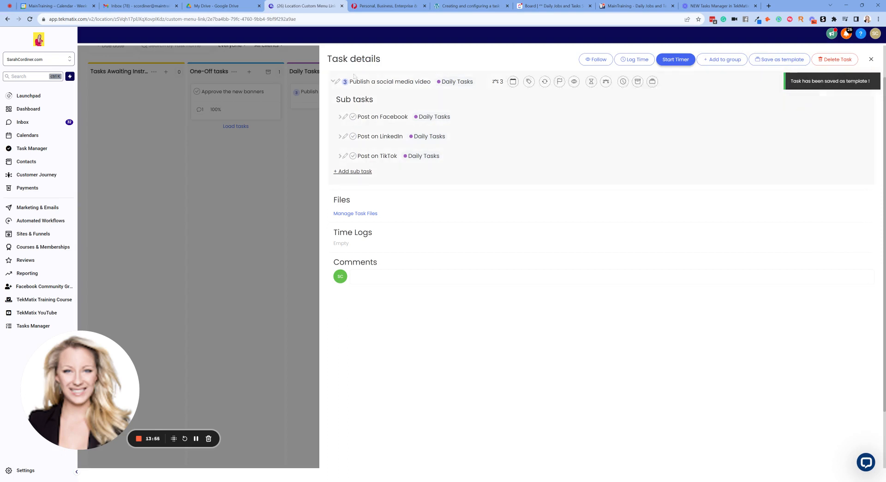
left_click(870, 61)
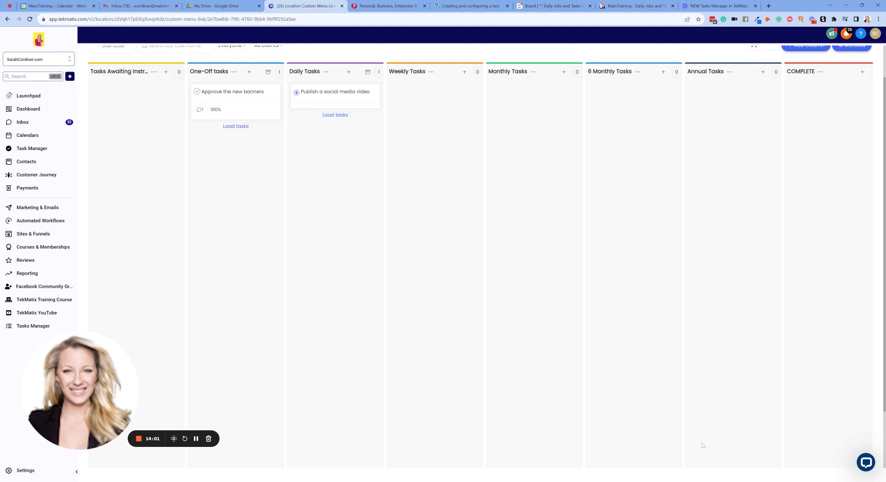
Add a new column named "Templates" after the COMPLETE column on the board.
key("ctrl+minus")
key("ctrl+minus")
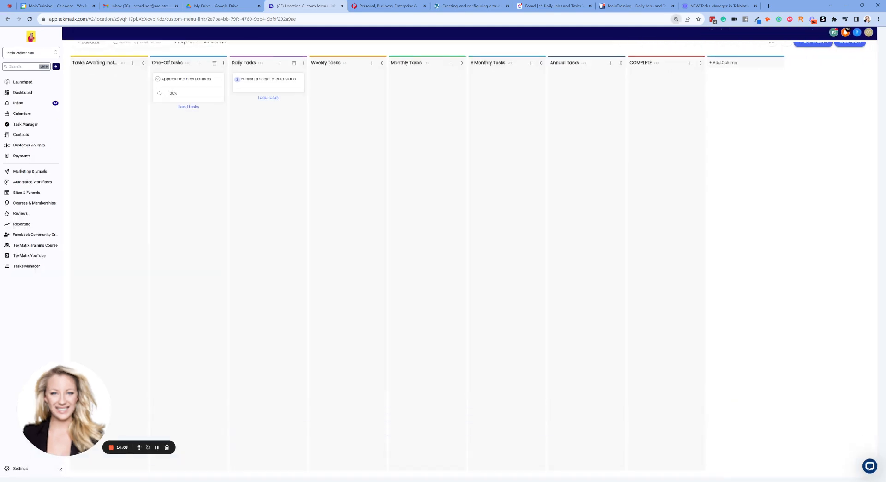
left_click(733, 66)
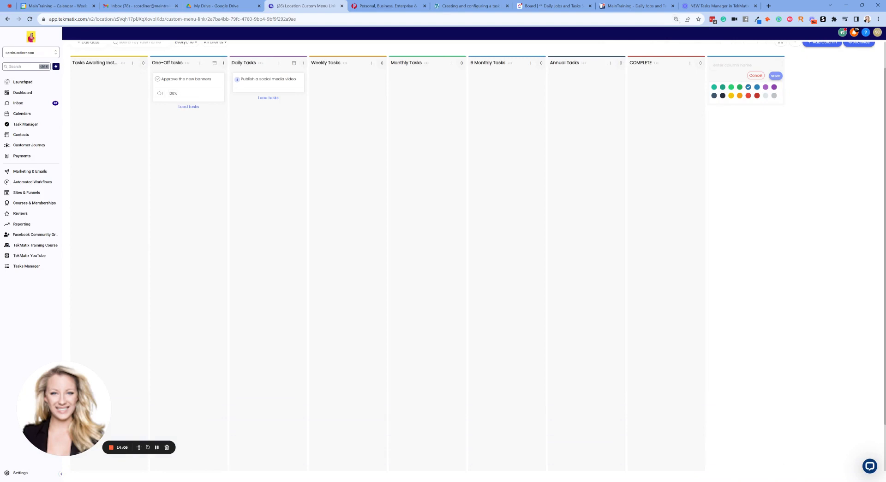
type("Templates")
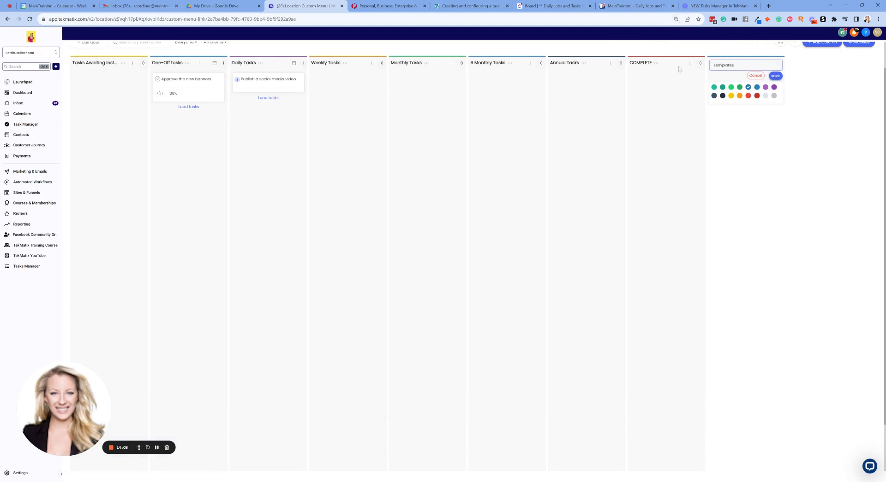
left_click(776, 76)
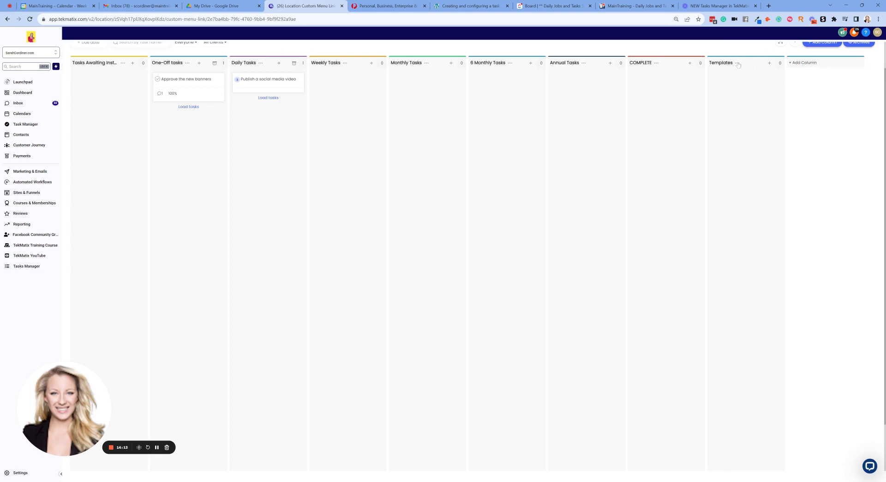
Move the "Publish a social media video" task from the Daily Tasks column into the Templates column.
left_click(737, 64)
left_click_drag(264, 82, 742, 78)
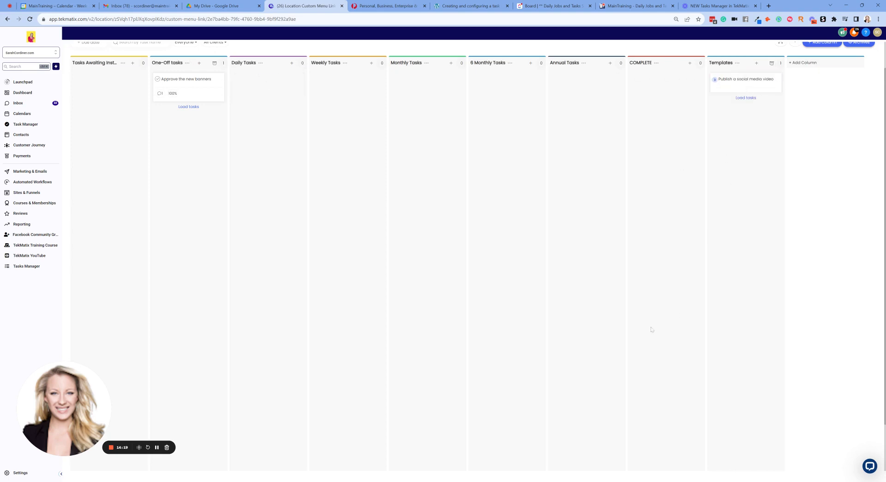
Create a task in the Daily Tasks column from the "Publish a social media video" task template.
key("ctrl+plus")
key("ctrl+plus")
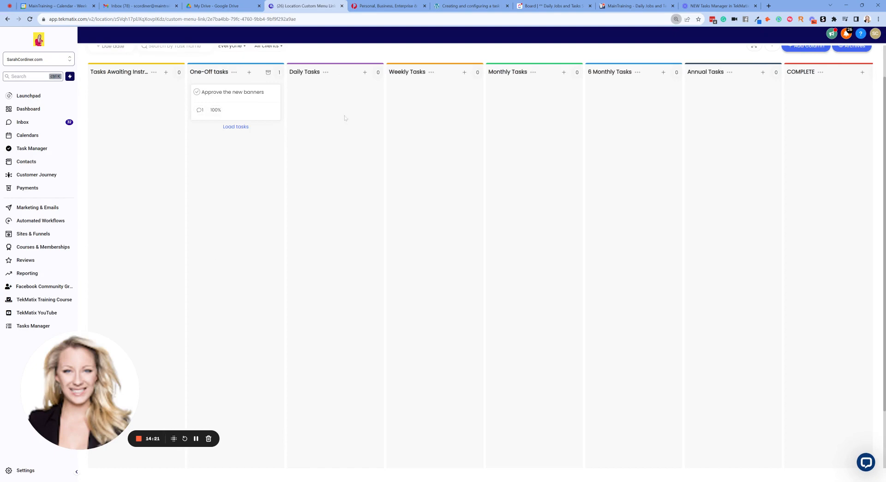
left_click(364, 72)
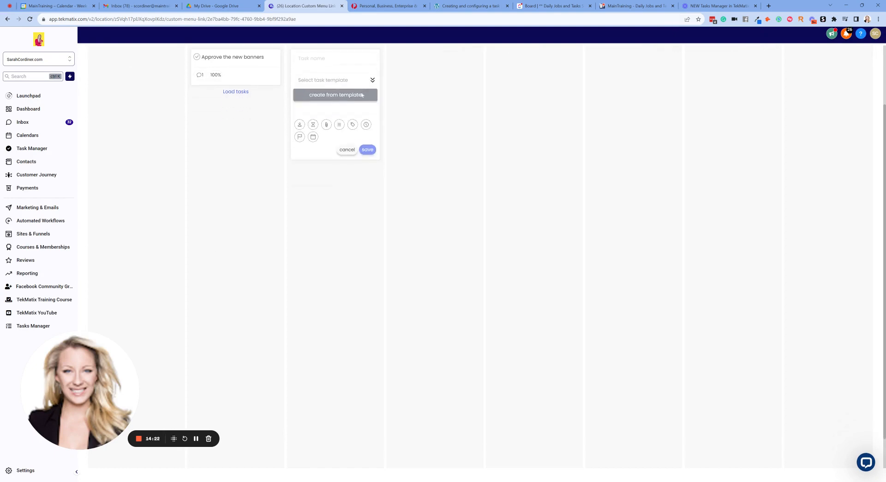
left_click(336, 95)
left_click(325, 81)
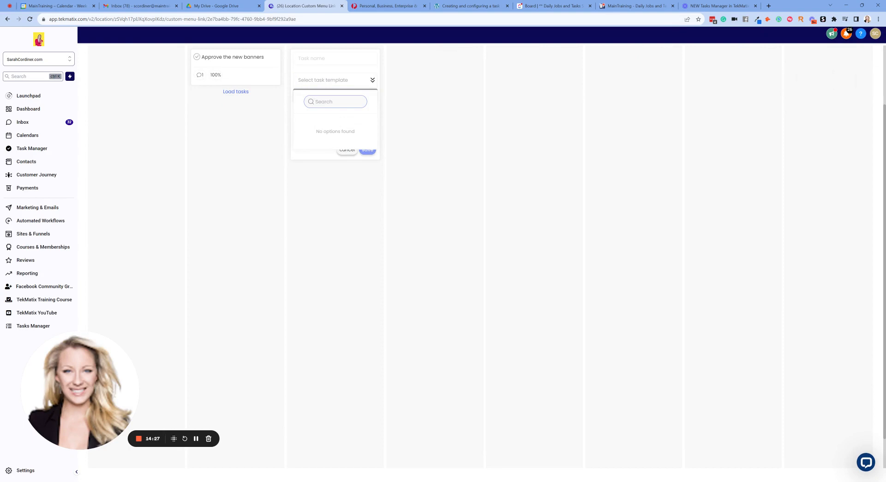
type("social")
left_click(196, 438)
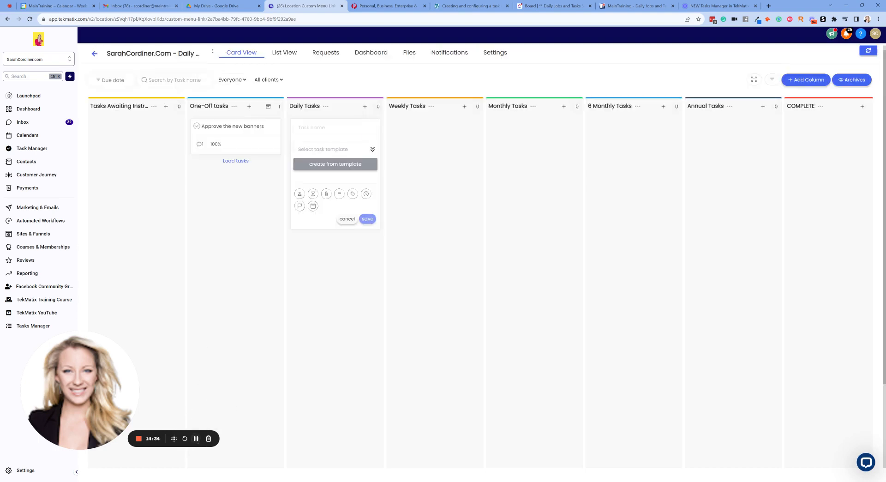
left_click(358, 152)
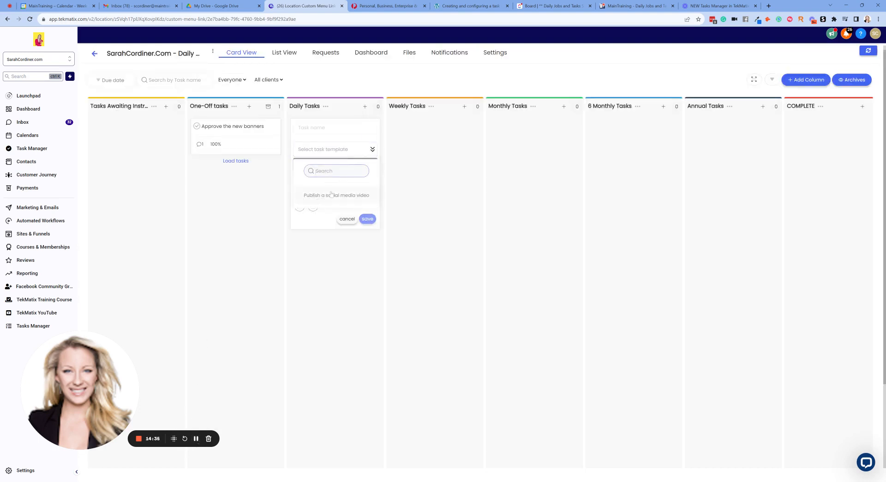
left_click(329, 196)
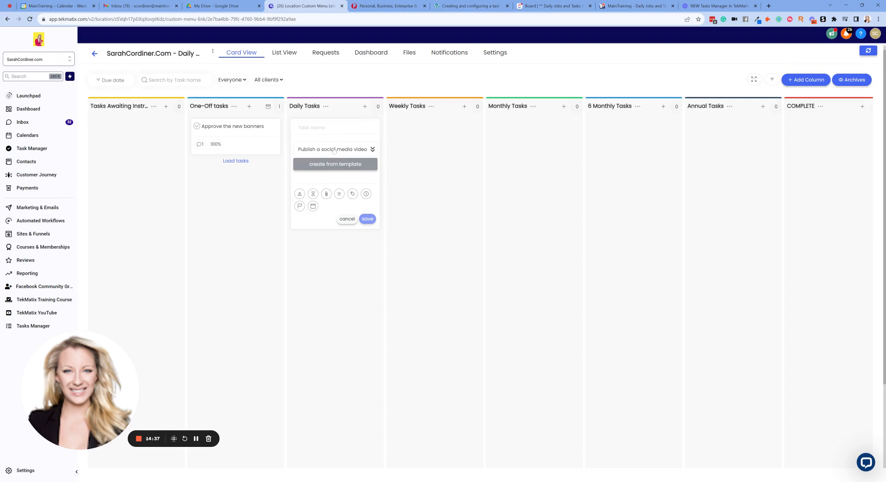
left_click(336, 164)
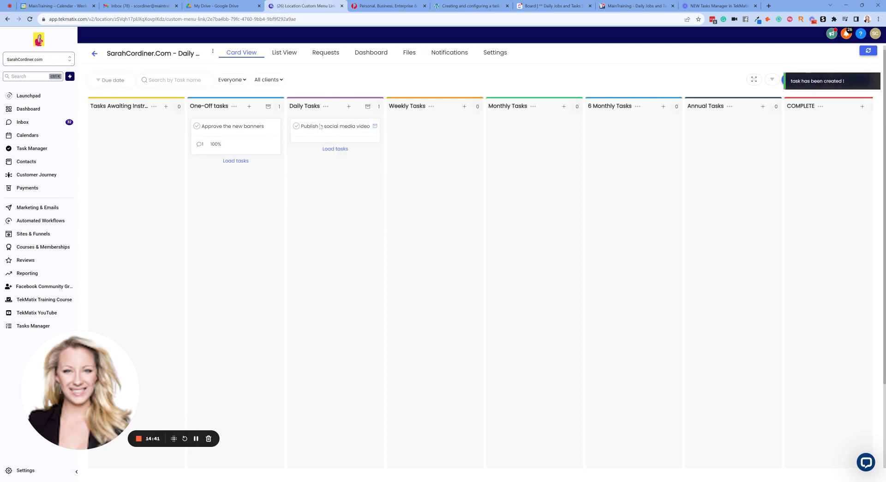
Examine the details of the "Publish a social media video" task created from the template for its sub tasks and settings.
left_click(320, 127)
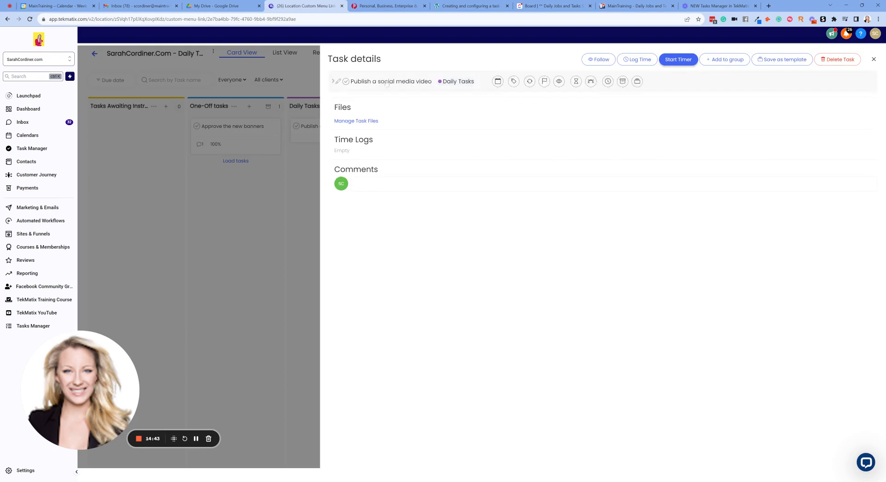
left_click(338, 82)
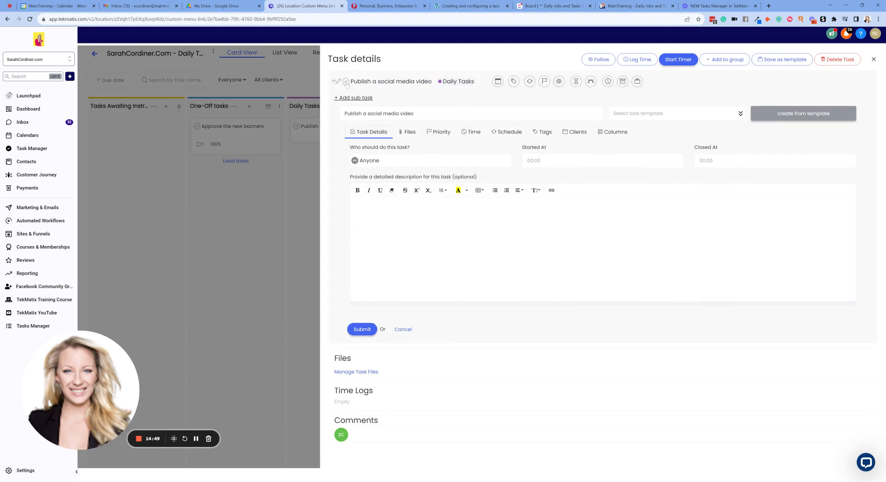
left_click(198, 439)
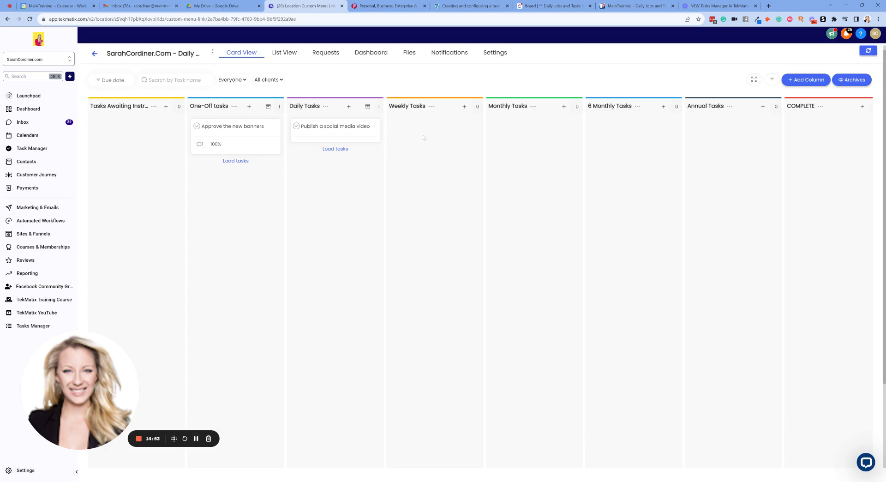
left_click(335, 127)
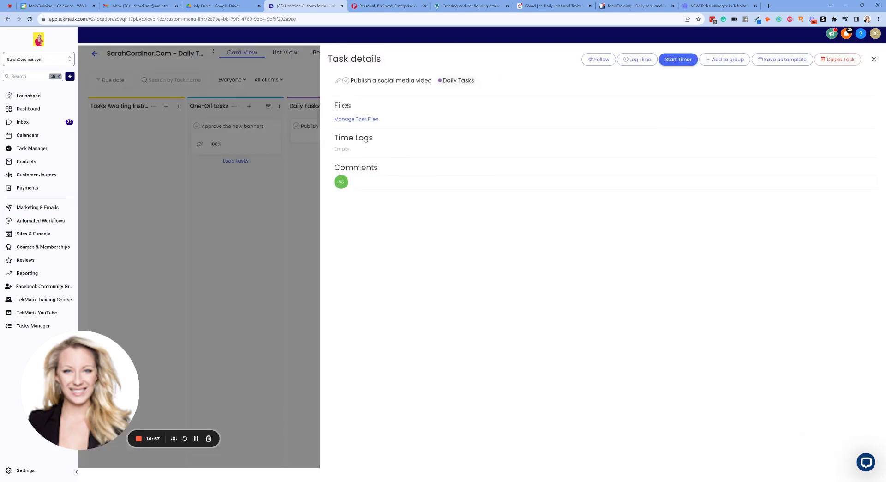
left_click(457, 81)
left_click(874, 60)
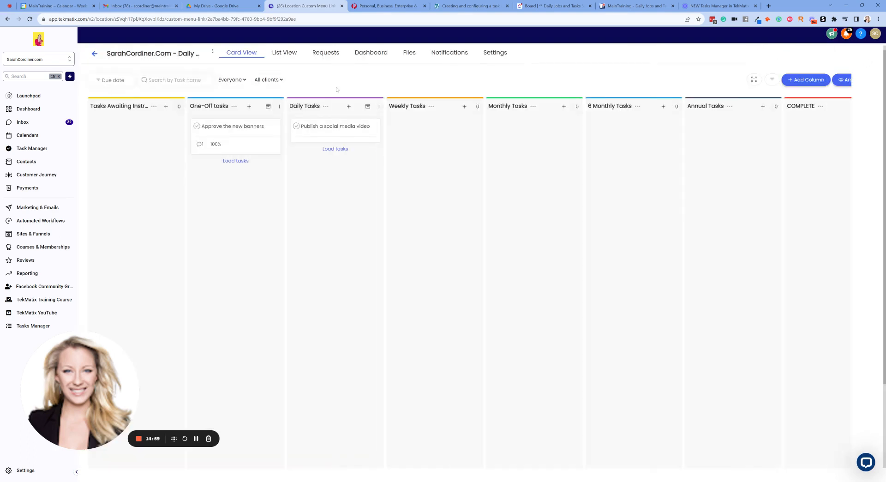
left_click(339, 126)
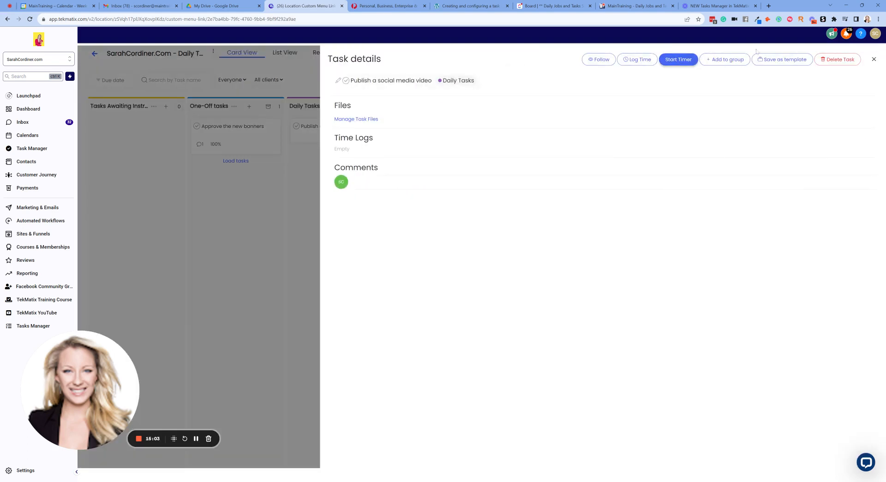
left_click(873, 59)
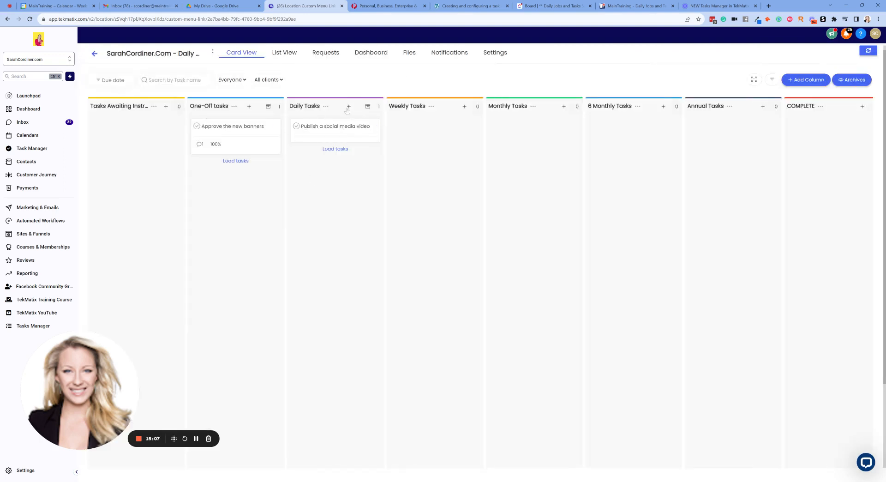
Set the Daily Tasks "Publish a social media video" task's schedule to a daily frequency at 09:00 UTC.
left_click(317, 130)
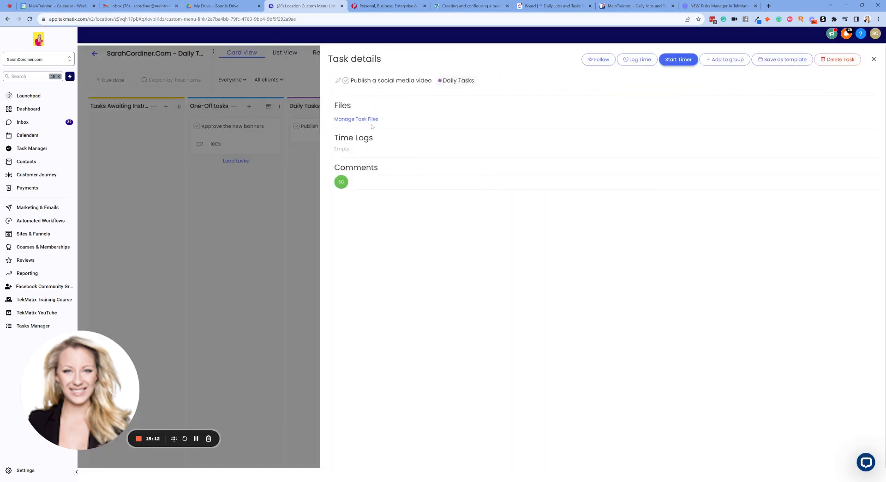
left_click(337, 81)
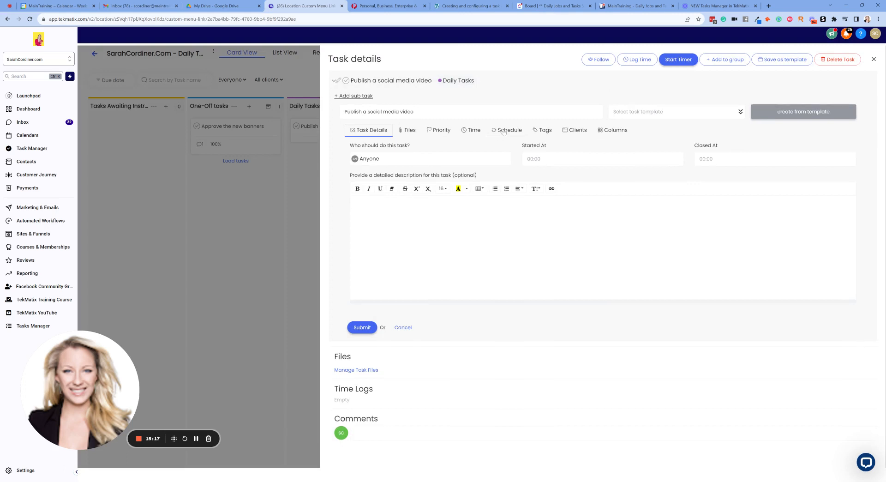
left_click(504, 131)
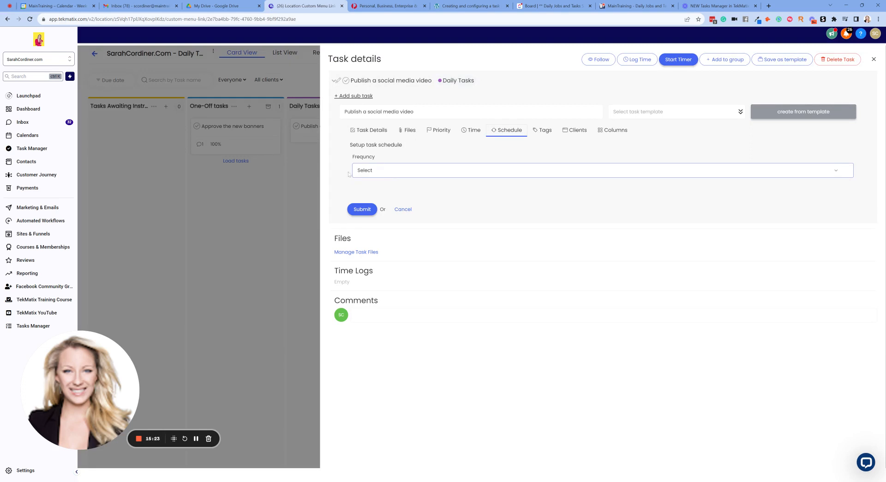
left_click(372, 209)
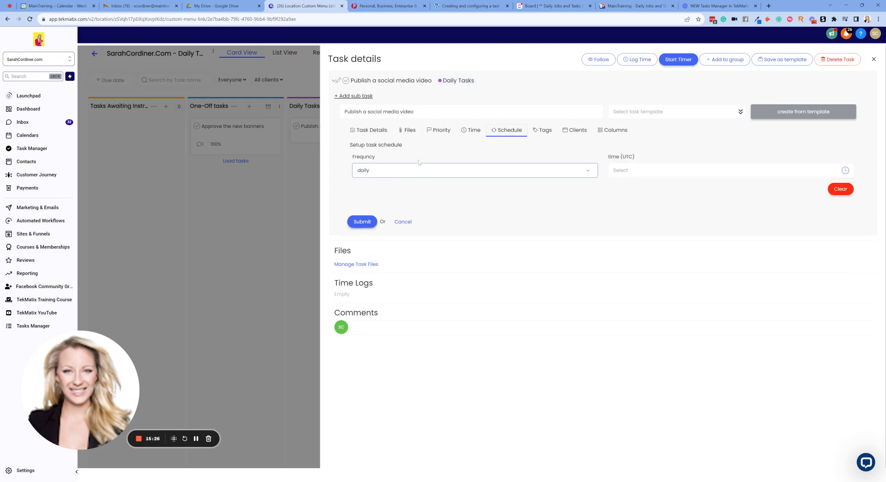
left_click(638, 172)
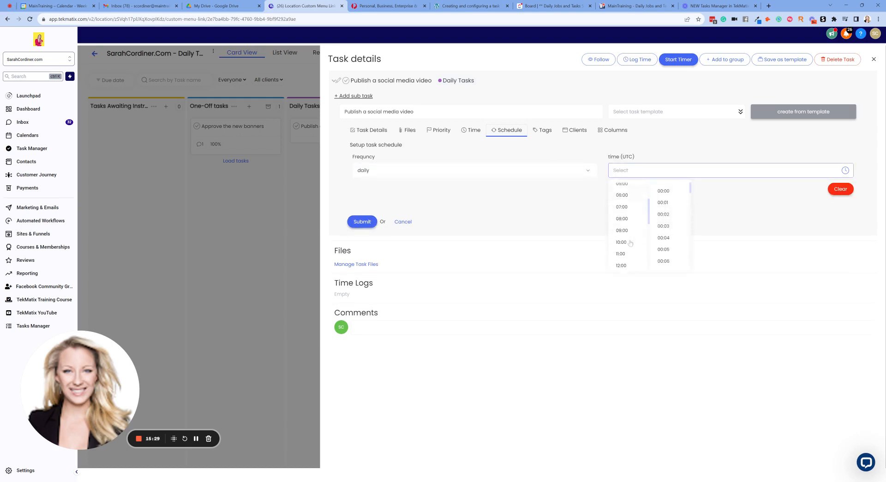
left_click(623, 230)
left_click(804, 201)
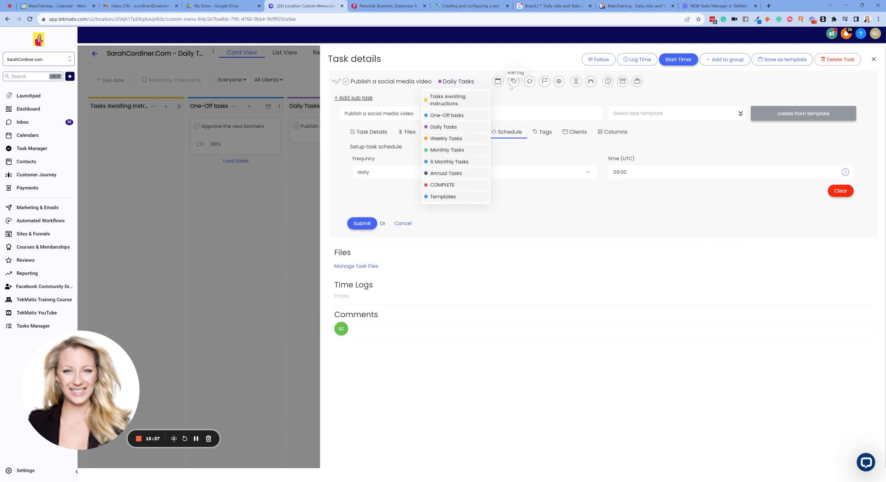
Assign the social media video task to the TekMatix team member and submit the task changes.
left_click(376, 132)
left_click(381, 159)
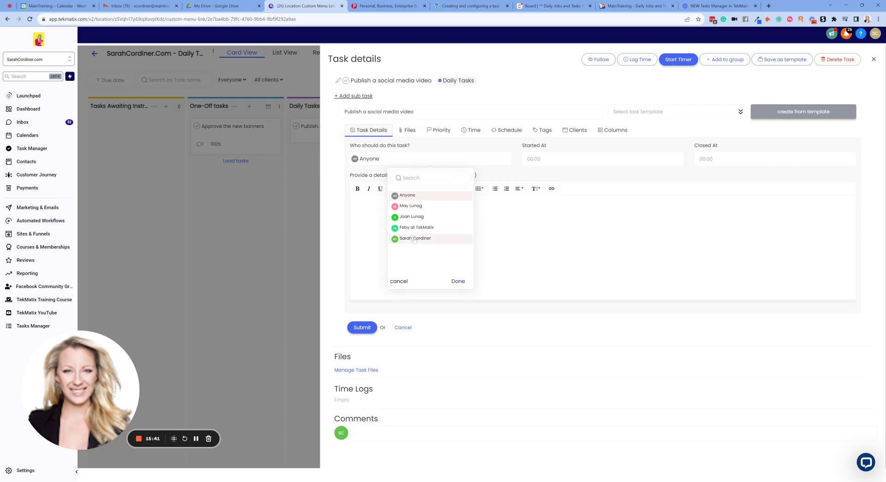
left_click(417, 227)
left_click(525, 147)
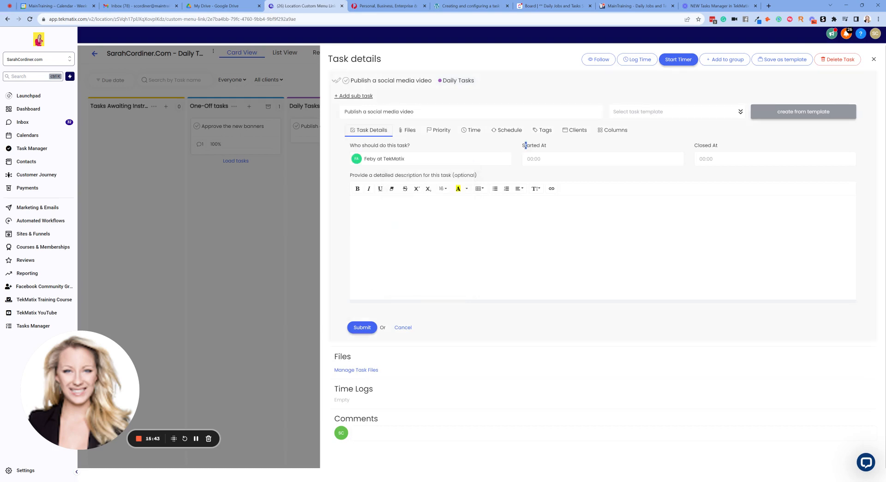
left_click(361, 327)
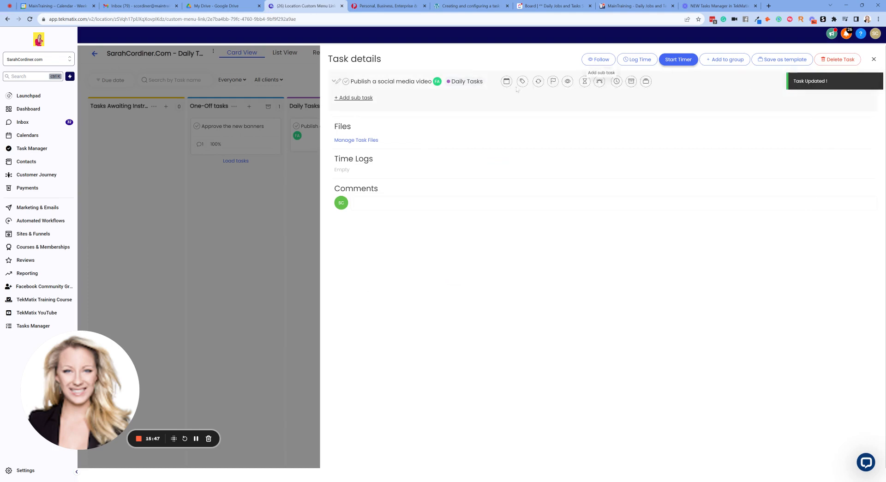
Set the social media video task's start date to 12 October 2023 and close its details.
mouse_move(466, 82)
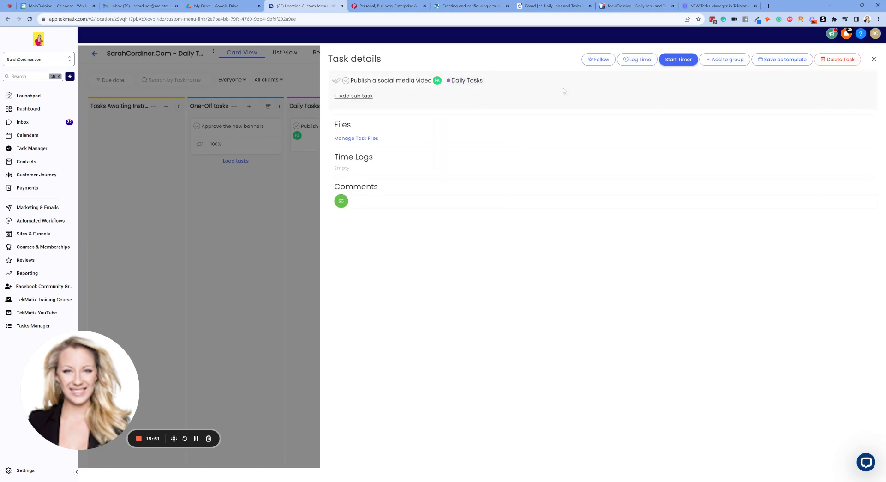
left_click(506, 82)
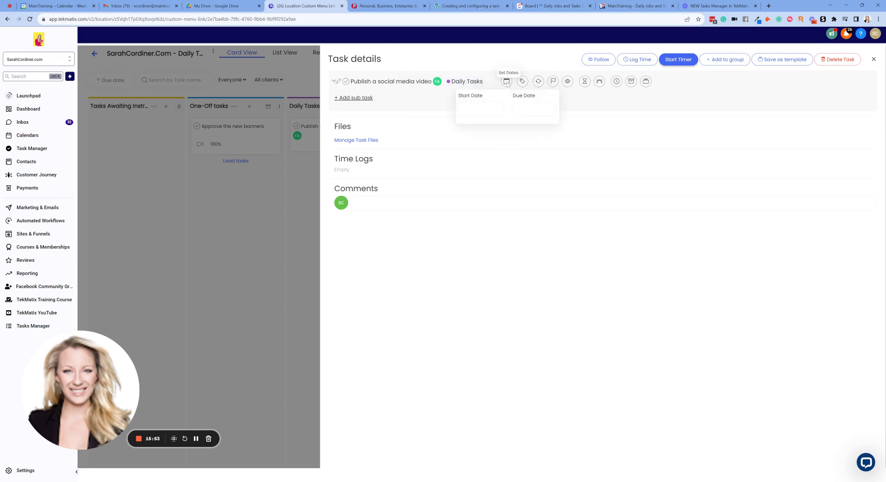
left_click(477, 111)
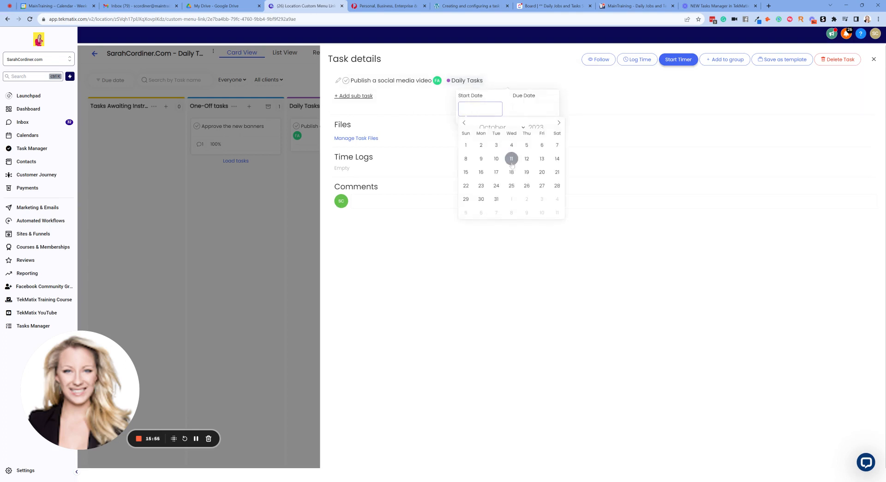
left_click(530, 160)
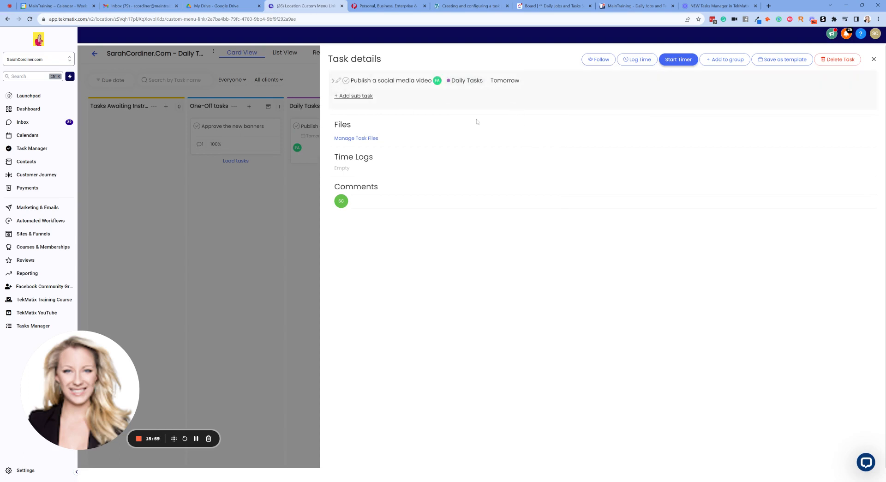
left_click(873, 60)
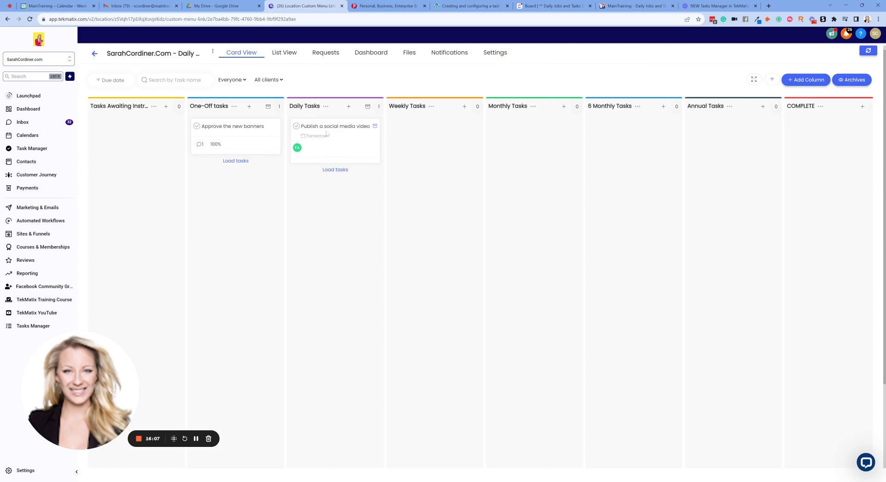
Review the options in the Daily Tasks "Publish a social media video" task's details and return to the project list.
left_click(328, 131)
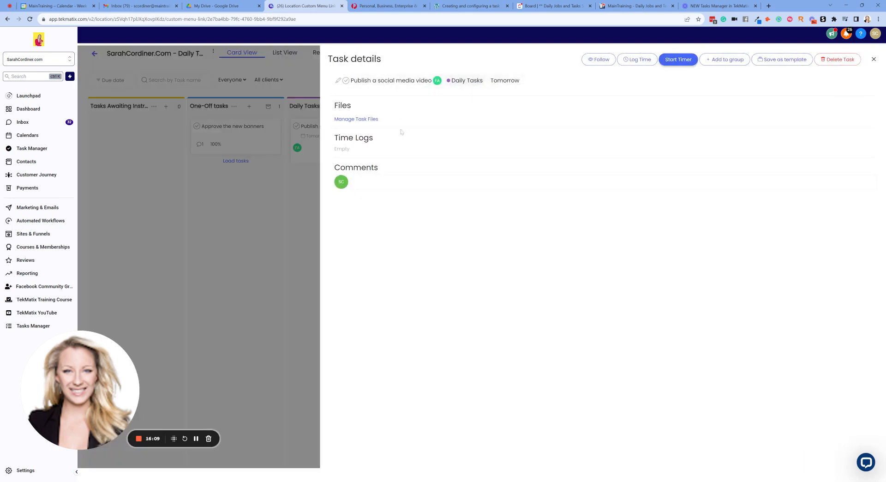
mouse_move(557, 82)
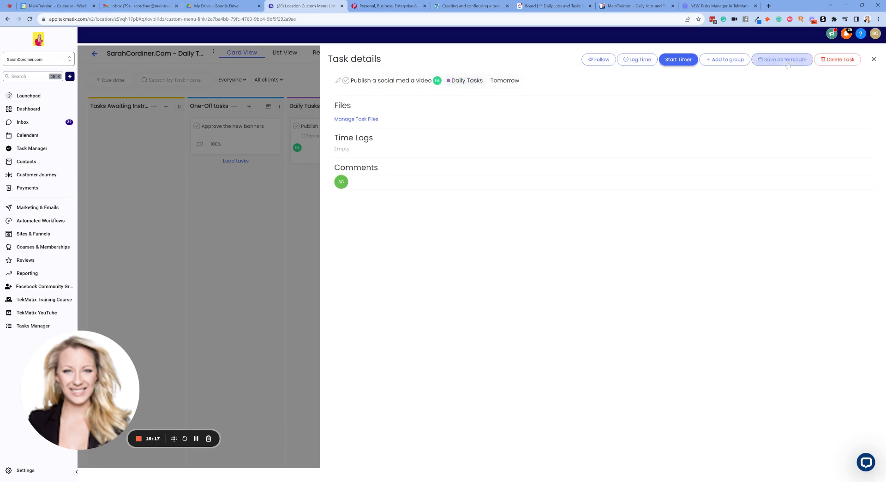
left_click(873, 59)
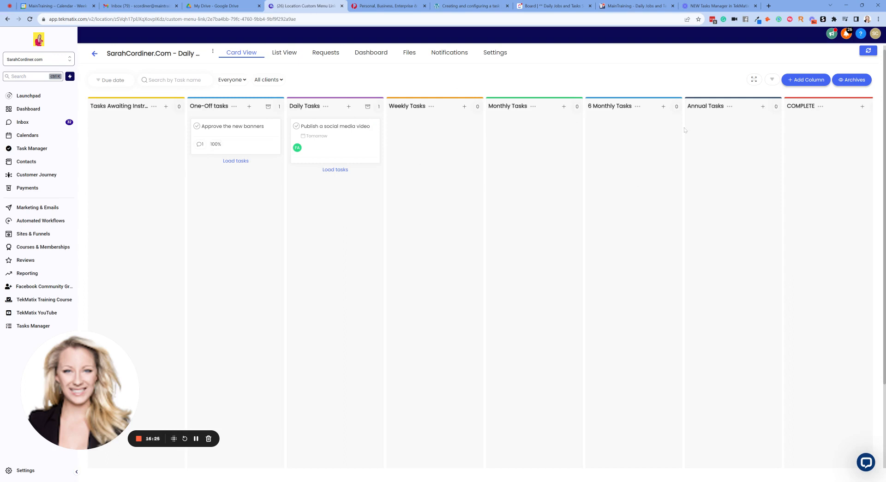
left_click(95, 54)
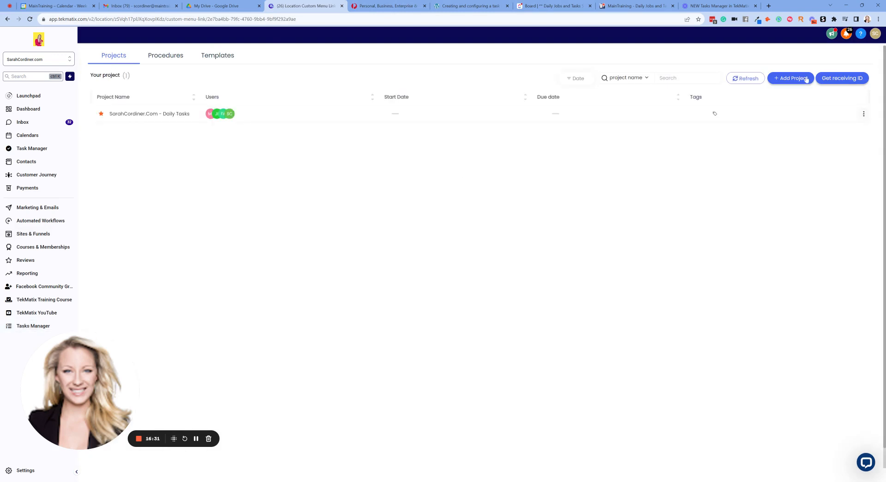
Try to create a procedure named "Social media posting procedure" for the Daily Tasks project without a trigger tag, and dismiss the form.
left_click(167, 63)
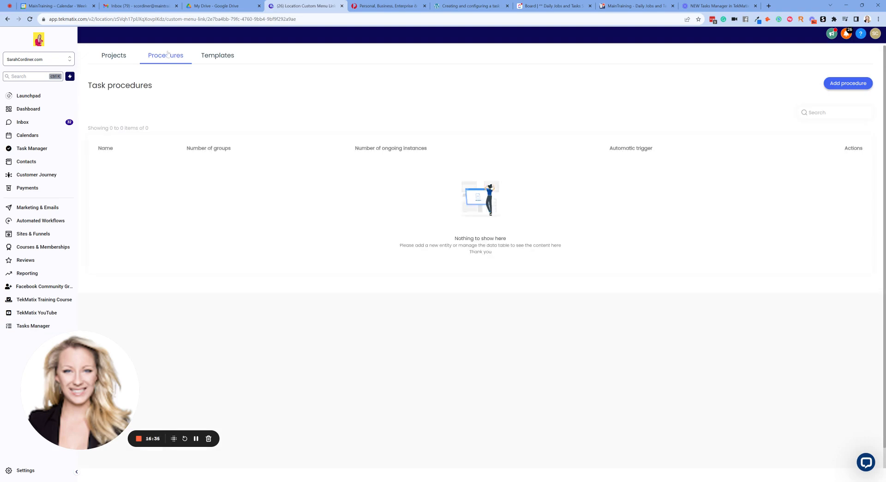
left_click(840, 85)
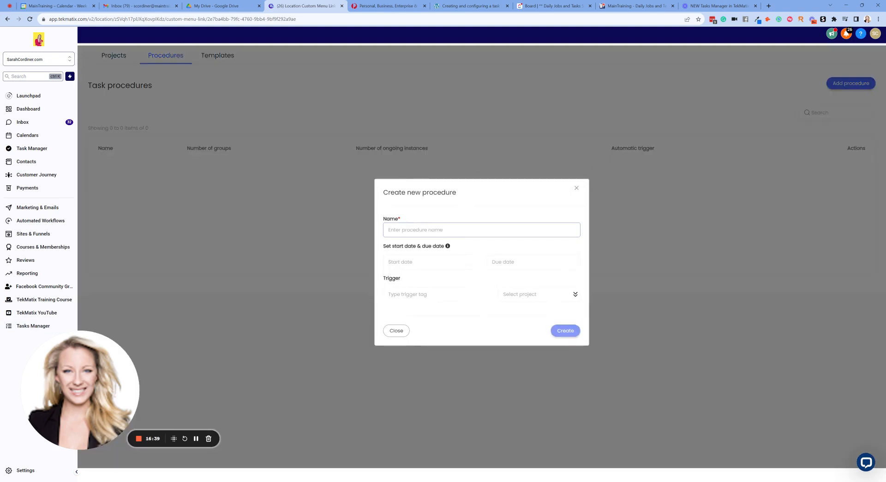
type("Soci")
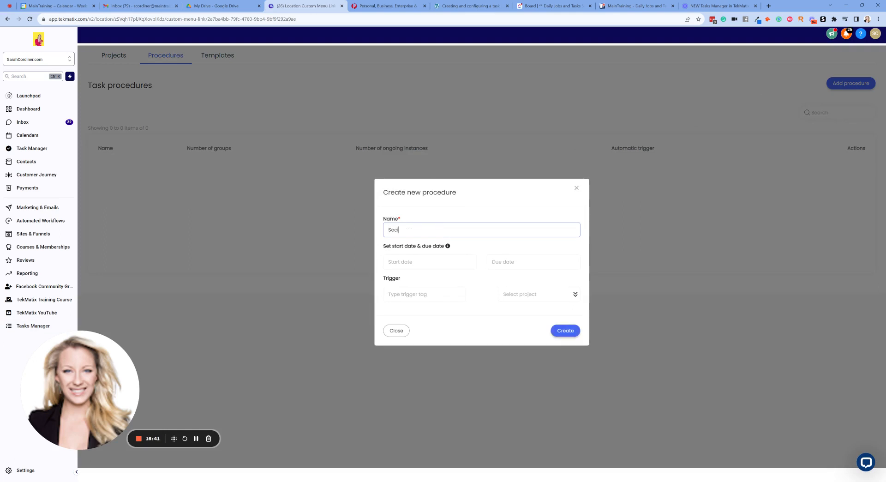
type("al media posting procedure")
left_click(424, 295)
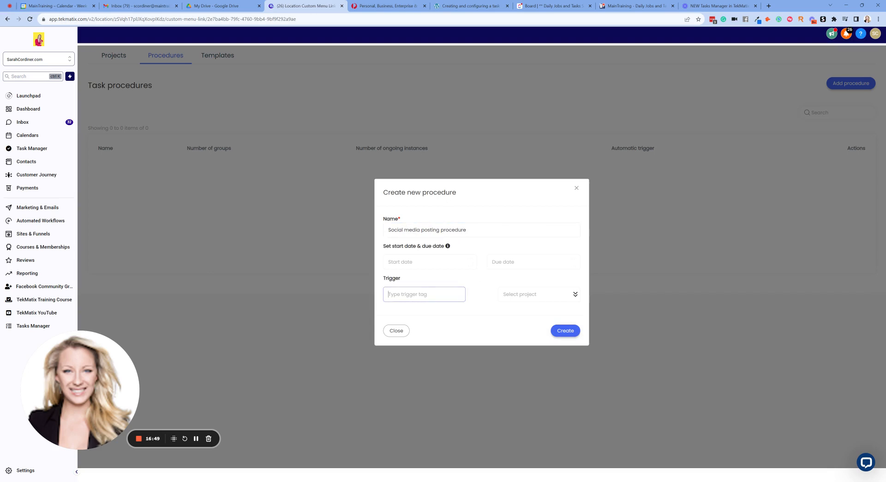
left_click(404, 285)
left_click(529, 294)
left_click(524, 341)
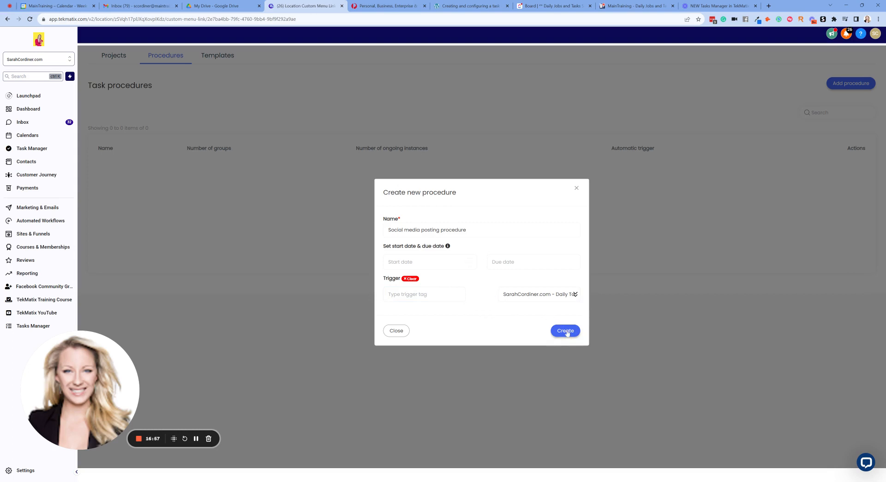
left_click(566, 331)
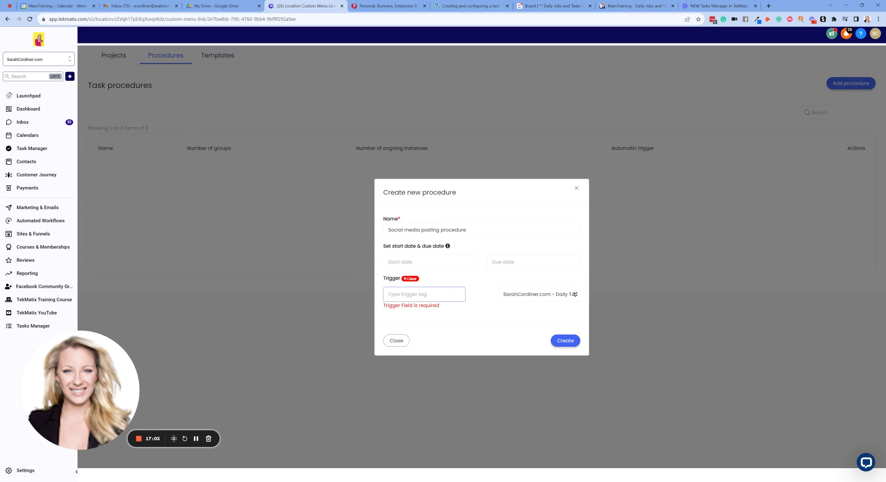
left_click(576, 188)
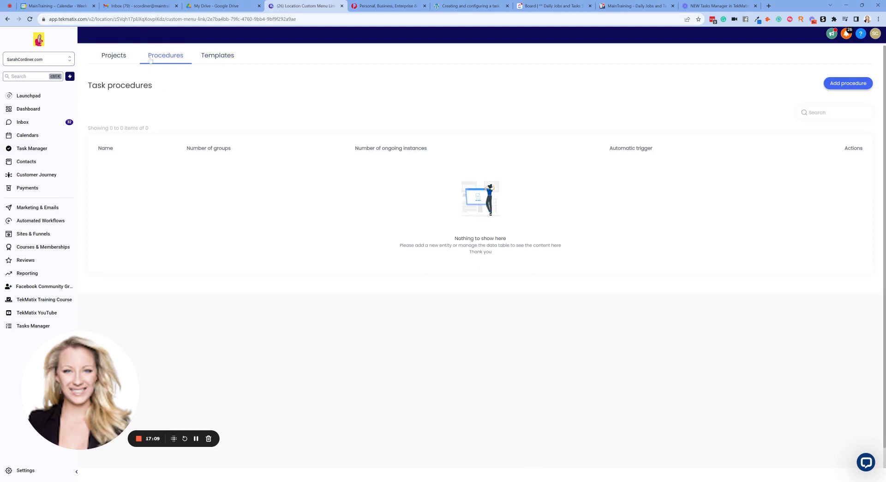
Review the saved task templates and reopen the SarahCordiner.com - Daily Tasks project board.
left_click(218, 58)
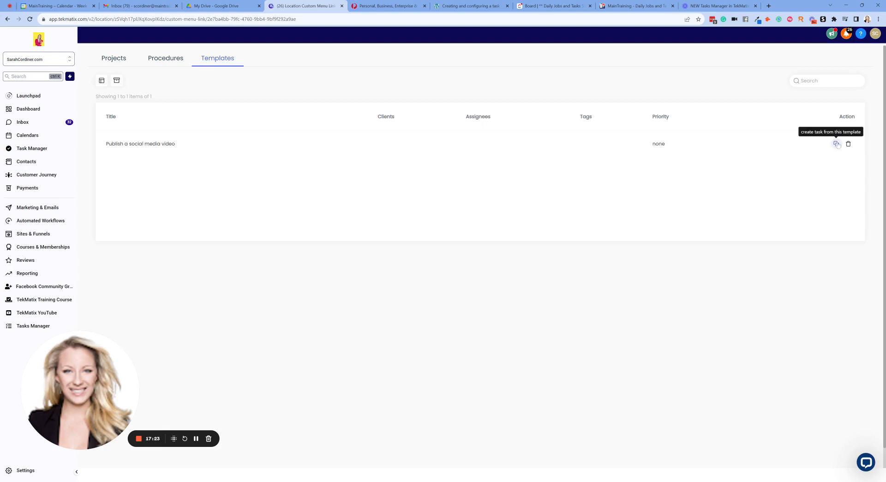
left_click(114, 59)
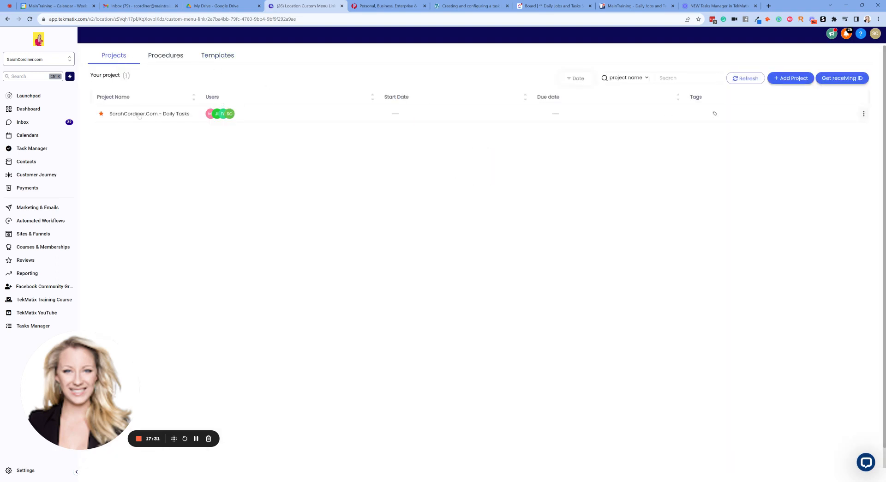
left_click(139, 115)
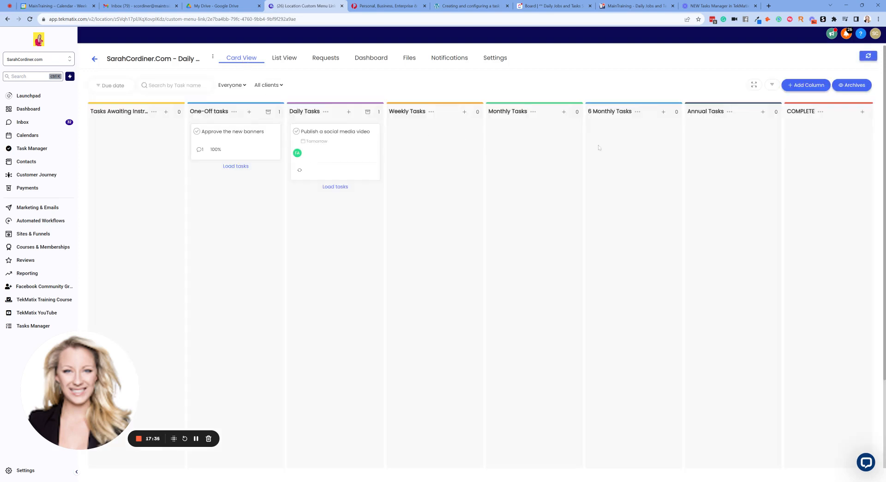
Show the project's tasks as a list, check the user and client filters, and filter by a due date of Today.
left_click(287, 59)
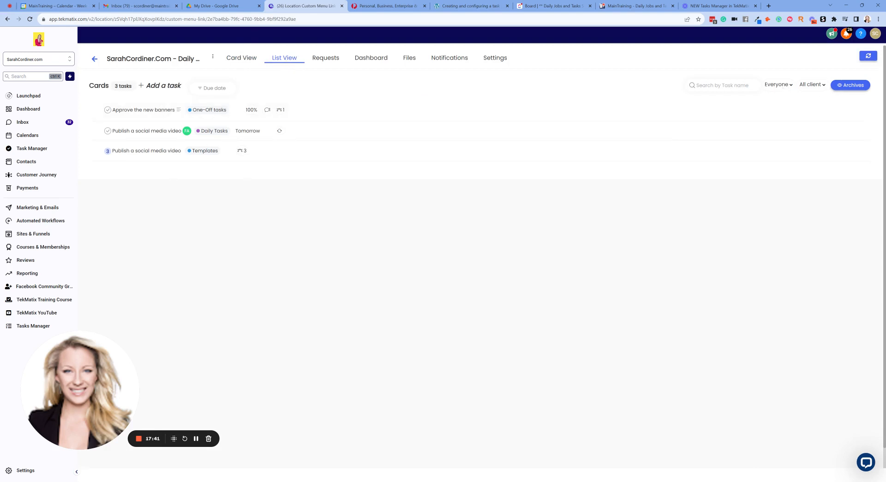
left_click(786, 88)
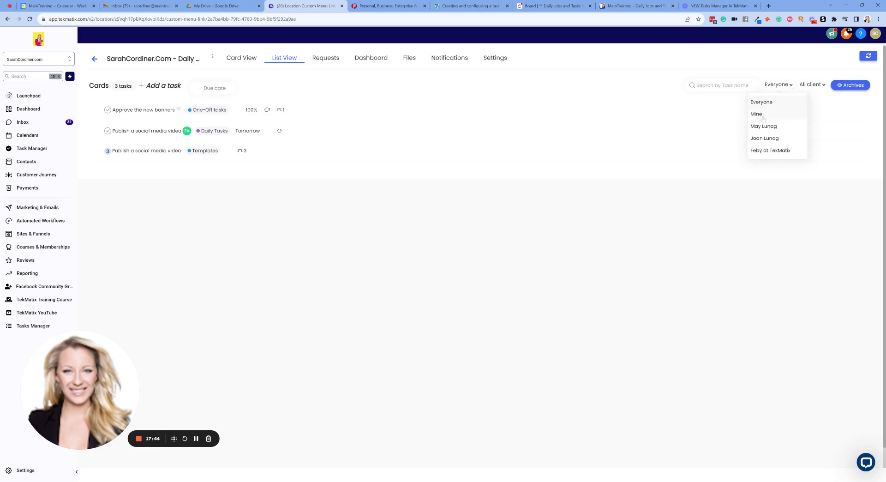
left_click(817, 90)
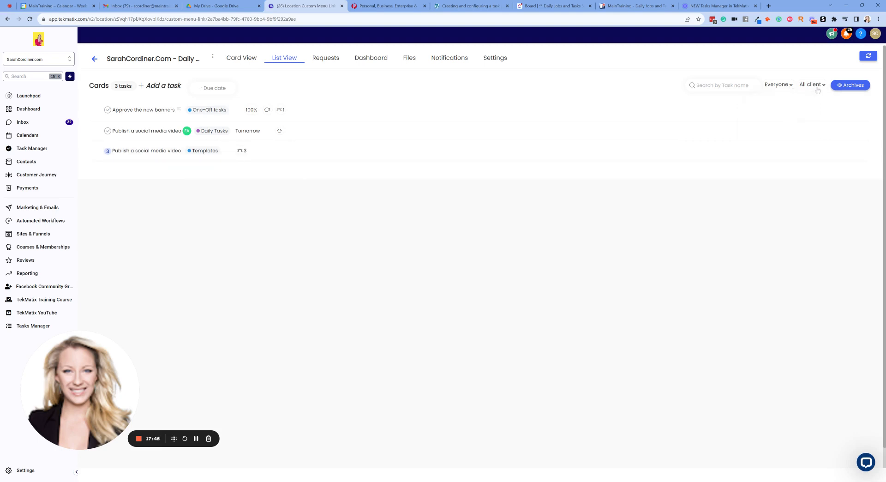
left_click(656, 86)
left_click(212, 89)
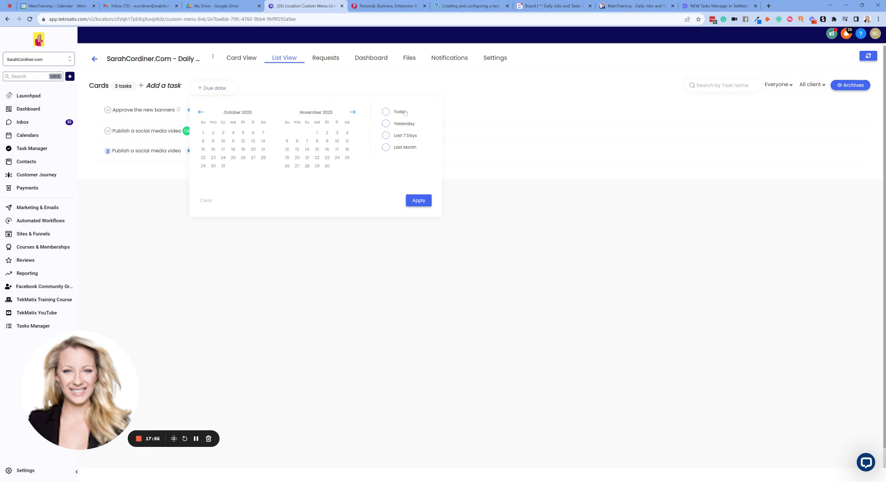
left_click(385, 111)
left_click(422, 203)
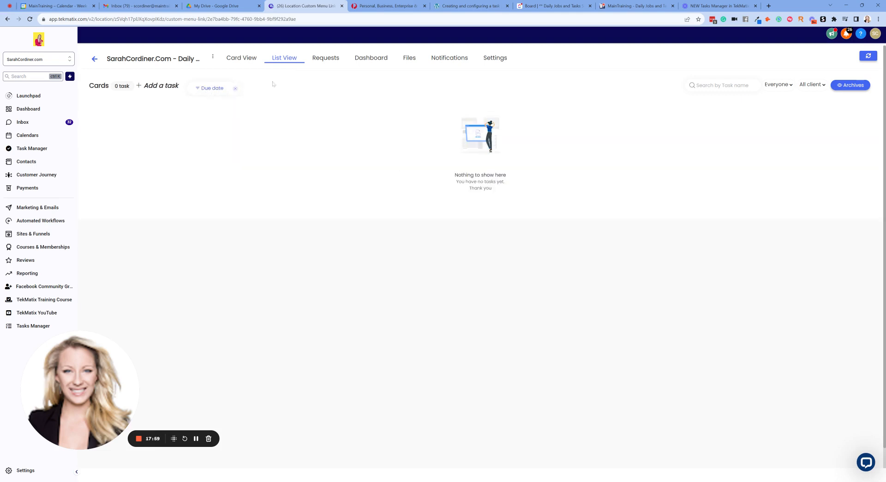
Filter the task list to Mine and reopen the due date filter options.
left_click(216, 89)
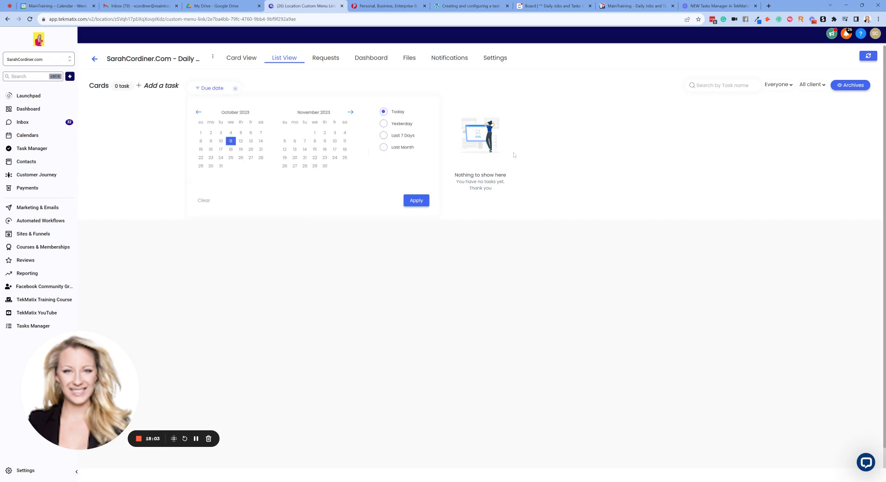
left_click(779, 84)
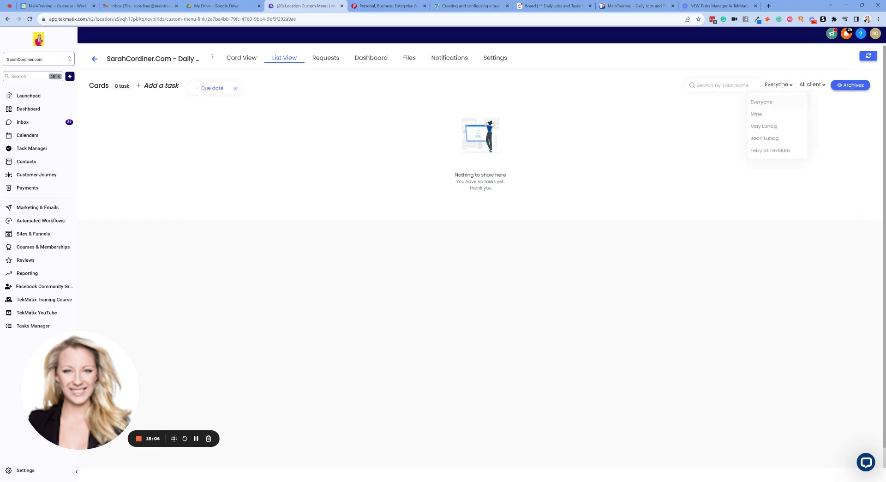
left_click(769, 115)
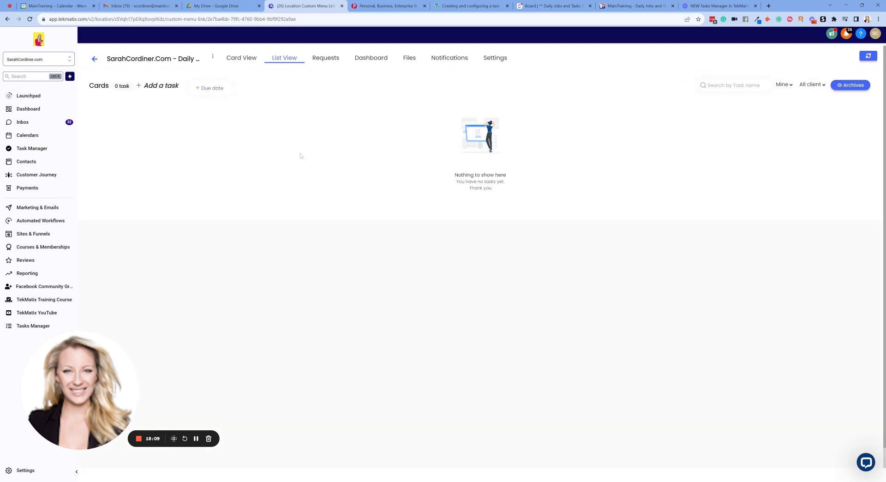
left_click(210, 88)
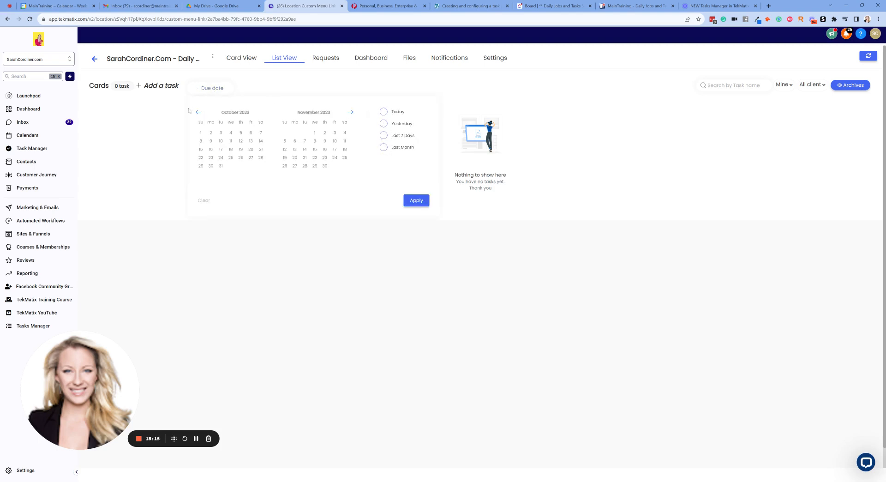
Review the project's request list and dashboard, checking the team member choices for User Time.
left_click(327, 64)
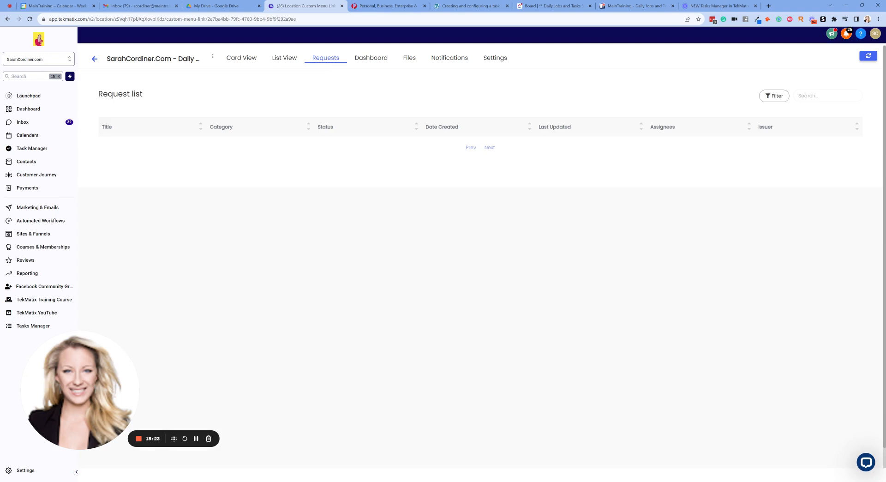
left_click(368, 60)
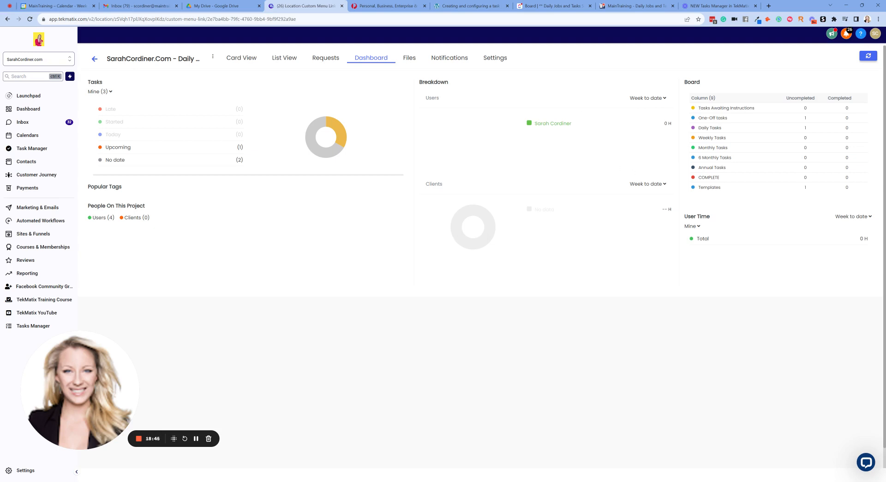
left_click_drag(722, 216, 683, 217)
left_click(692, 226)
left_click(733, 237)
left_click(695, 226)
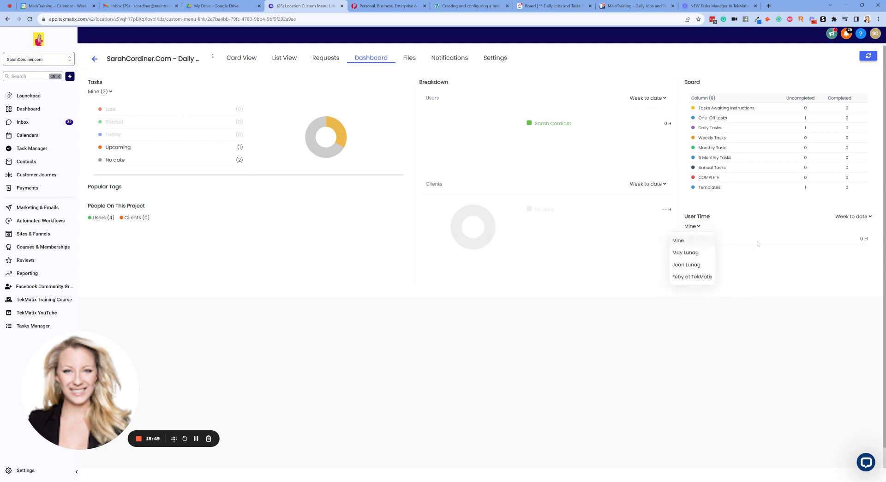
left_click(773, 236)
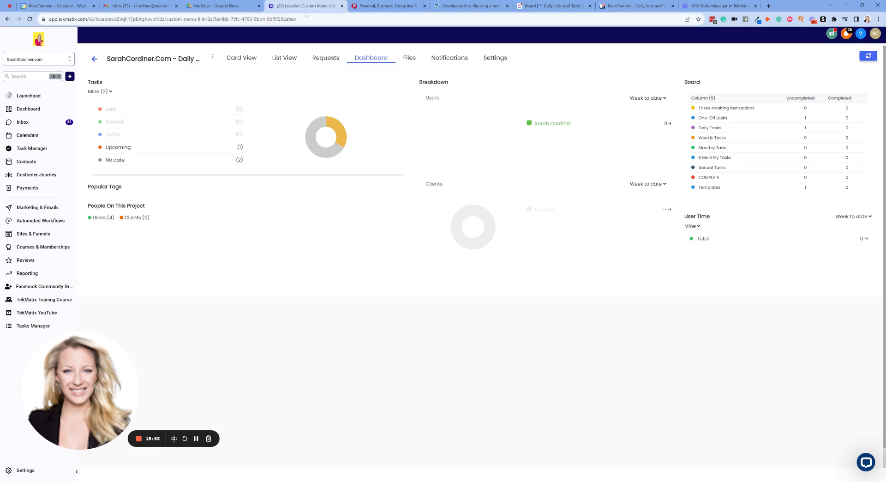
Review the project's files area and its unread notifications.
left_click(411, 62)
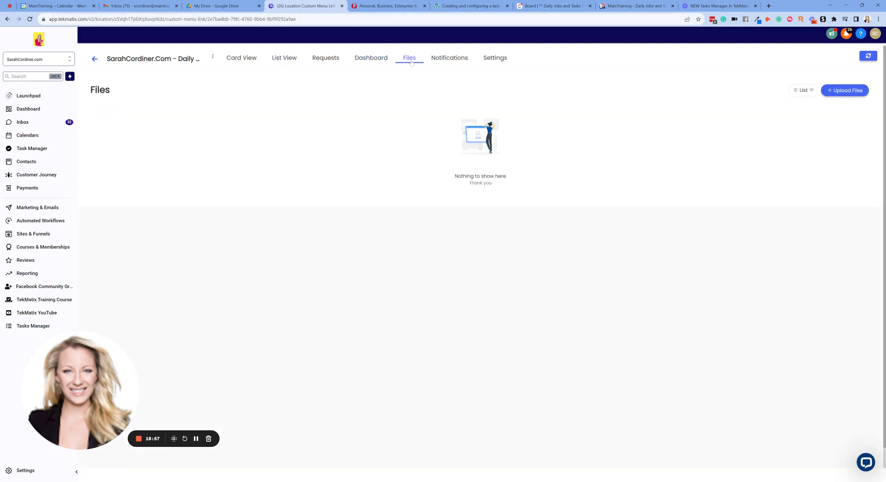
left_click(451, 59)
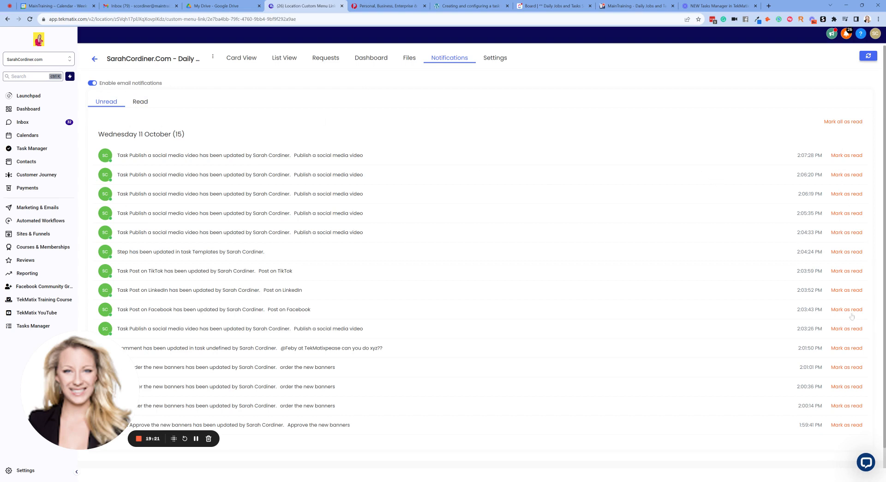
Start a new request category named "Marketing" in the project settings and give it the subcategory "Content Marketing".
left_click(495, 59)
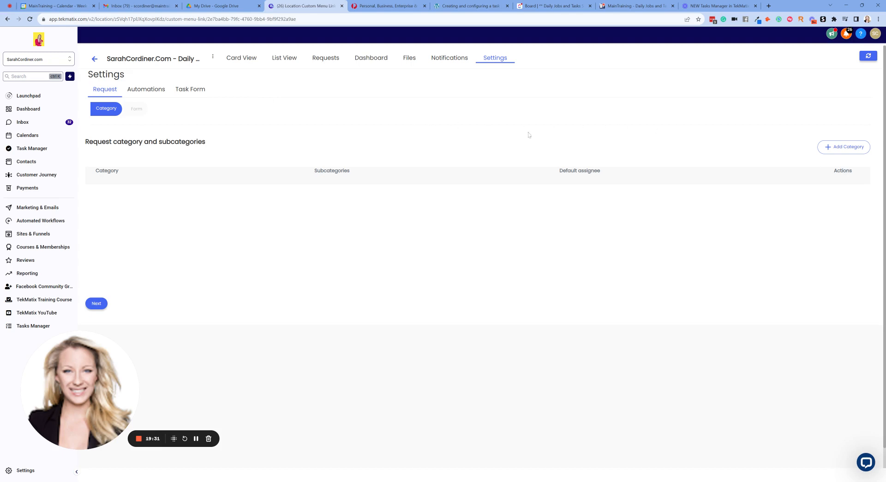
left_click(847, 146)
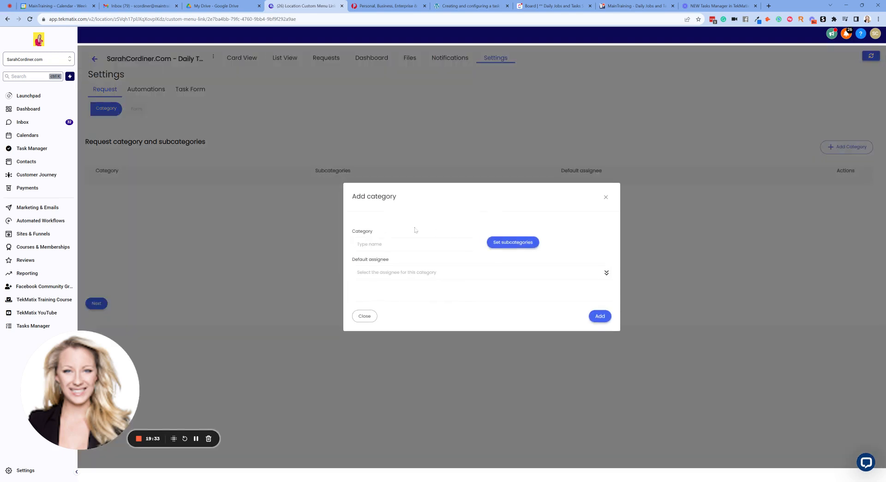
left_click(414, 244)
type("Marketing")
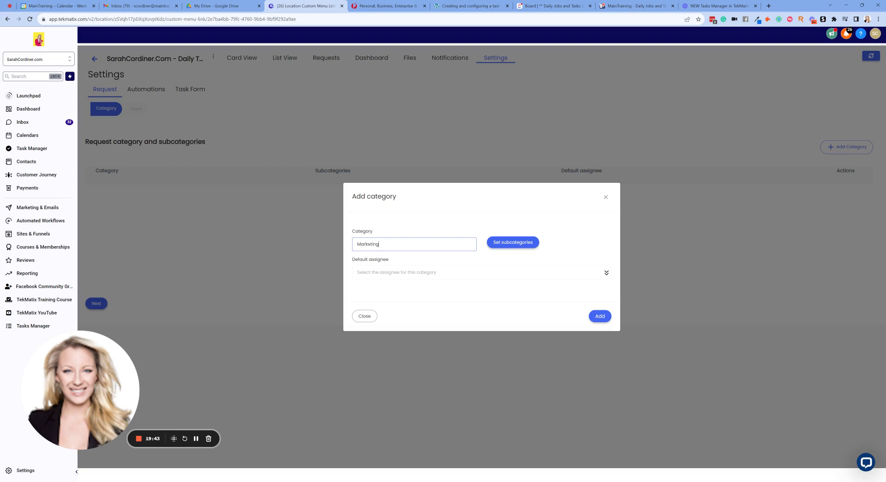
left_click(511, 242)
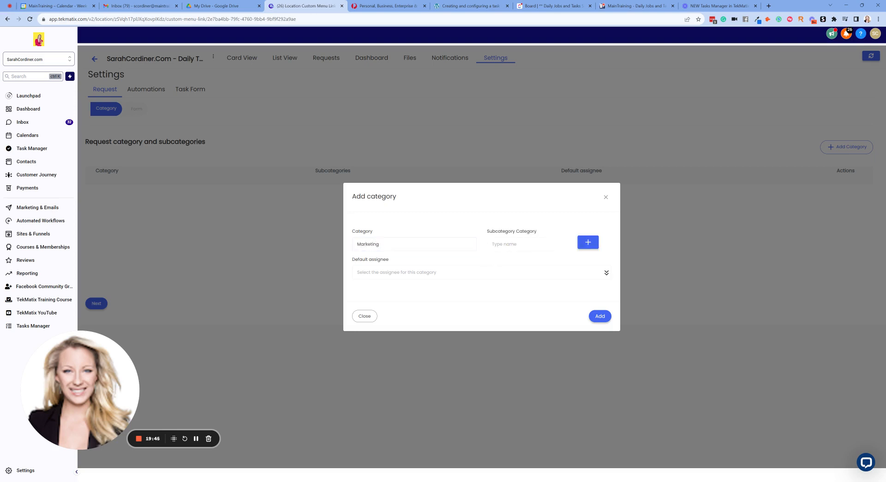
left_click(510, 243)
type("Content Marketing")
Give the Marketing category a second subcategory named "Social Media Content" and add the category to the project.
left_click(587, 241)
left_click(515, 262)
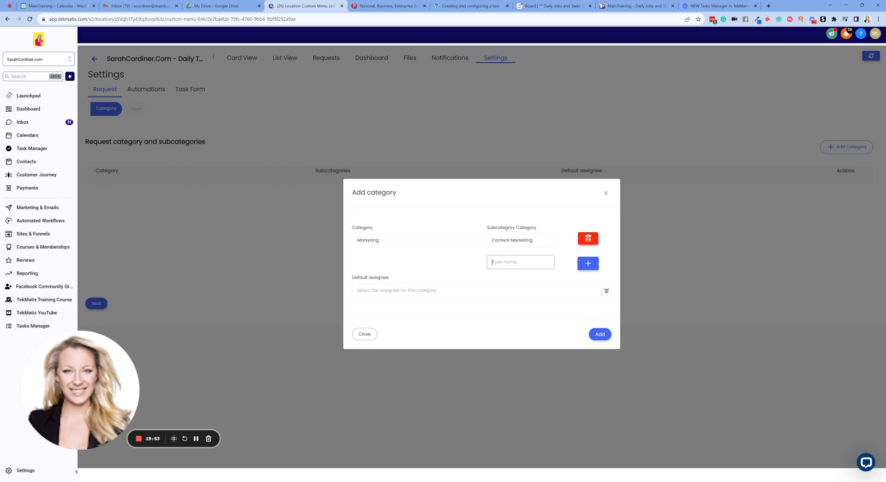
type("Social Media Contet")
left_click(599, 333)
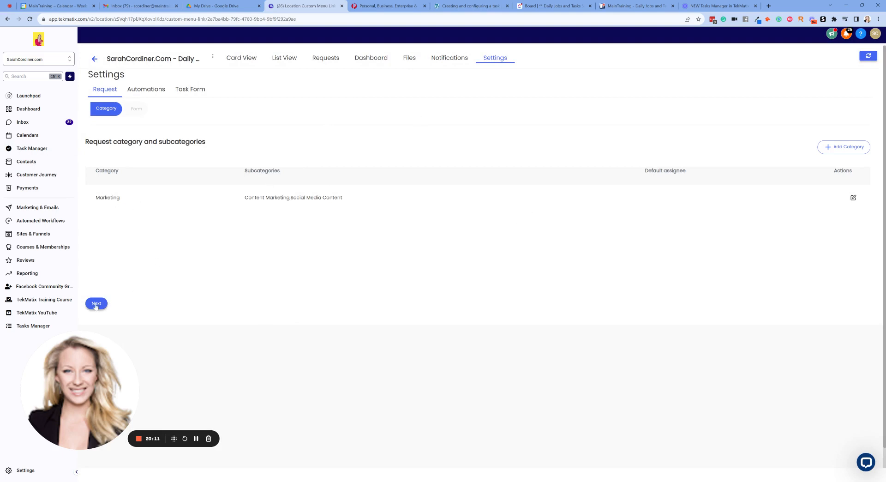
Start a new automation in the project settings with New Task as both its trigger and its name.
left_click(146, 91)
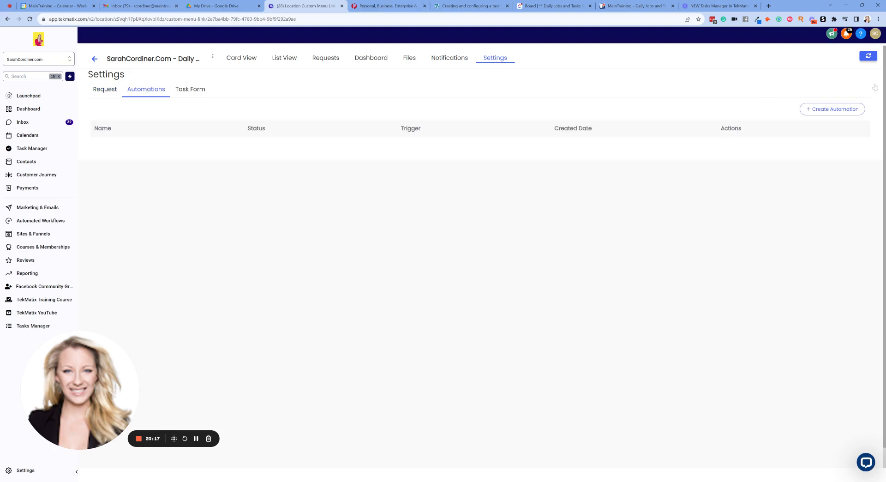
left_click(832, 109)
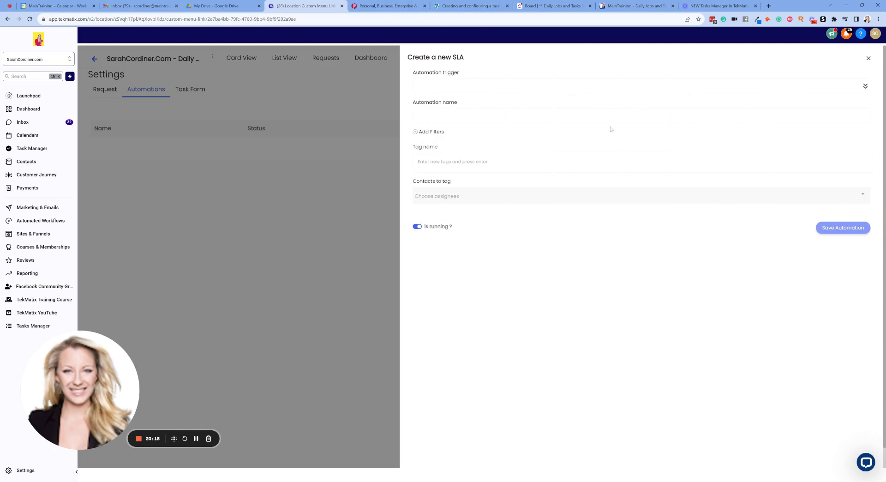
left_click(479, 91)
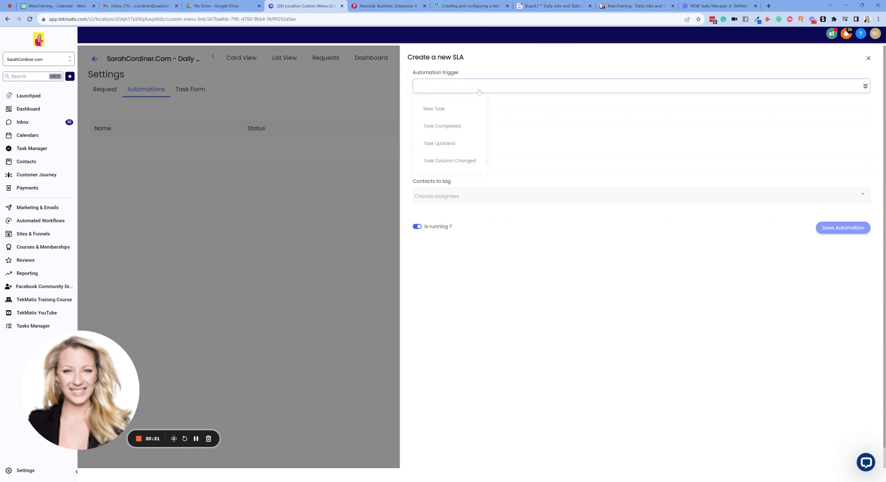
left_click(450, 109)
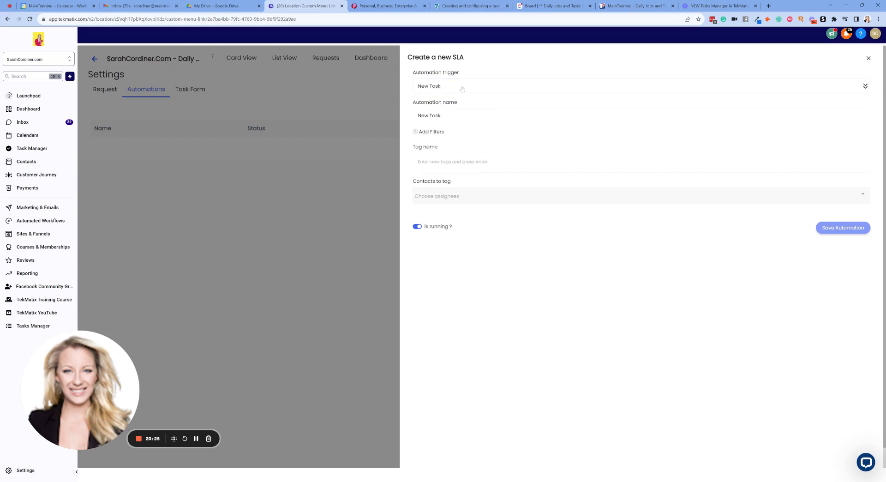
left_click(463, 116)
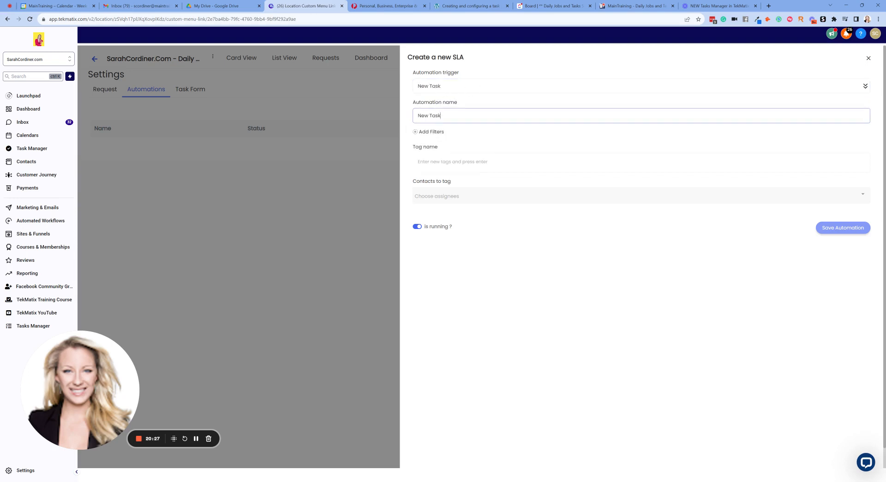
Add an Assignee filter to the automation with the operator "is" and the TekMatix team member as its value.
left_click(436, 134)
left_click(439, 146)
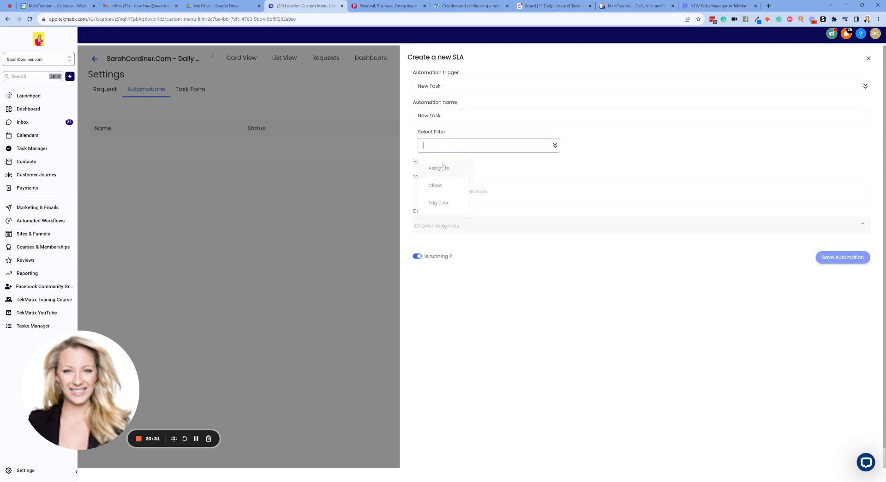
left_click(439, 168)
left_click(586, 134)
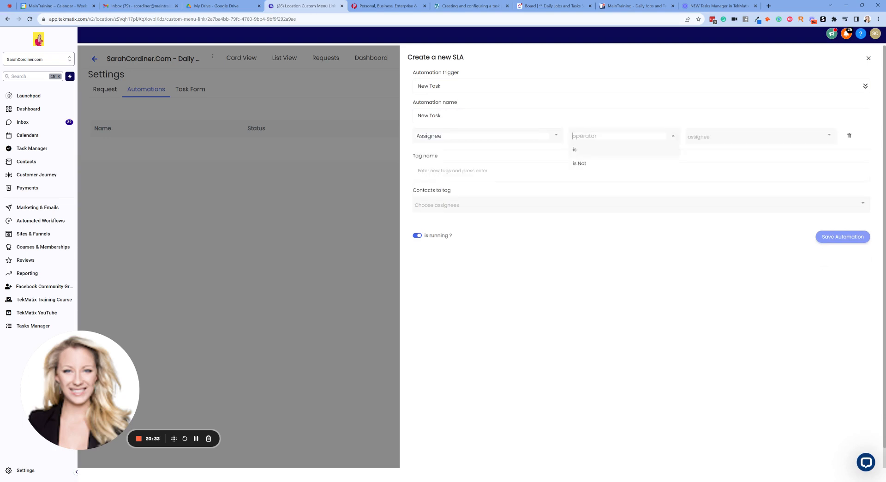
left_click(585, 152)
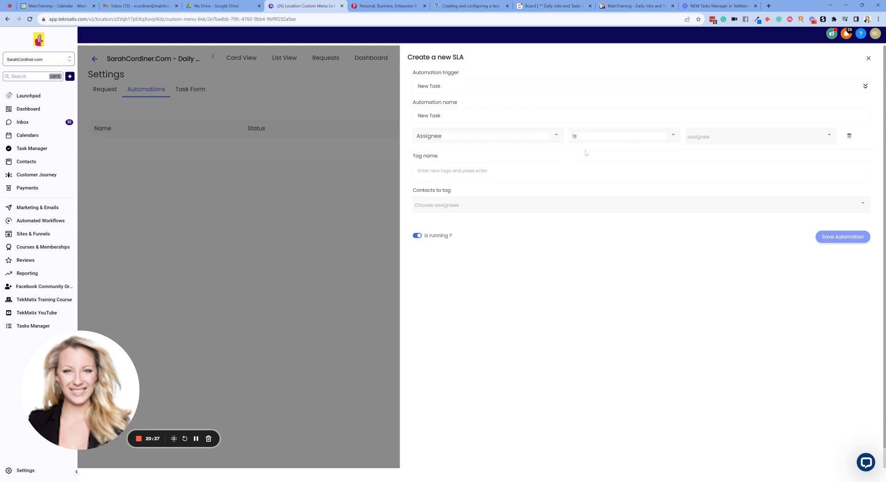
left_click(703, 142)
left_click(716, 179)
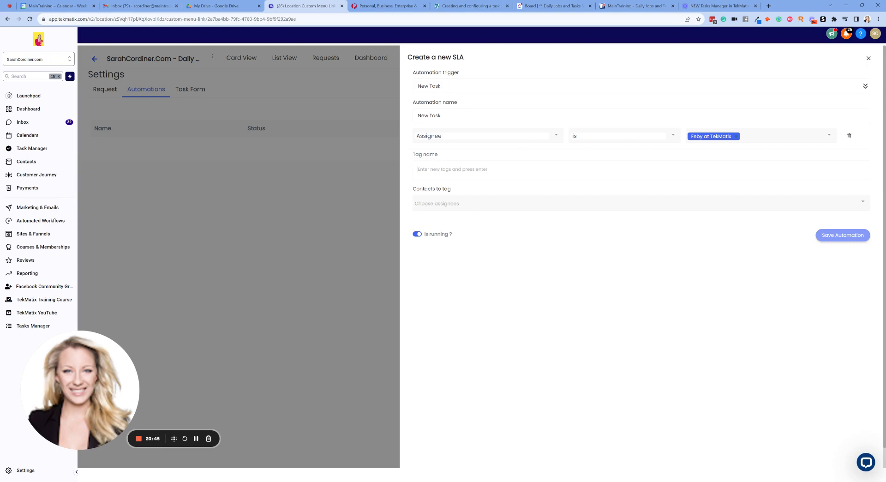
Check the choices for the automation's contacts to tag and discard the unsaved automation.
left_click(433, 203)
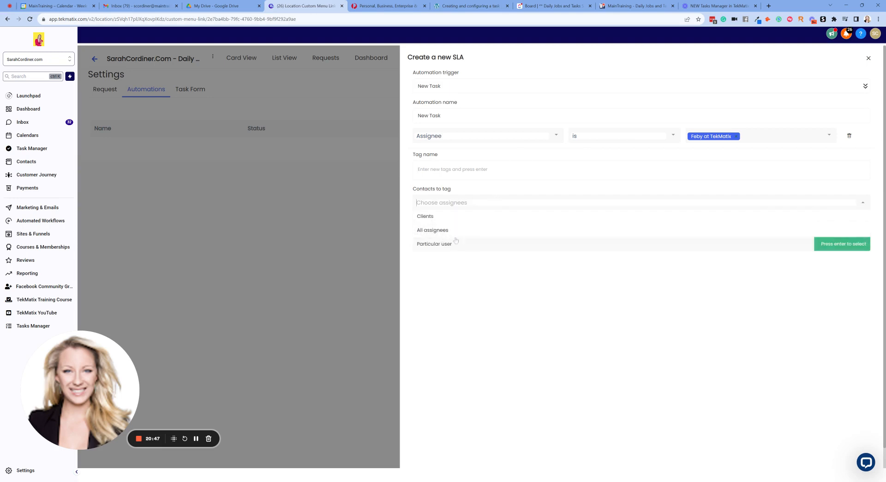
key("Up")
key("Up")
left_click(529, 188)
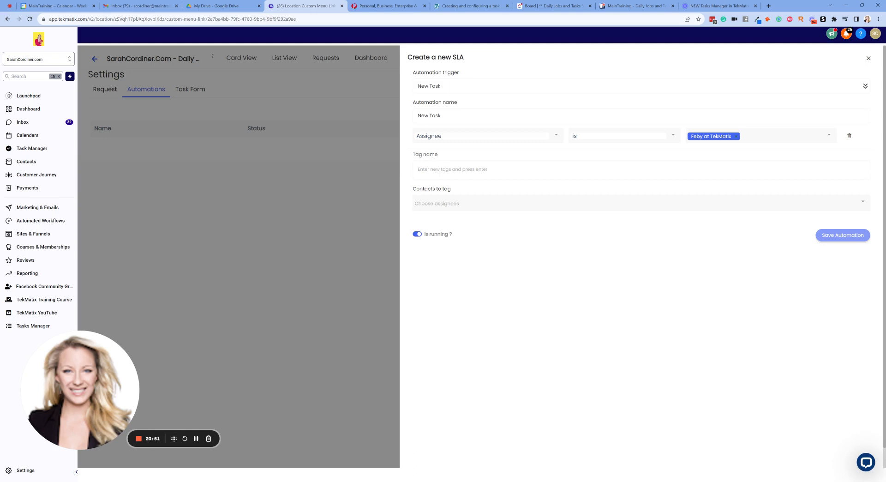
left_click(868, 58)
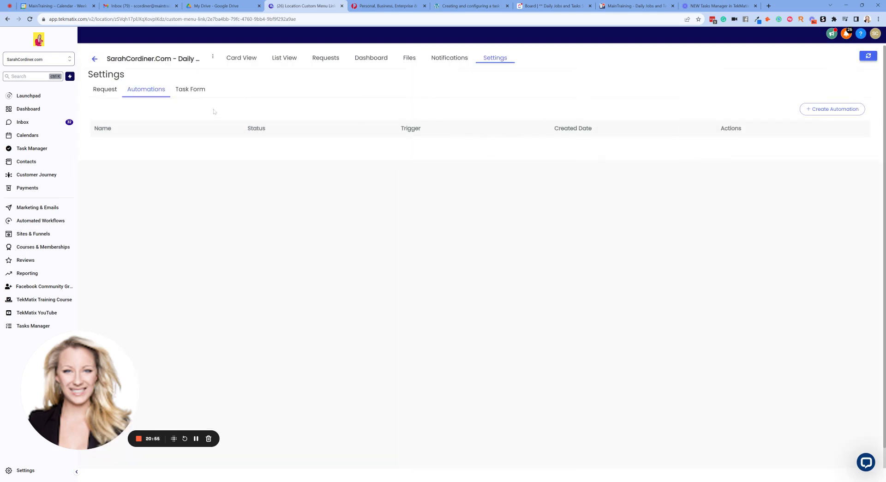
Start a new task form in the project settings and add a checkbox field to its preview.
left_click(191, 91)
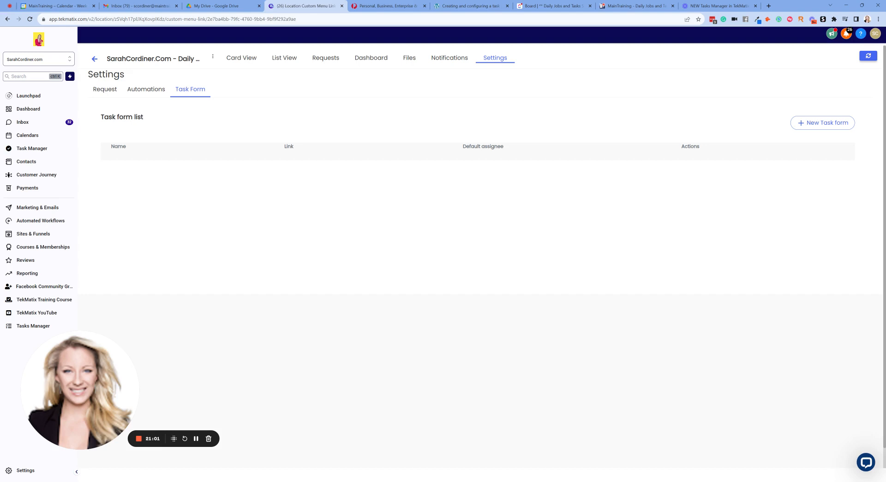
left_click(811, 122)
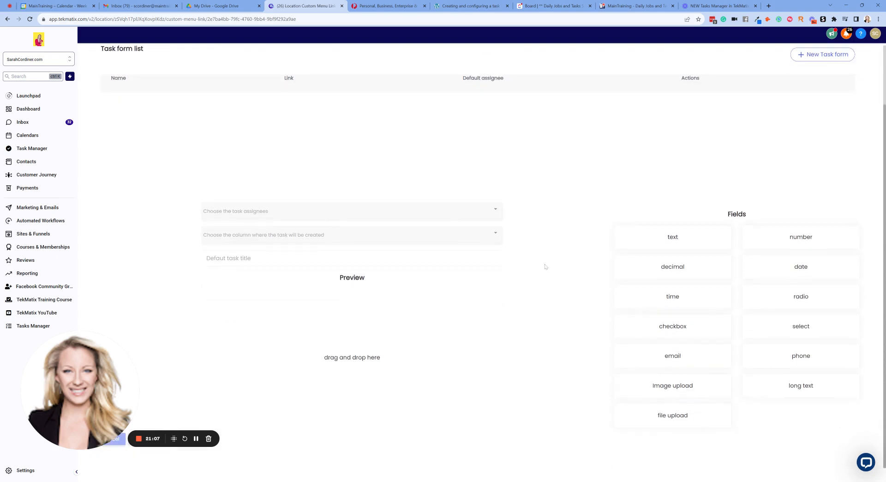
left_click(671, 328)
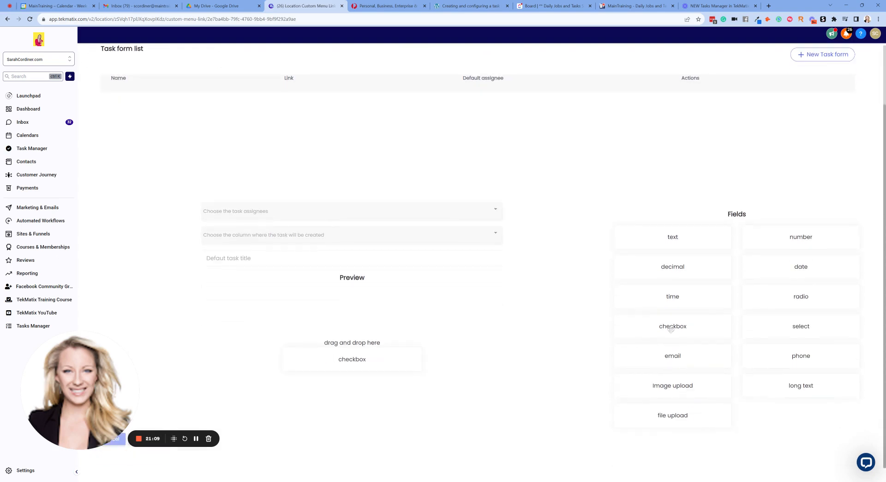
left_click_drag(671, 329, 346, 320)
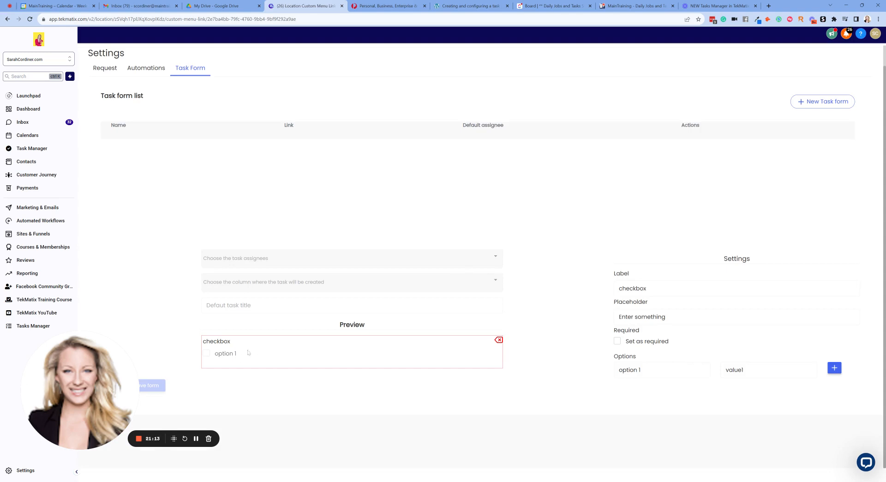
left_click_drag(78, 435, 60, 451)
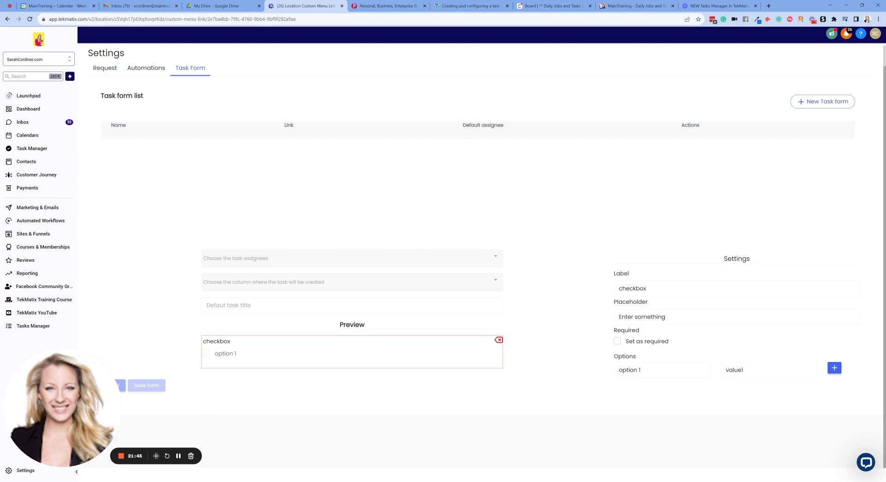
scroll(512, 129, "up", 2)
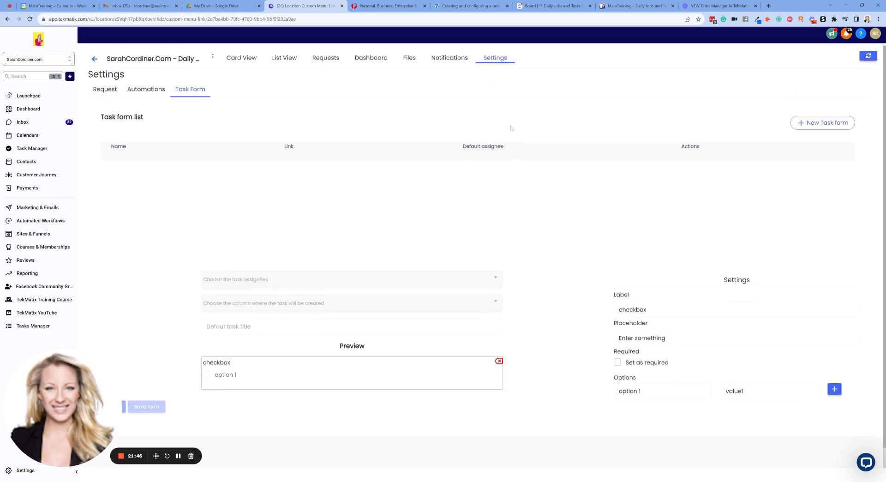
Examine the new-task options in the Daily Tasks column of the card view and cancel the entry.
left_click(239, 60)
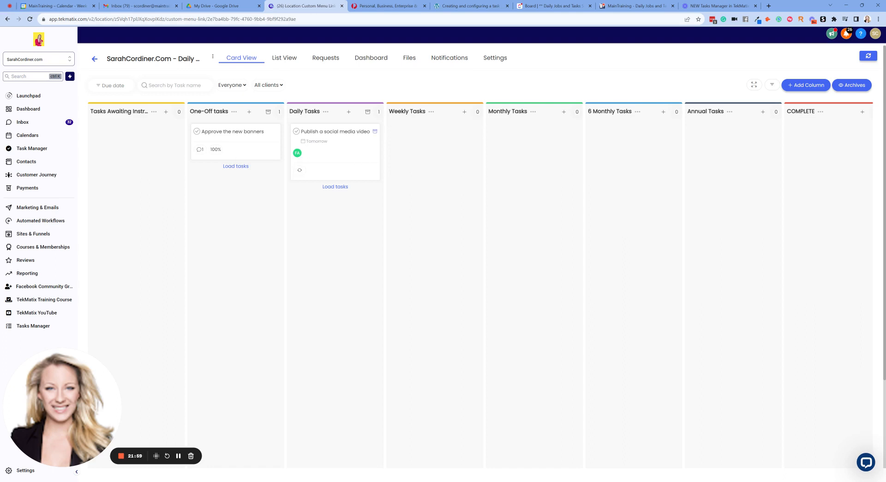
left_click(348, 111)
scroll(344, 184, "up", 1)
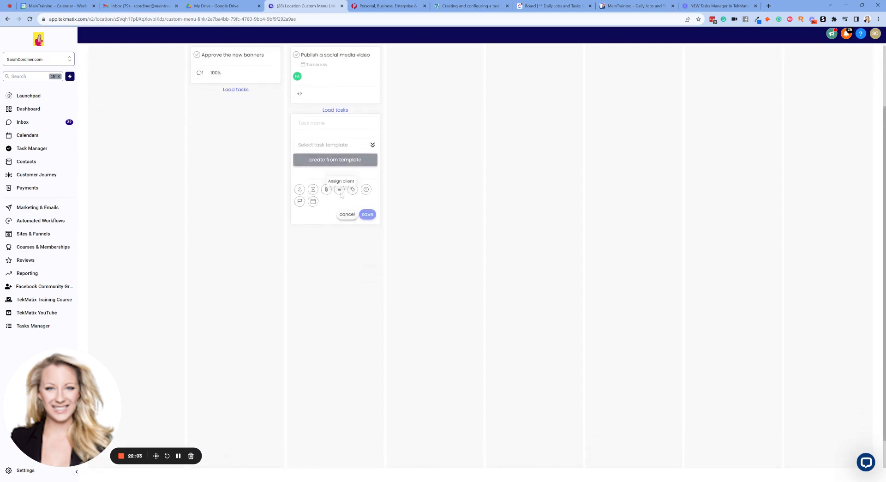
left_click(347, 214)
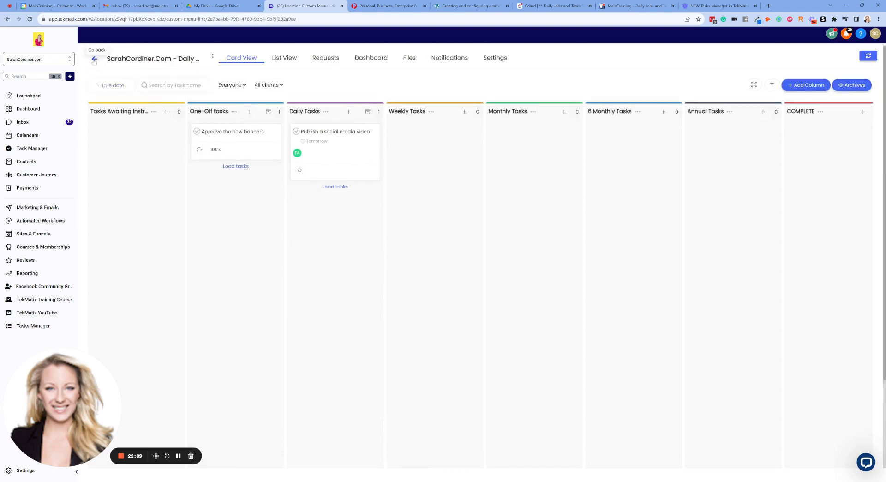
Return to the project list and start a project named "Online Course - Candle Making" with the description "Candle making course outline".
left_click(204, 134)
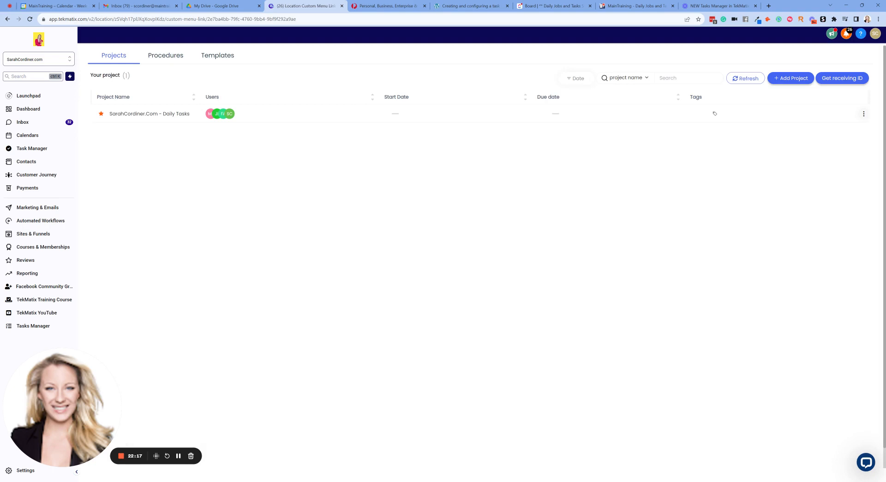
left_click(794, 79)
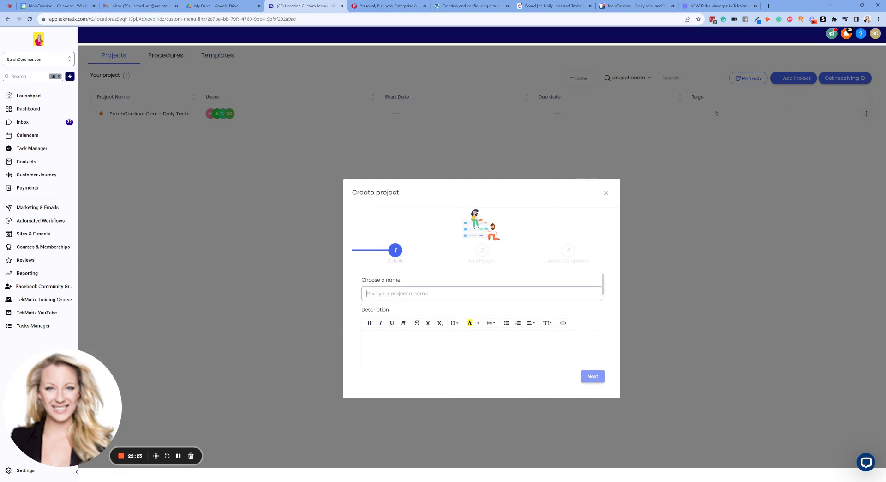
type("Online Course - Candle Making")
left_click(466, 360)
type("Condle making course")
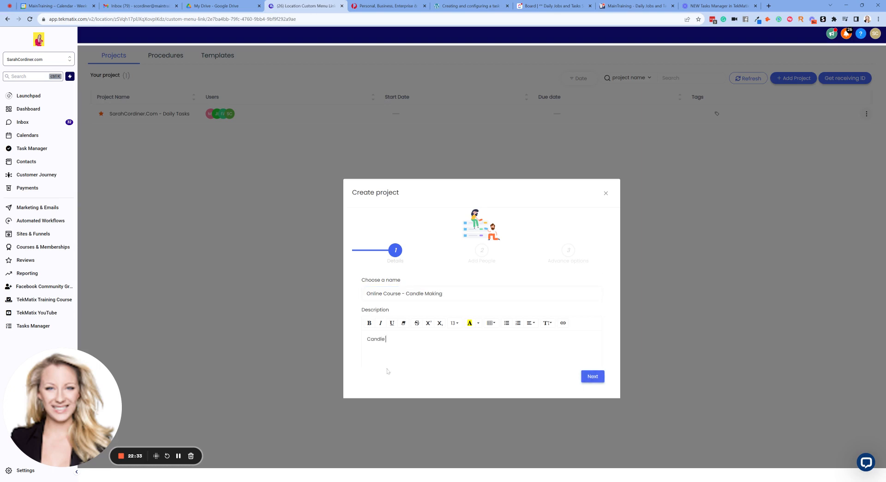
type(" outline")
left_click(591, 376)
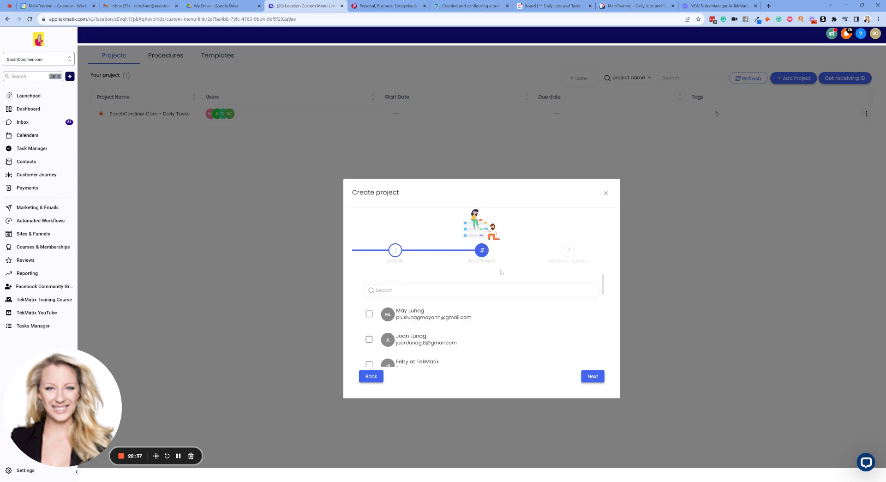
Add the TekMatix team member to the new project and finish creating it without tags or imported tasks.
scroll(399, 336, "down", 2)
scroll(414, 321, "up", 2)
scroll(415, 332, "down", 1)
left_click(368, 349)
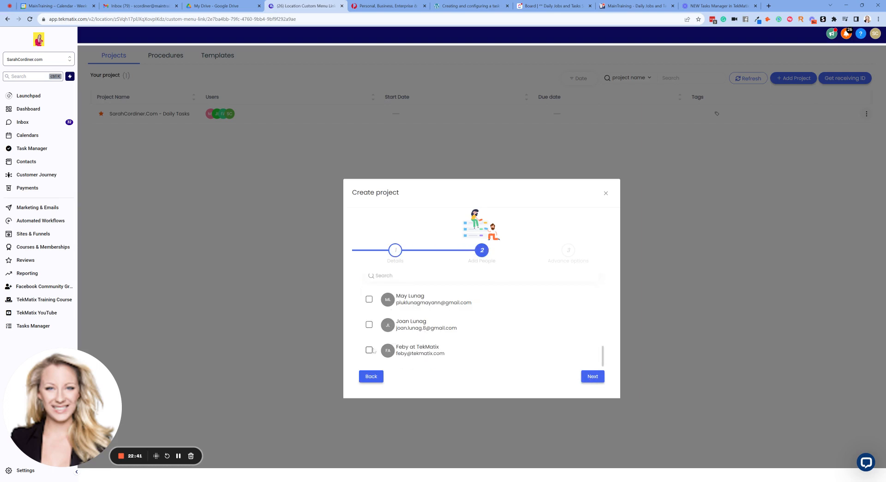
scroll(399, 355, "down", 1)
left_click(588, 377)
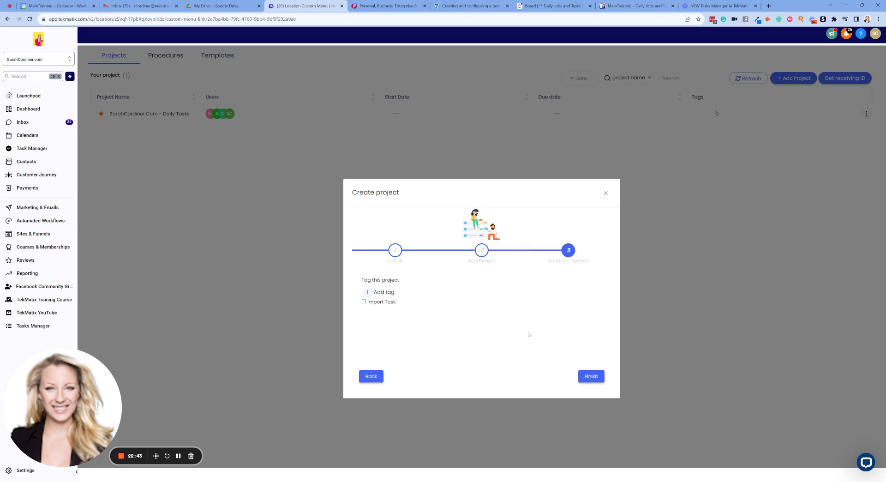
left_click(595, 377)
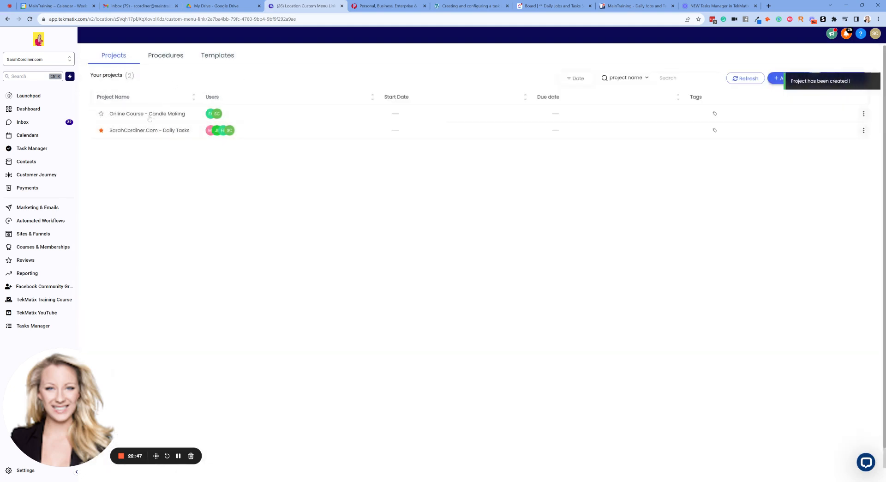
Open the Online Course - Candle Making project and add a column named "Introduction" in the default blue.
left_click(149, 118)
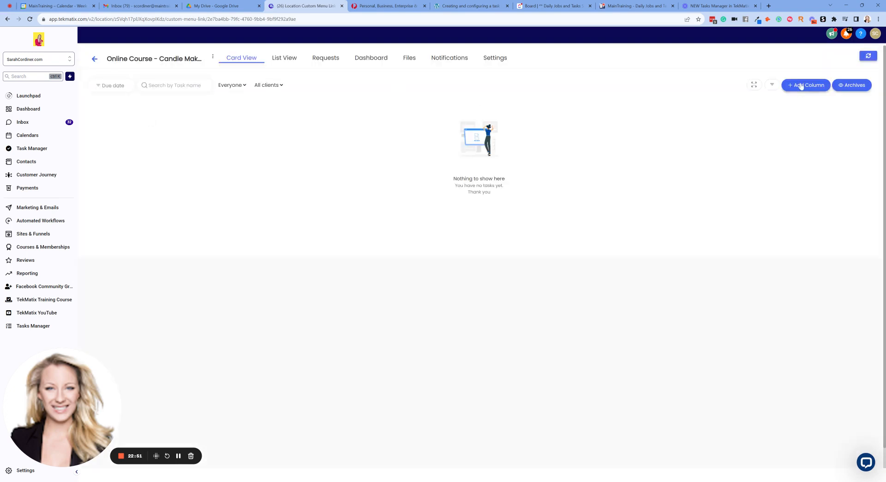
left_click(796, 86)
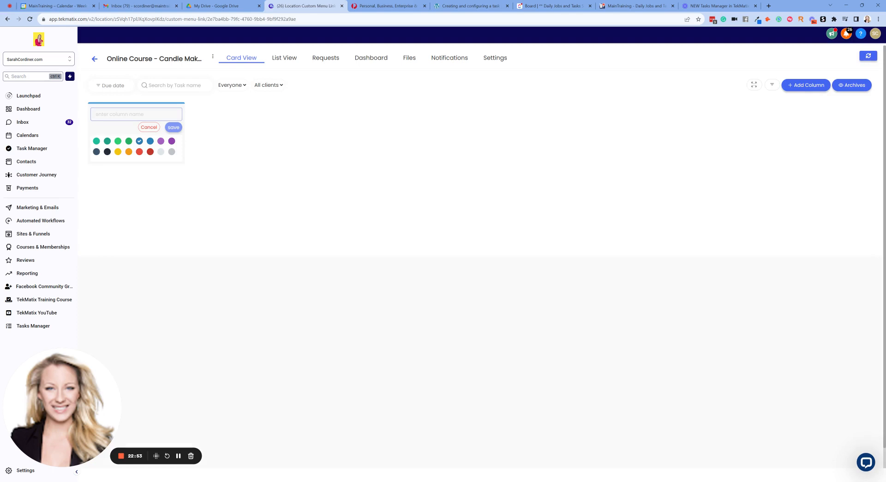
type("Introduction")
left_click(173, 126)
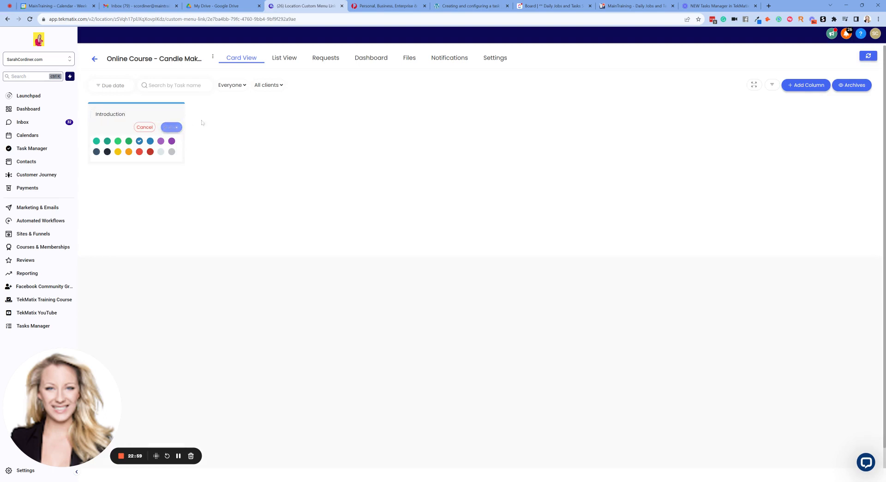
Add two more columns to the candle making project, named "Module 1" and "Module 2".
type("Mod")
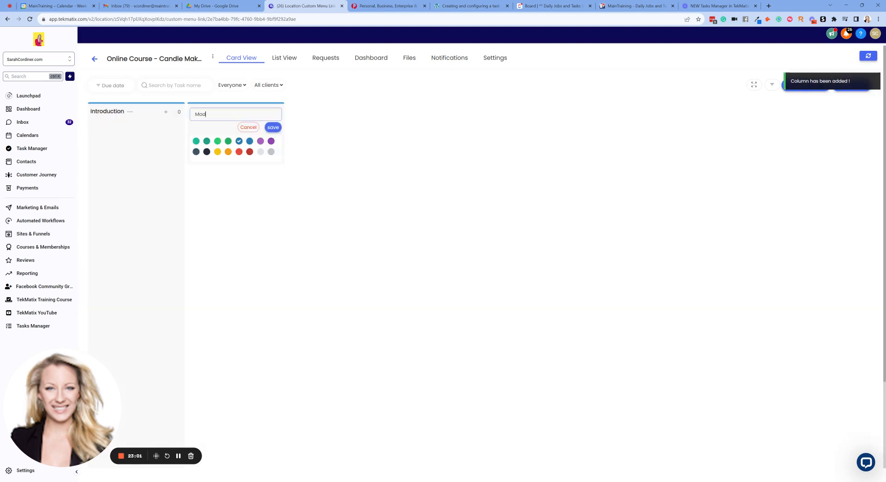
type("ule 1")
key("Return")
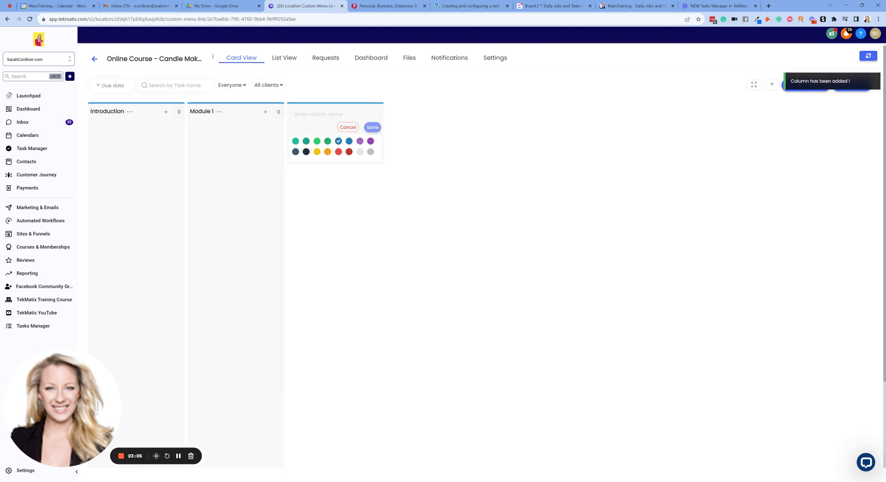
type("Module 2")
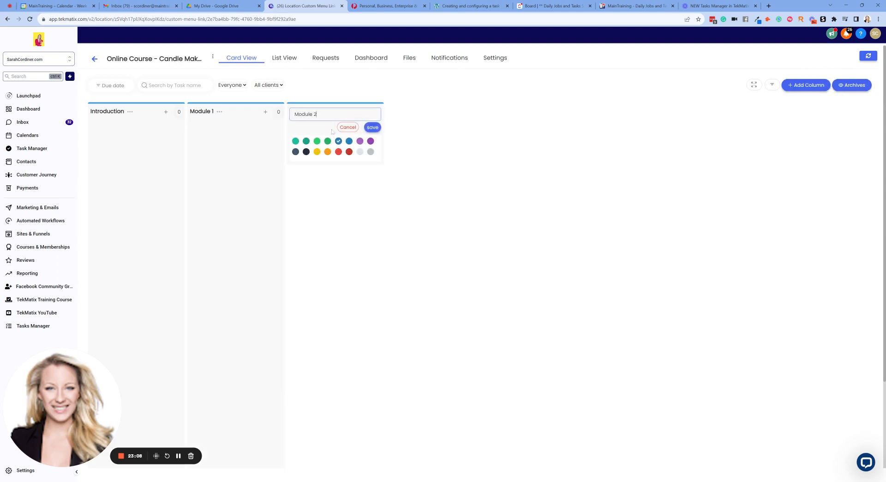
left_click(372, 128)
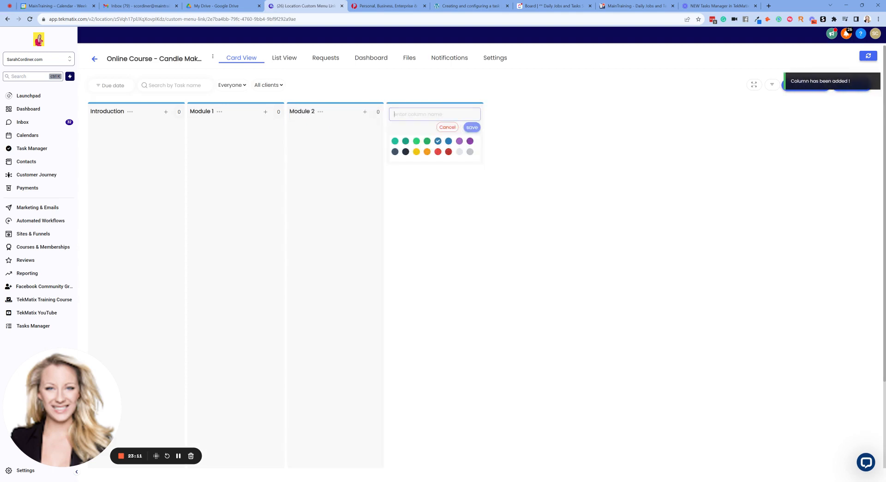
Add a column named "Module 3" to the candle making project and open the entry for another column.
type("Module 2")
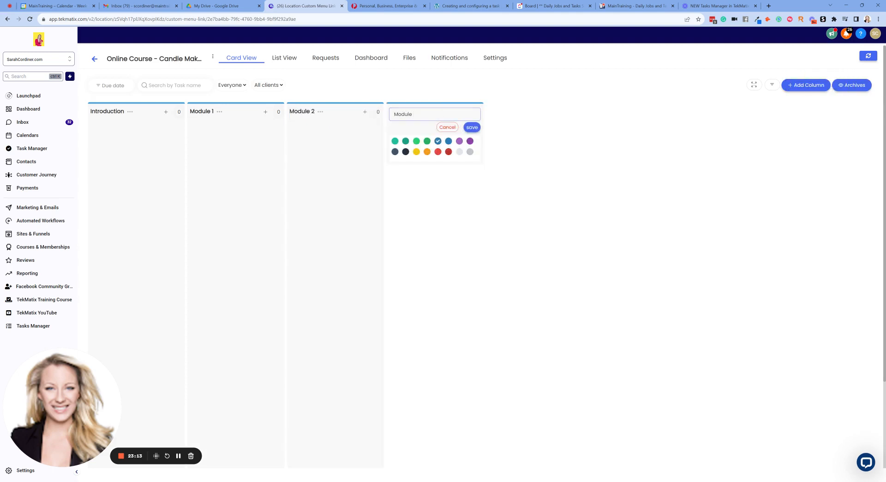
left_click(467, 127)
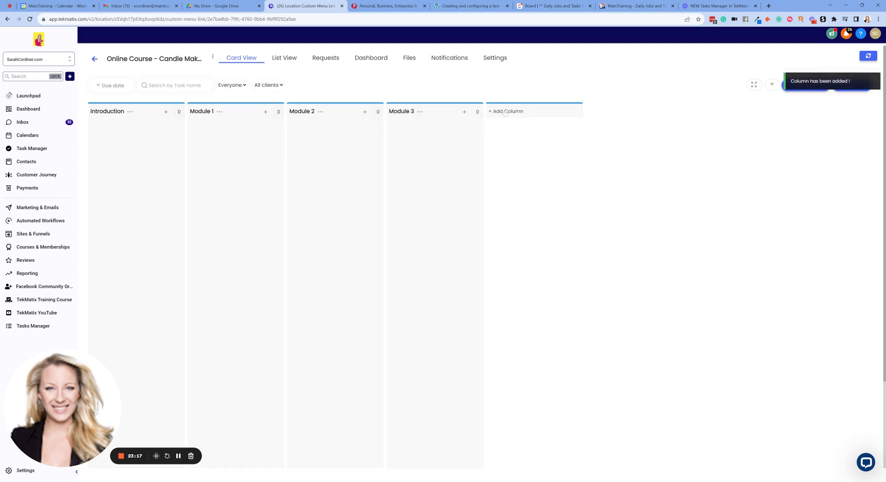
left_click(505, 112)
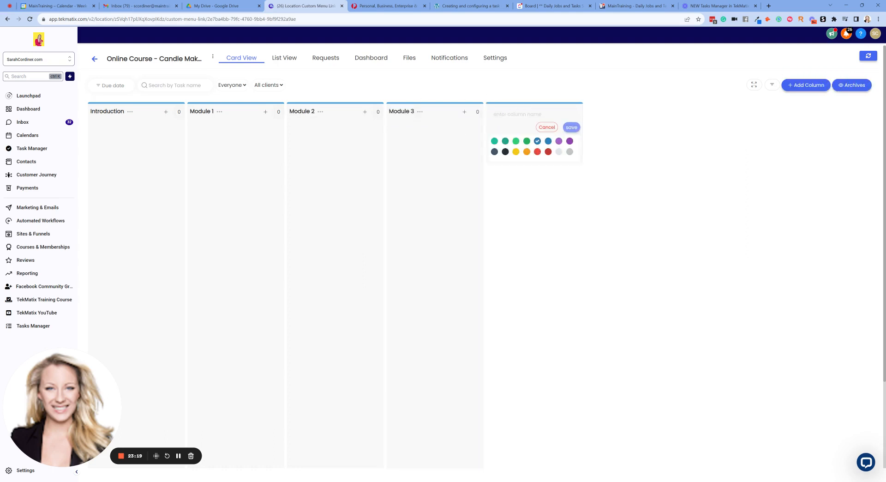
Add a task named "what wax to buy?" to the Module 1 column.
left_click(266, 112)
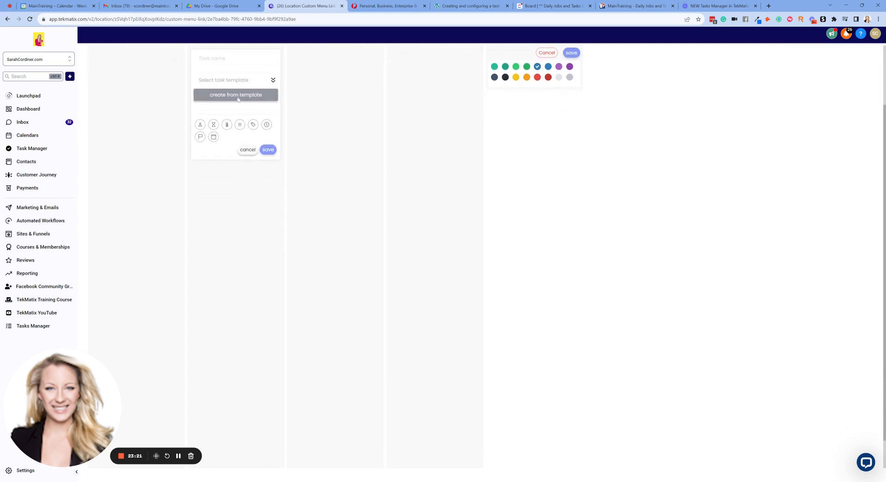
left_click(226, 133)
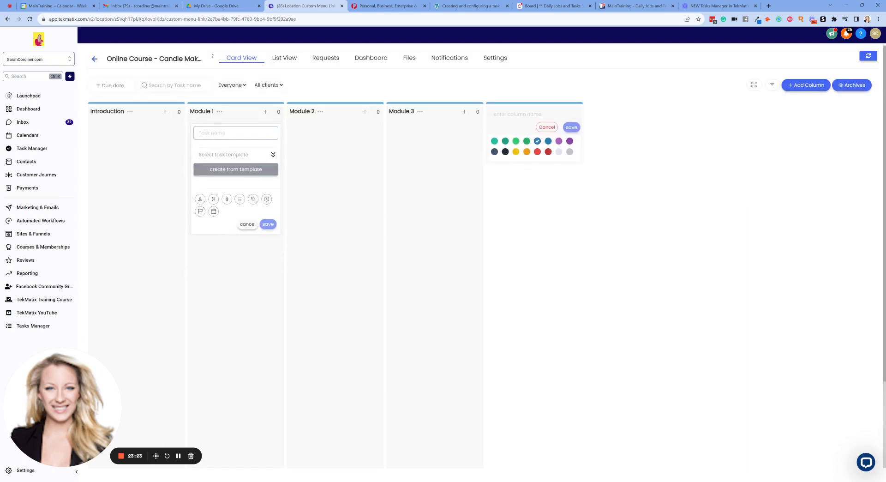
type("what wax to buy")
left_click(268, 223)
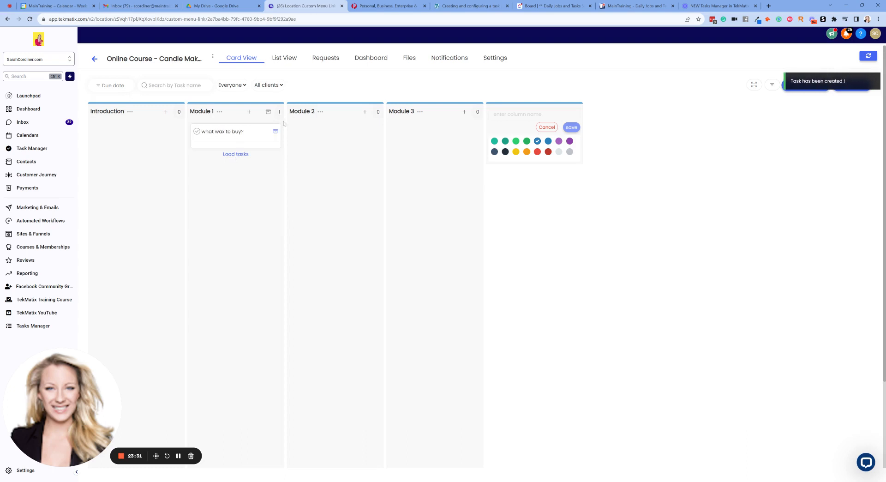
Start a second task in the Module 1 column, leaving its name ready for entry.
left_click(250, 112)
scroll(240, 98, "up", 3)
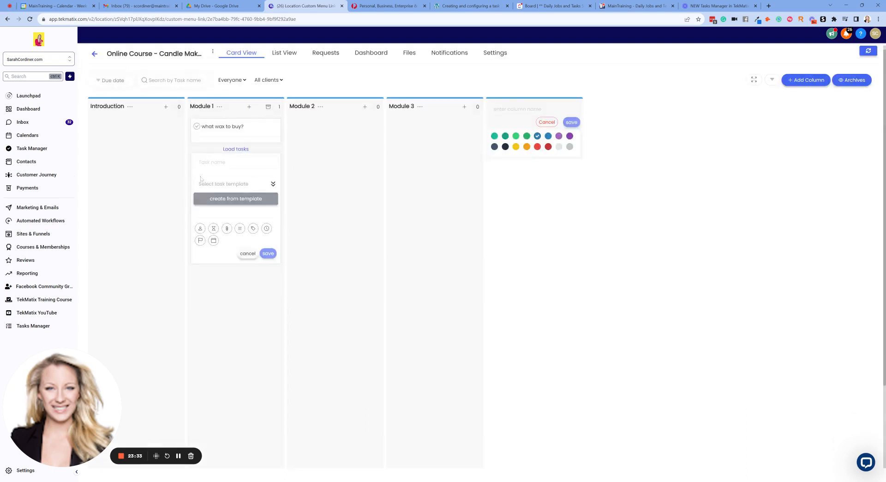
left_click(236, 162)
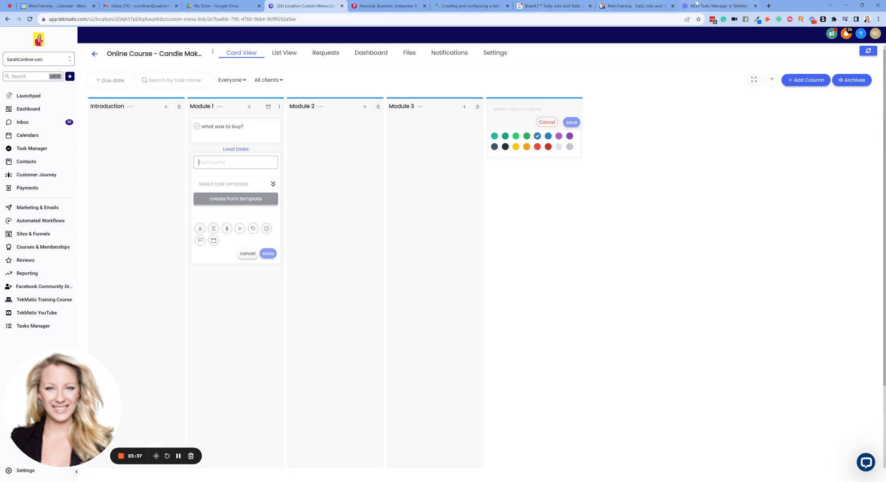
Open ChatGPT at chat.openai.com in a new browser tab.
left_click(768, 5)
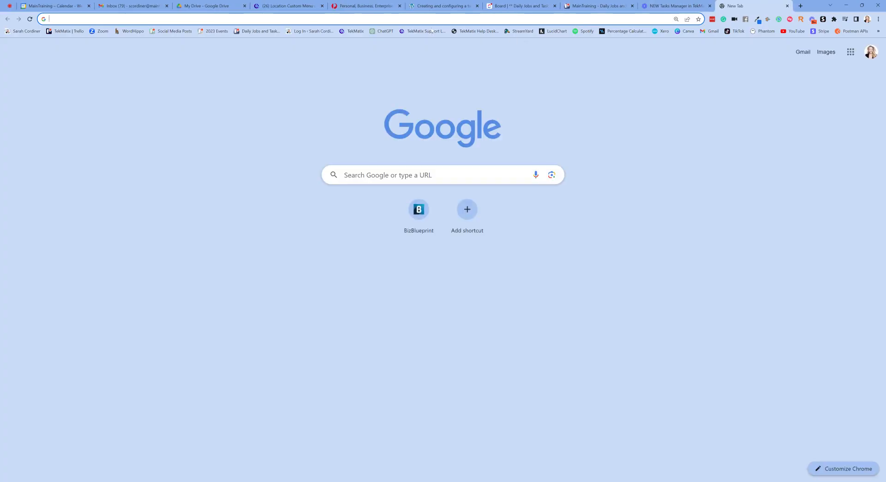
type("chat.openai.com")
key("Return")
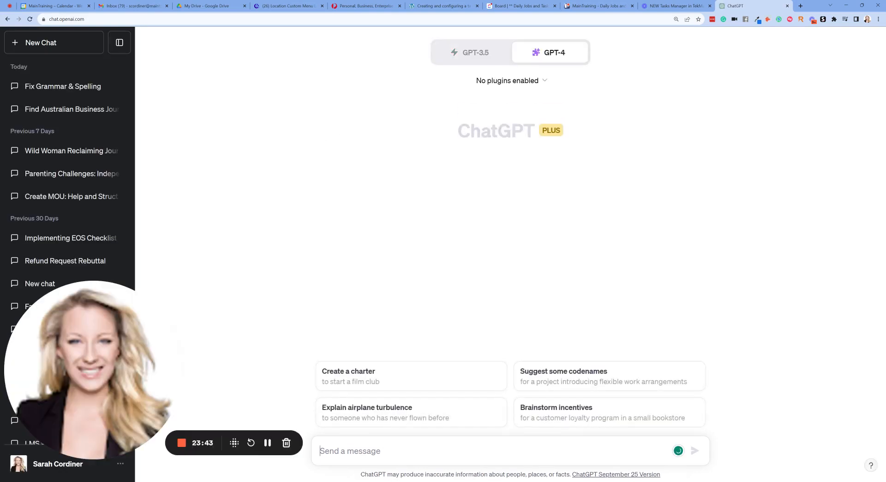
Ask ChatGPT "i have a 3 module candle making course - please provide lesson title ideas in the format of questions".
type("i are a")
key("BackSpace")
key("BackSpace")
key("BackSpace")
key("BackSpace")
key("BackSpace")
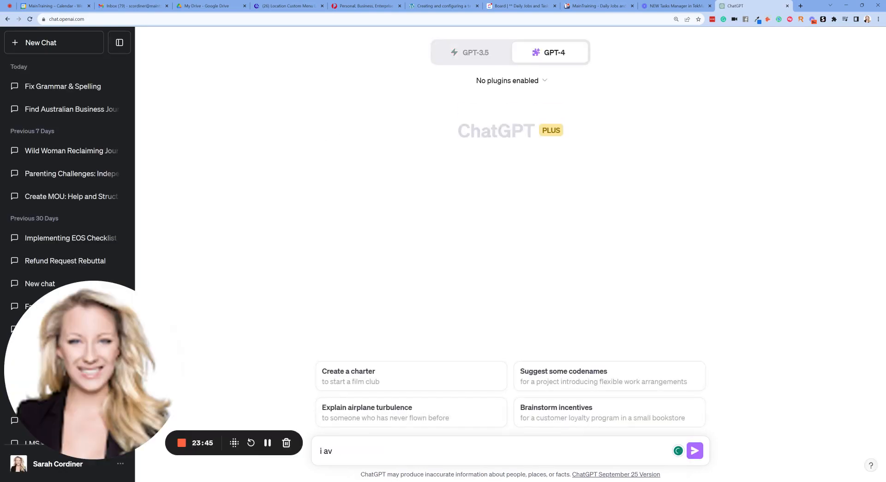
type("have a 3 od")
key("BackSpace")
key("BackSpace")
type("module candle making ")
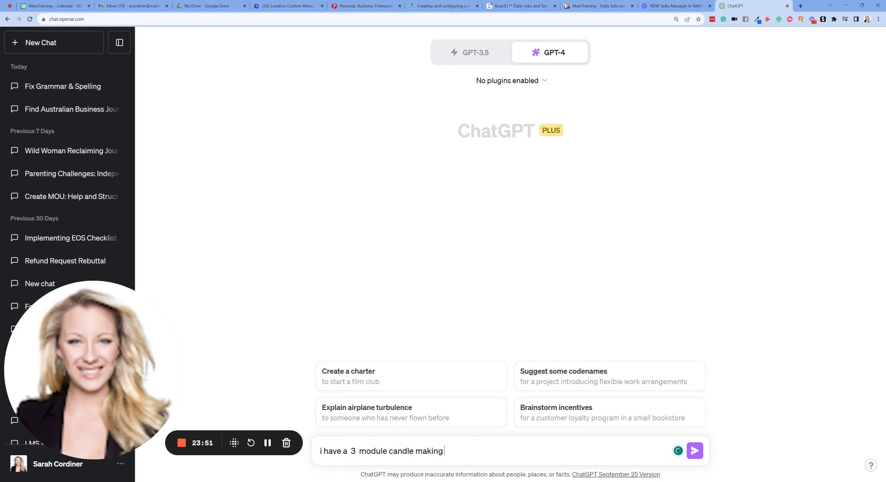
type("course - please provide lesson title")
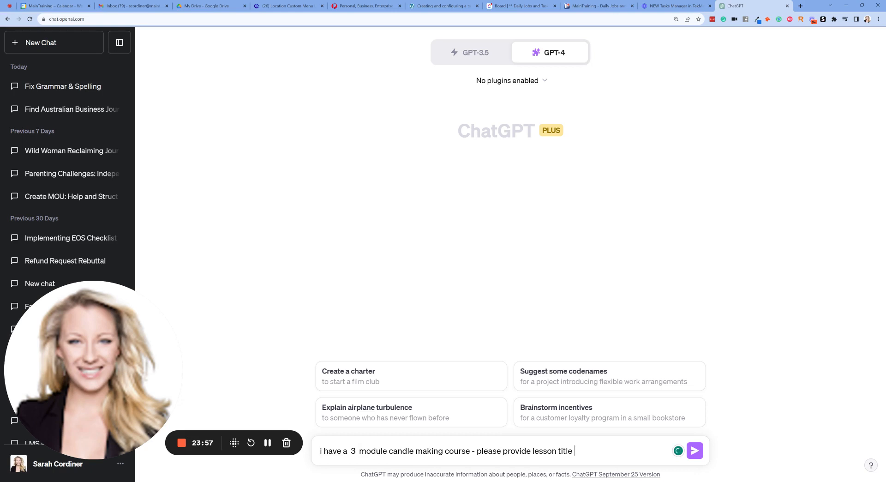
type(" ideas in the format of questions")
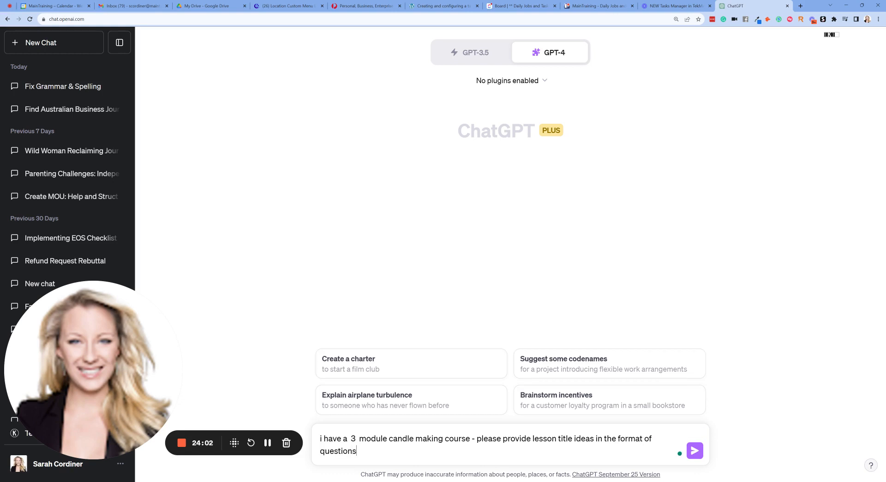
key("Return")
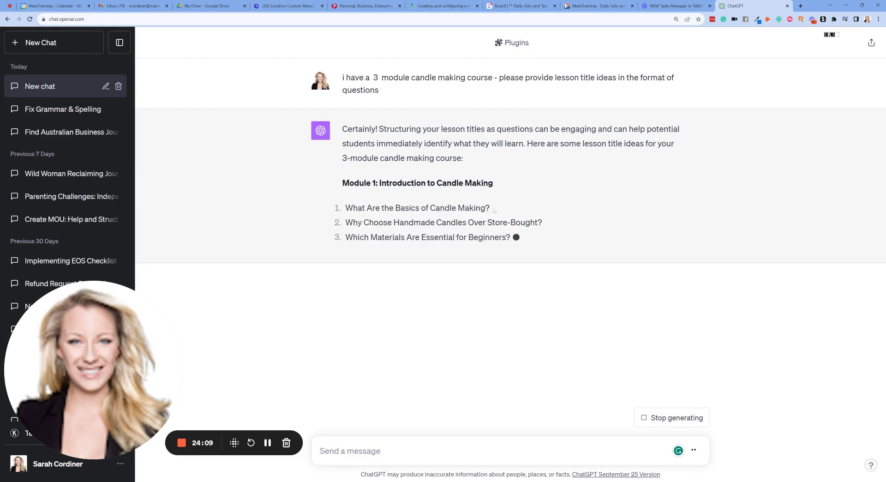
Copy "What Are the Basics of Candle Making?" from ChatGPT and save it as the new Module 1 task in TekMatix.
left_click_drag(489, 208, 346, 207)
key("ctrl+c")
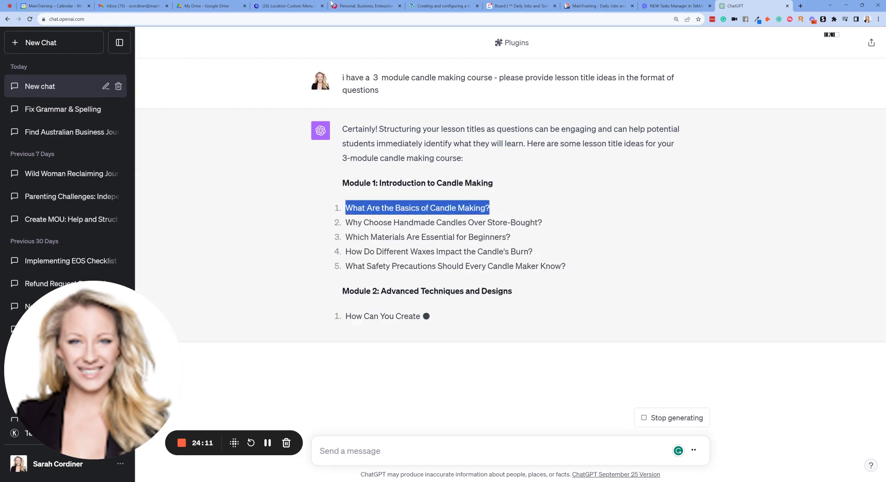
left_click(266, 7)
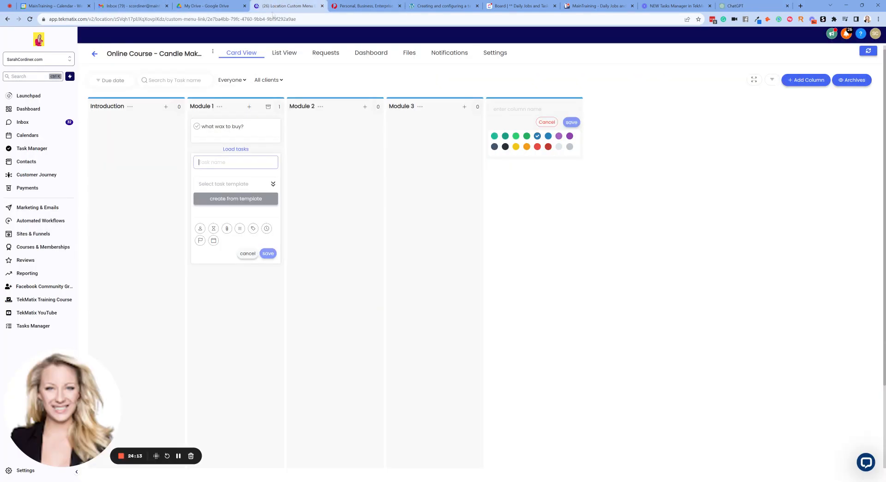
key("ctrl+v")
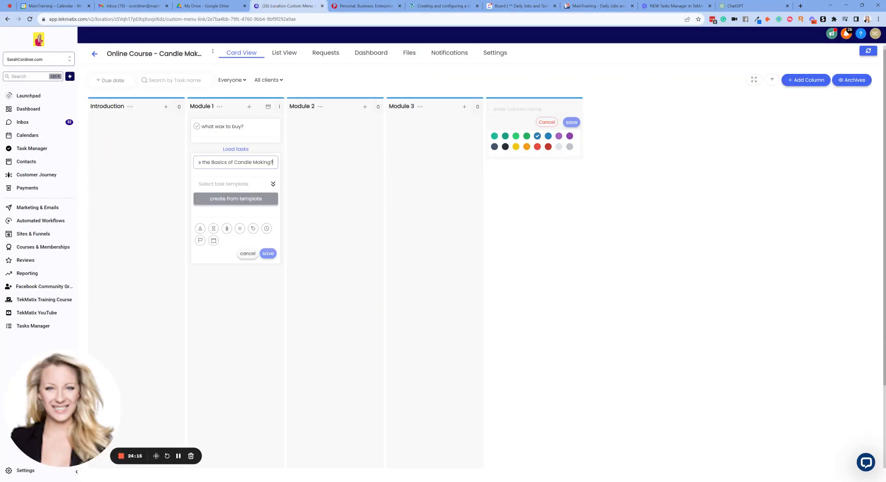
left_click(268, 254)
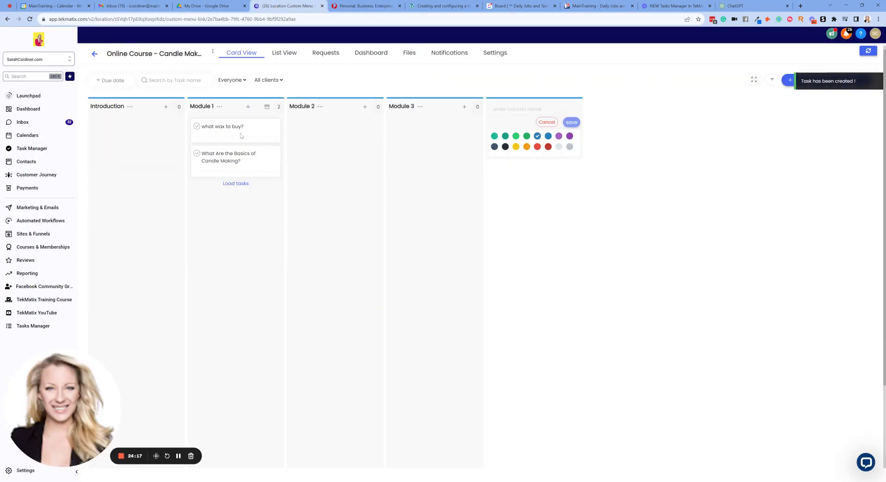
Copy "What Safety Precautions Should Every Candle Maker Know?" from ChatGPT and add it as a Module 1 task in TekMatix.
left_click(738, 5)
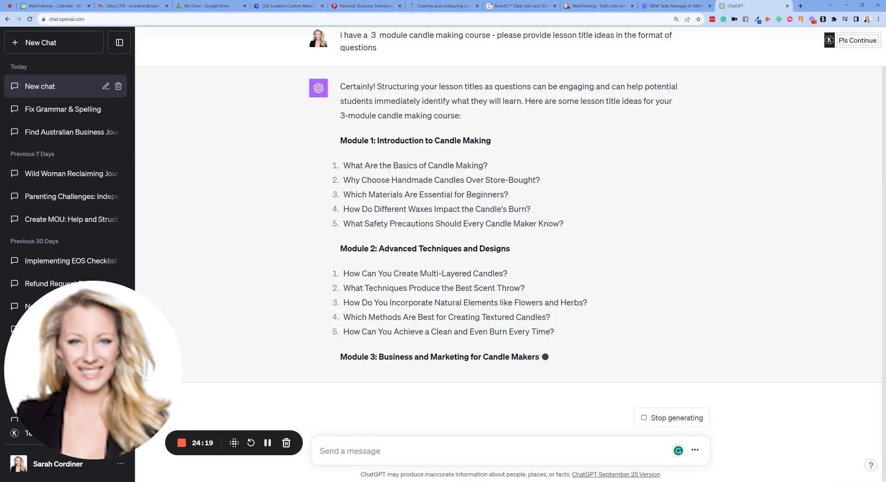
left_click_drag(476, 169, 344, 169)
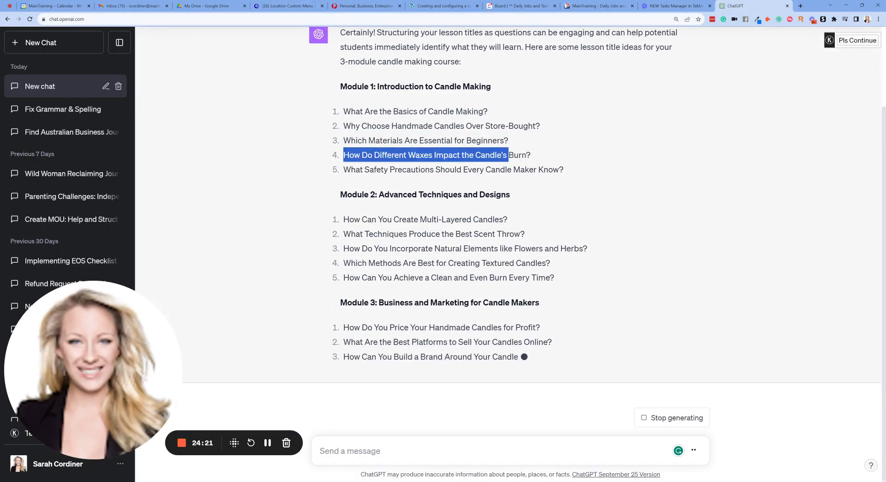
left_click(584, 156)
left_click_drag(584, 156, 332, 101)
left_click(275, 6)
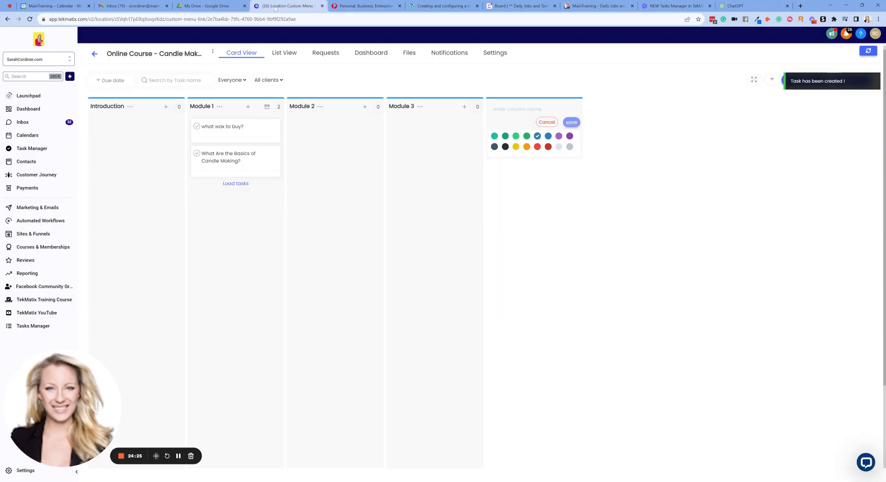
left_click(224, 184)
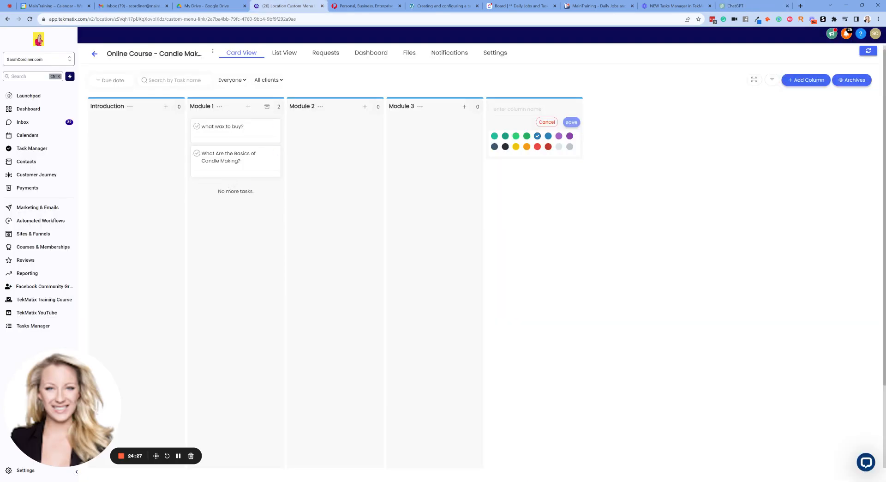
left_click(248, 107)
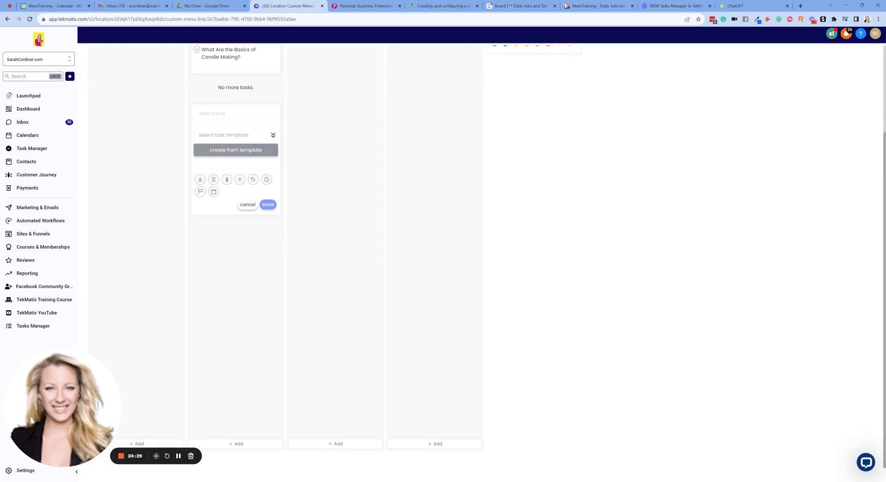
left_click(235, 114)
key("ctrl+v")
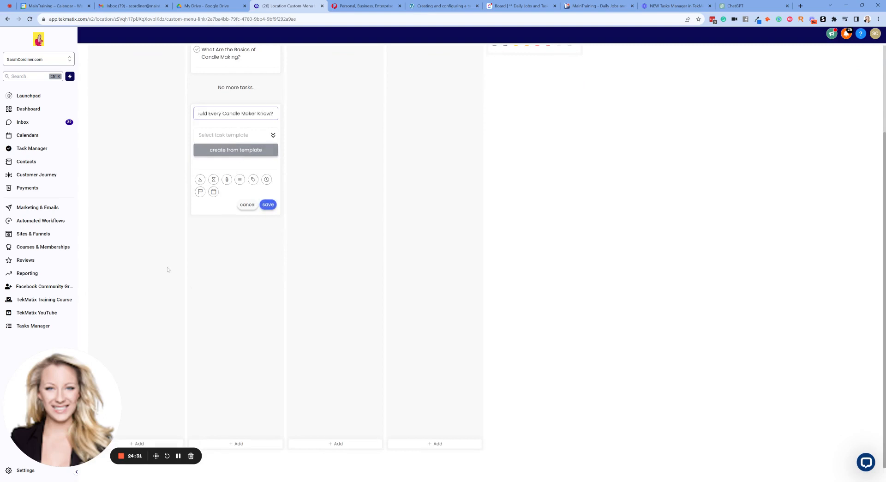
left_click(268, 204)
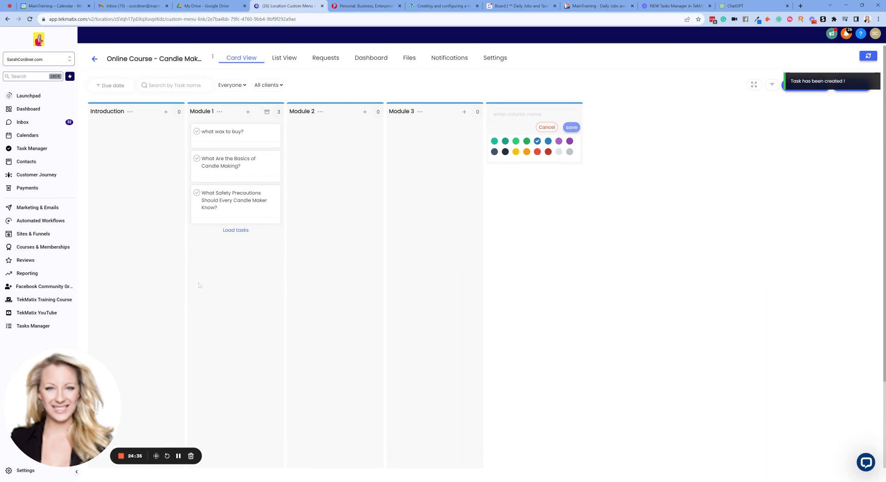
Move the safety precautions task to Module 2 and the candle making basics task to Module 3.
left_click_drag(232, 202, 330, 180)
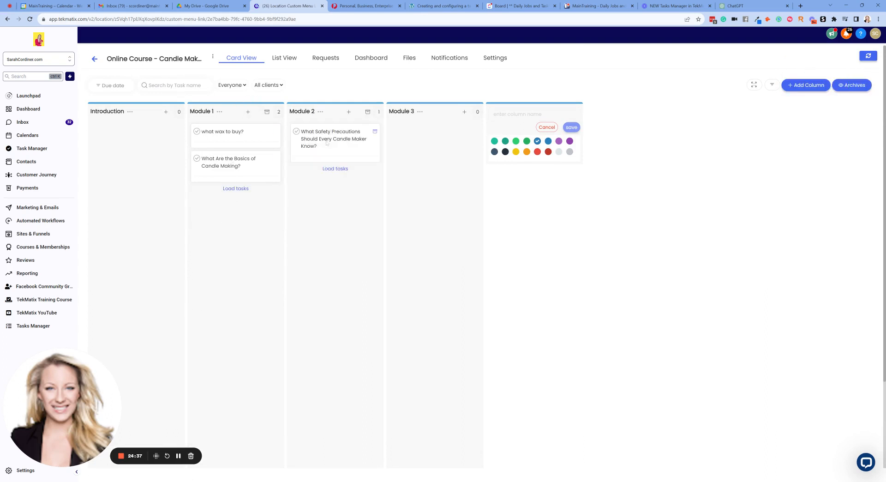
left_click_drag(217, 161, 380, 130)
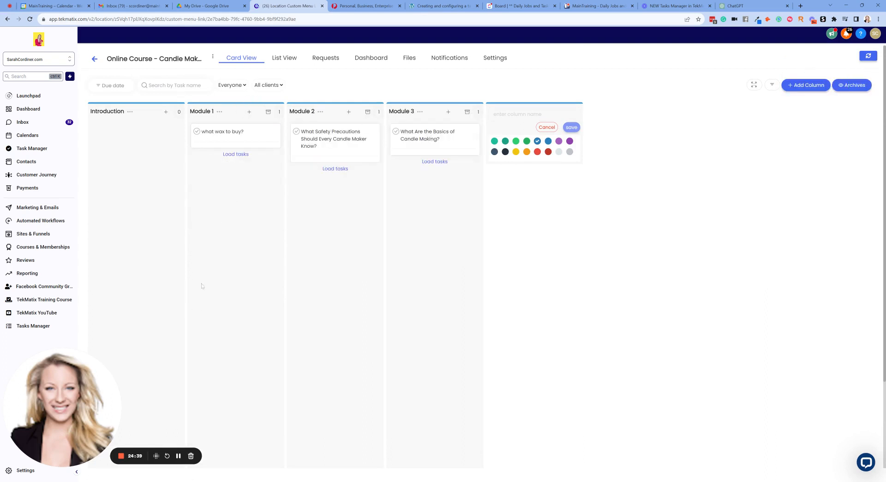
Copy "How Can You Build a Brand Around Your Candle Business?" from ChatGPT and add it as a Module 1 task in TekMatix.
left_click(751, 6)
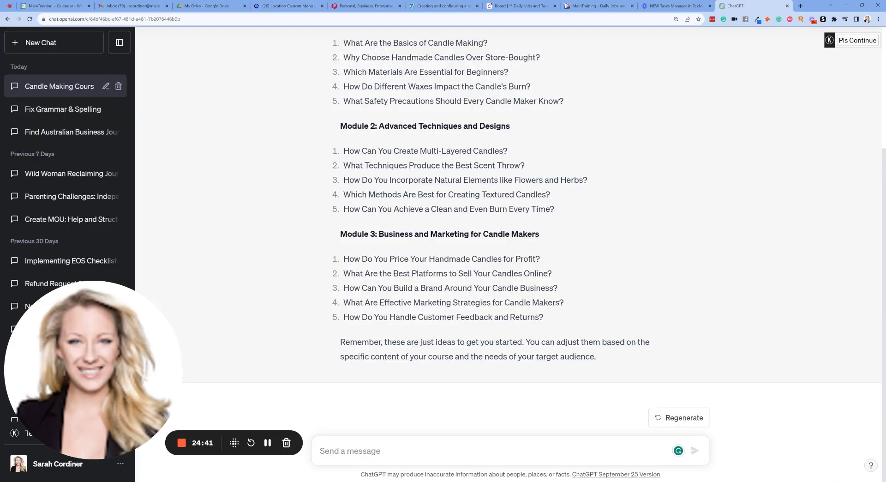
left_click_drag(557, 292, 344, 287)
key("ctrl+c")
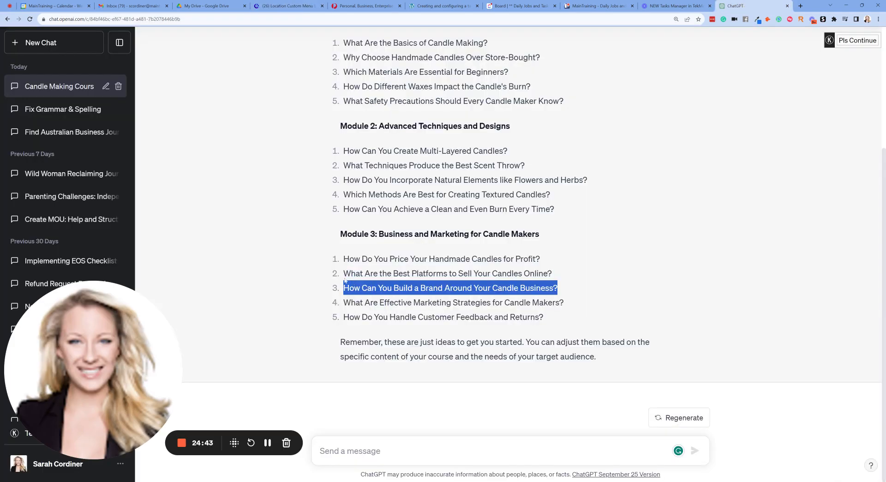
left_click(277, 6)
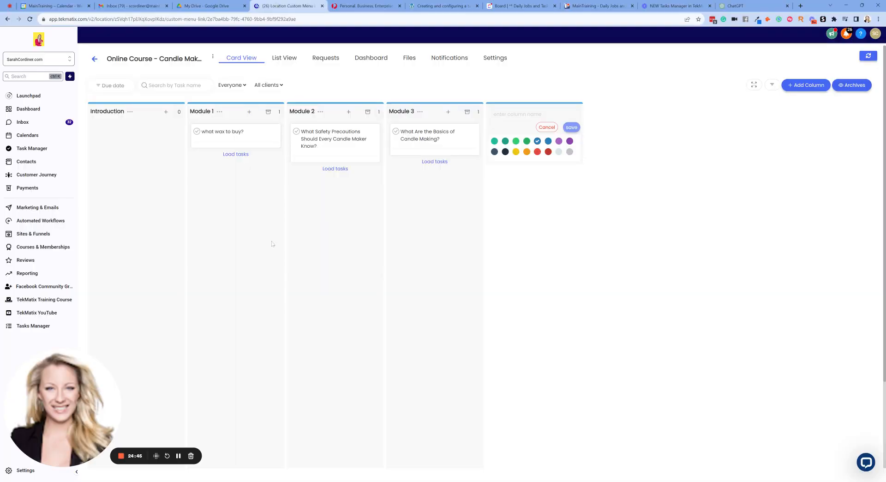
left_click(249, 111)
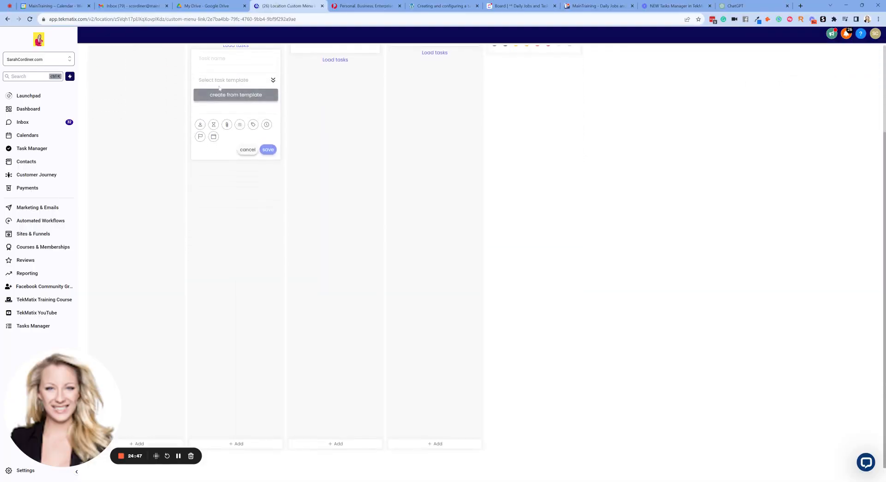
key("ctrl+v")
left_click(268, 149)
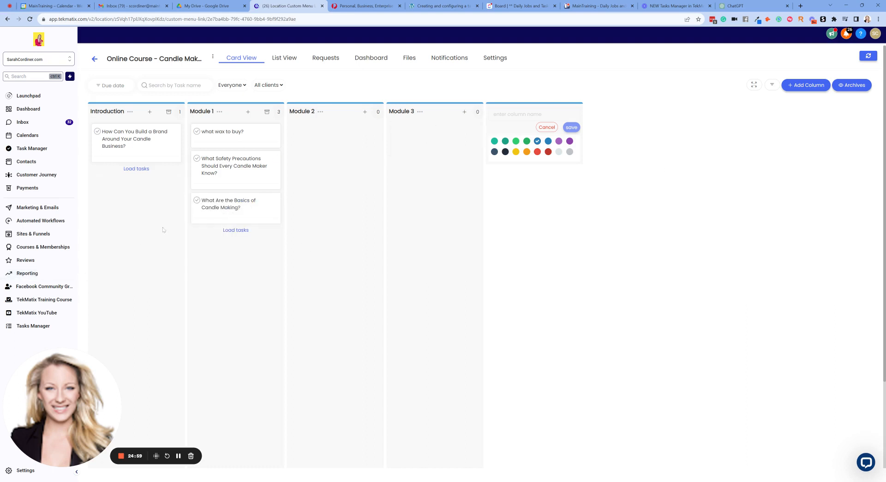
Try to add a green "Filmed" tag to the "what wax to buy?" task in Module 1 and save the task.
left_click(227, 133)
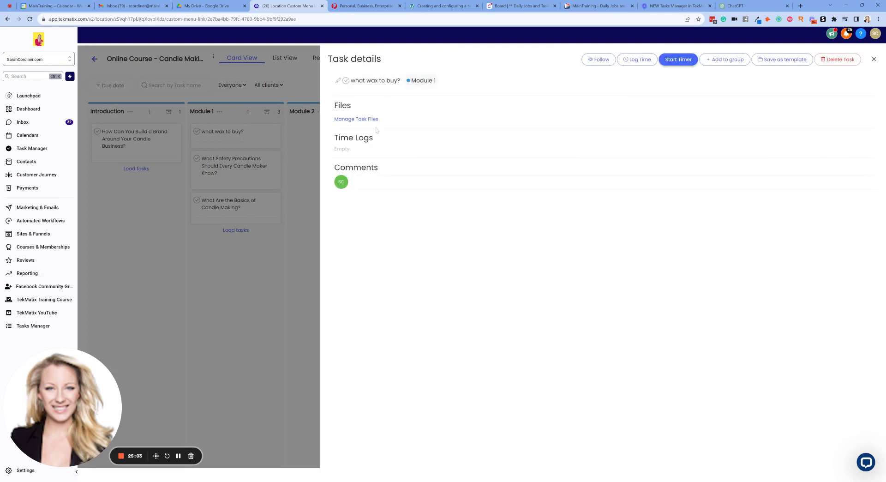
left_click(373, 82)
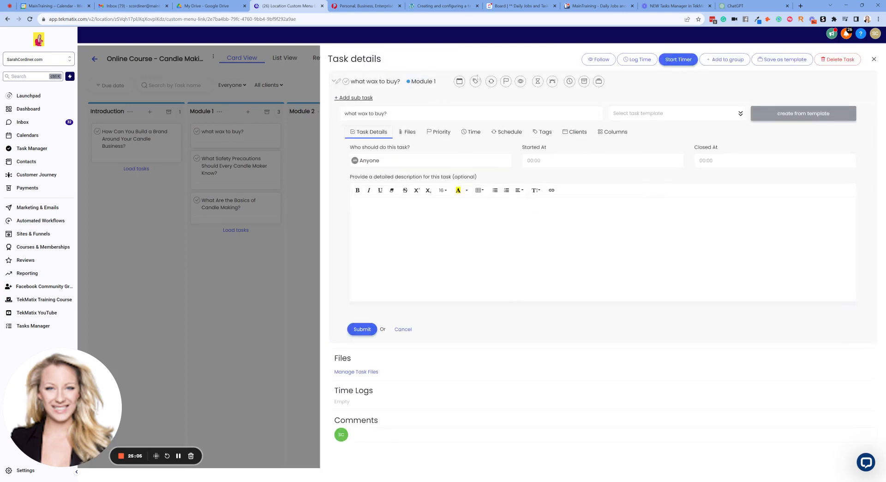
left_click(475, 82)
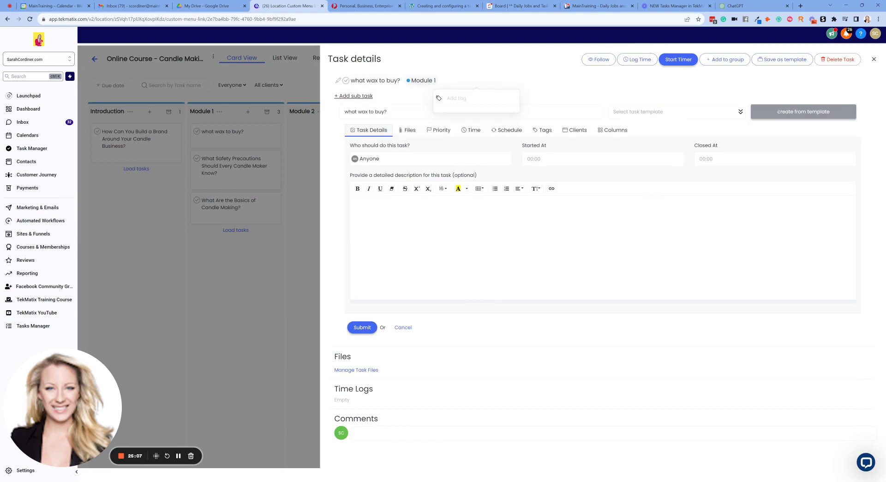
type("Filmed")
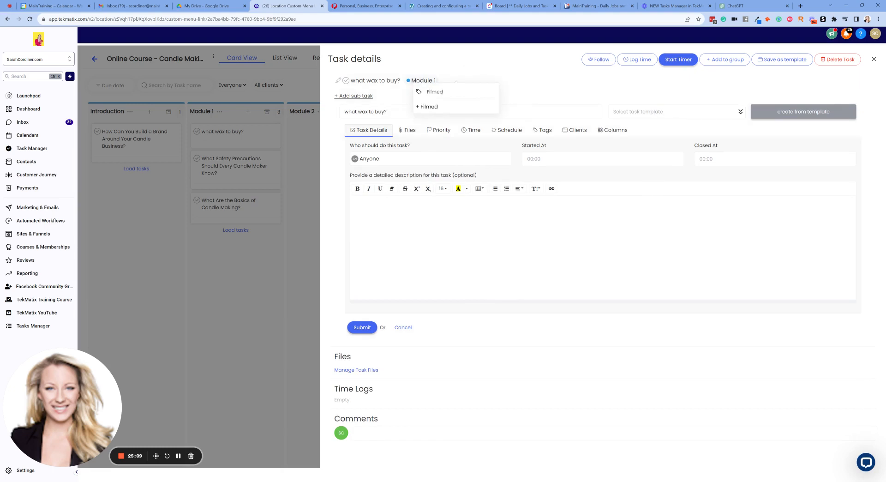
left_click(427, 108)
left_click(443, 110)
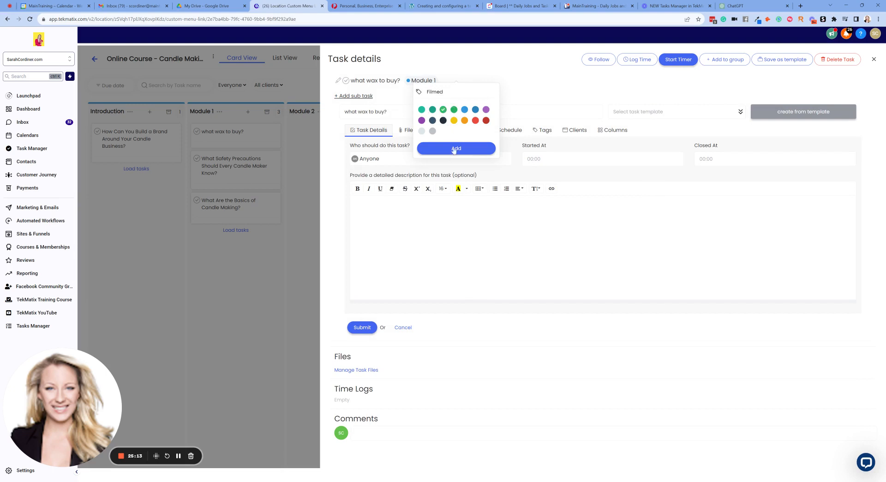
left_click(454, 148)
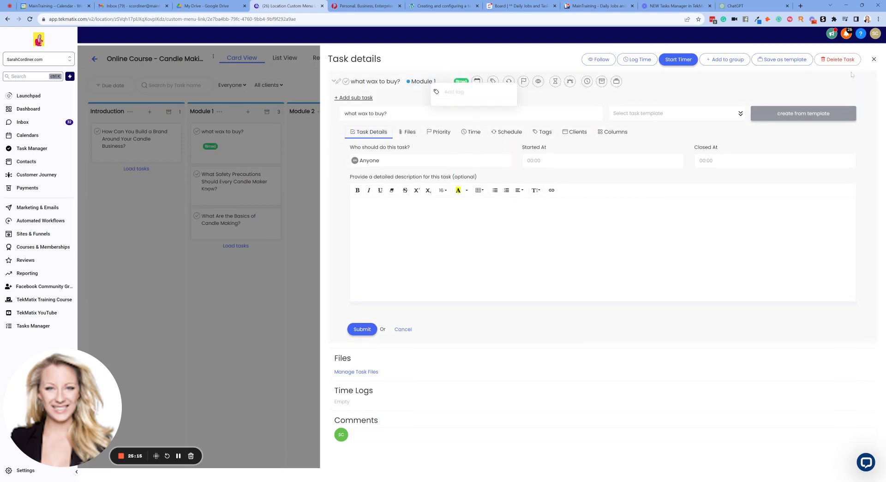
left_click(368, 326)
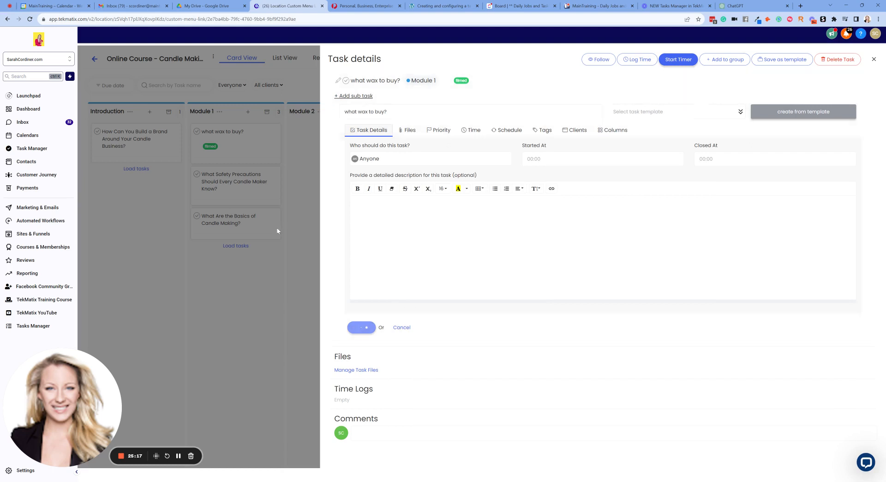
left_click(873, 59)
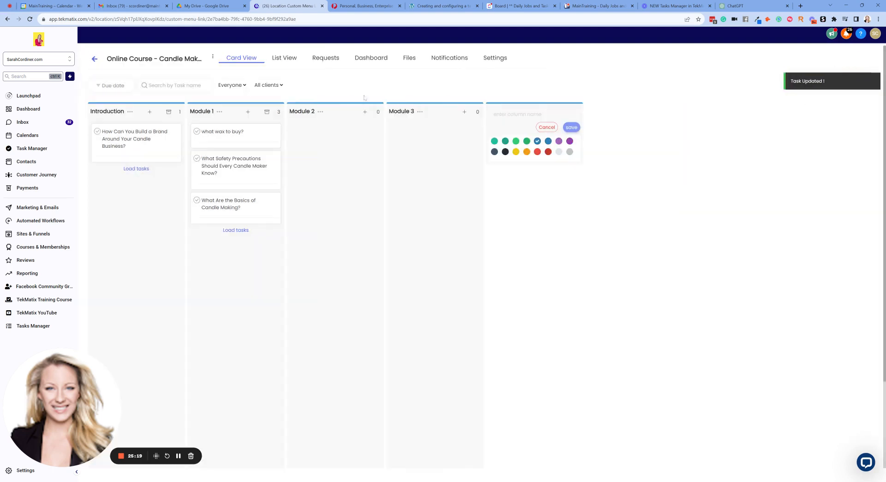
Try again to tag the "what wax to buy?" task, using a teal "filmed" tag, and submit the task.
left_click(228, 132)
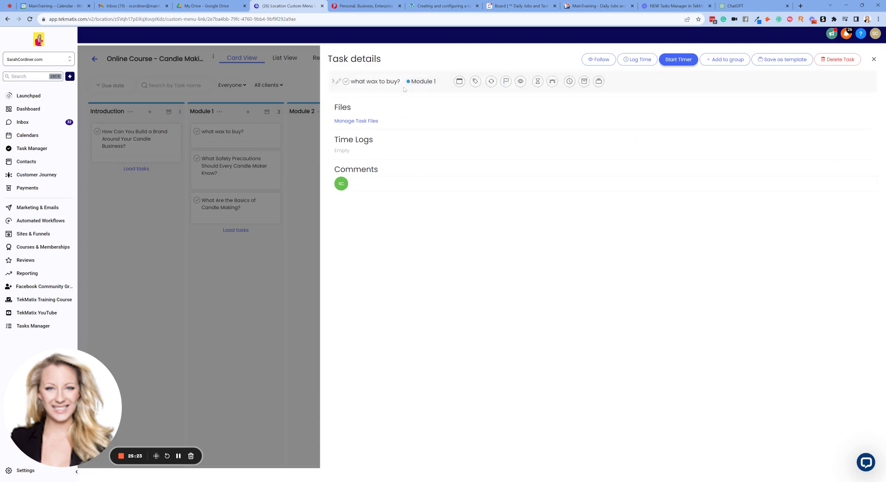
left_click(337, 82)
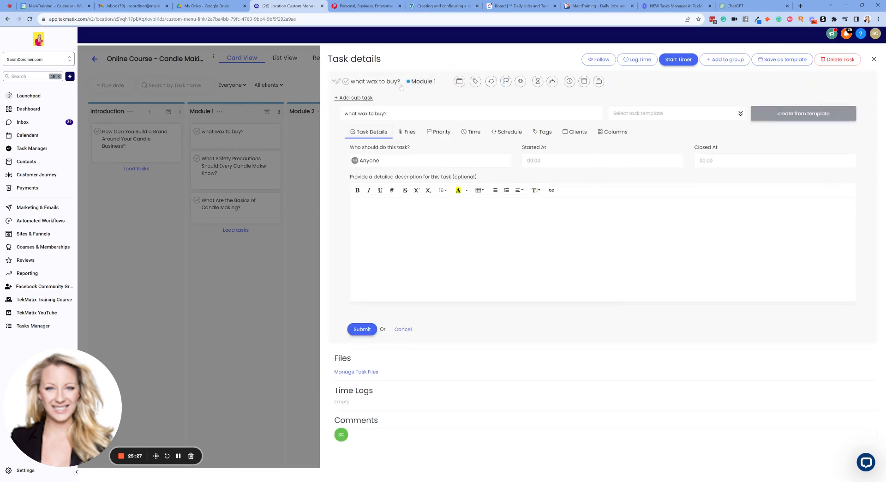
left_click(475, 81)
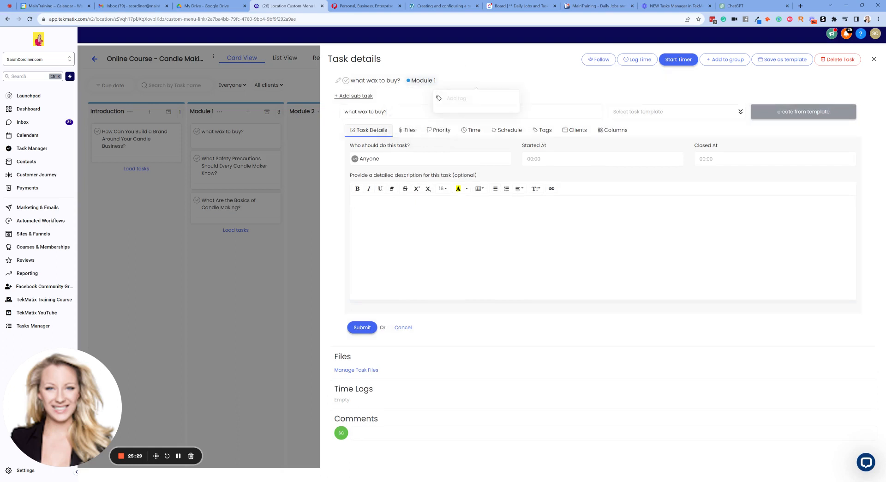
type("fi")
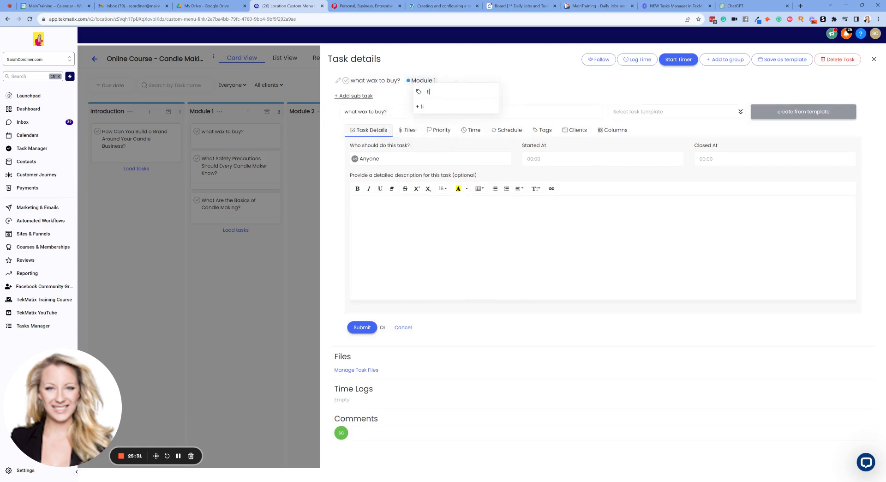
type("lmed")
left_click(426, 108)
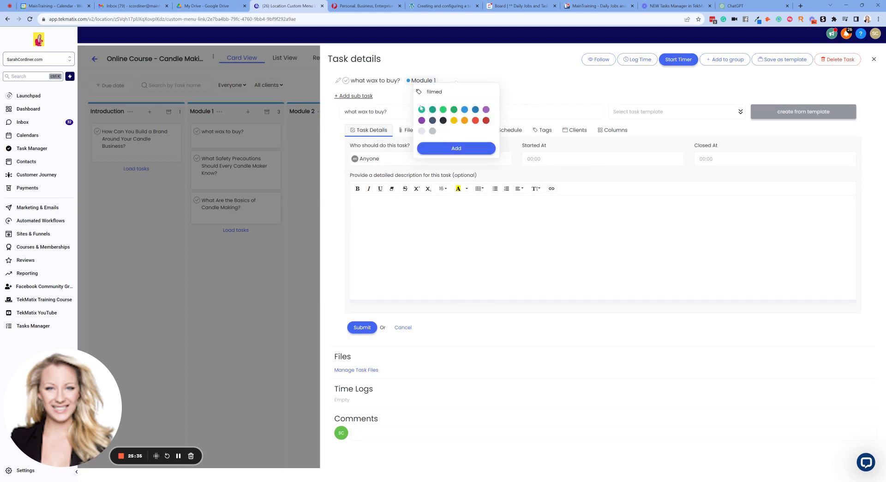
left_click(446, 146)
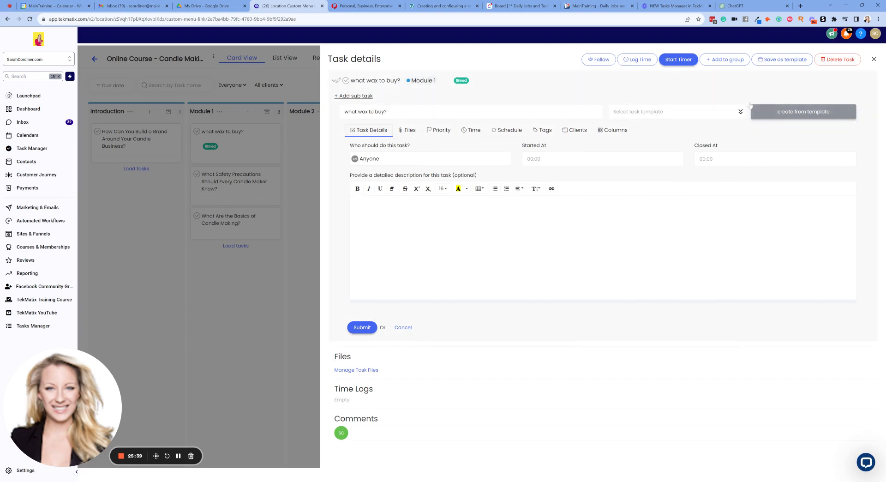
left_click(362, 327)
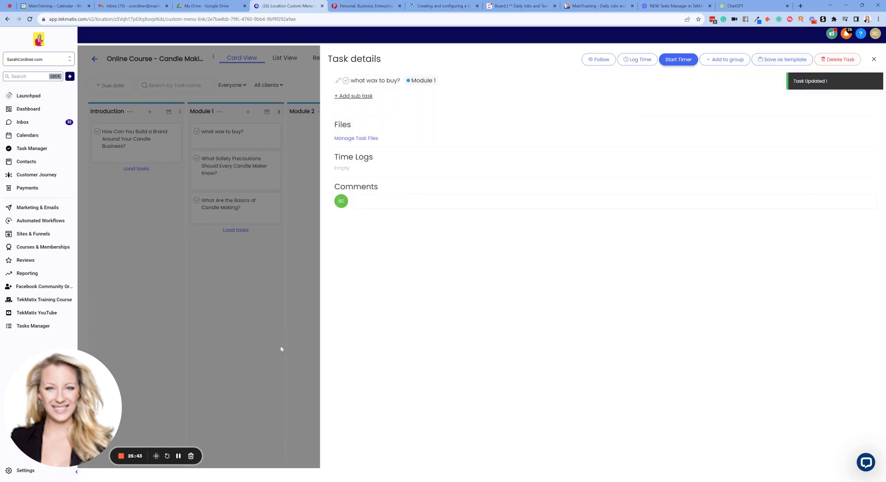
Move the "What Safety Precautions Should Every Candle Maker Know?" task from Module 1 to Module 2 and return to the project list.
left_click(179, 456)
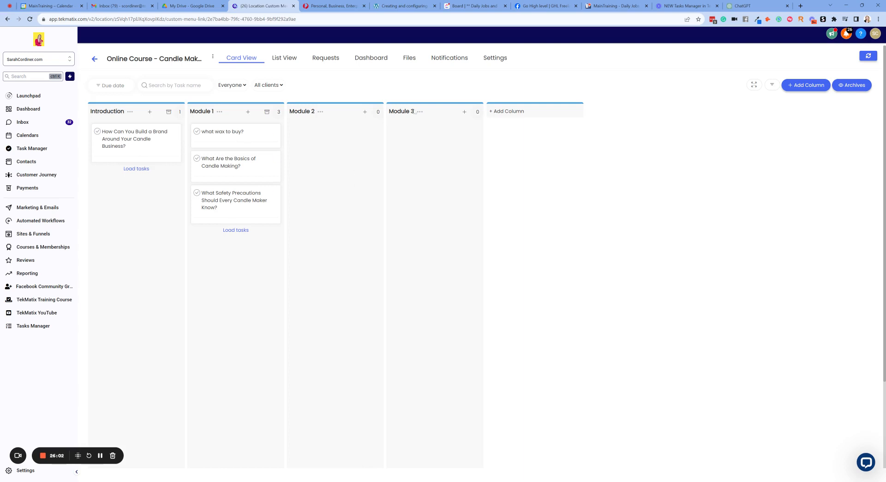
left_click_drag(222, 203, 221, 208)
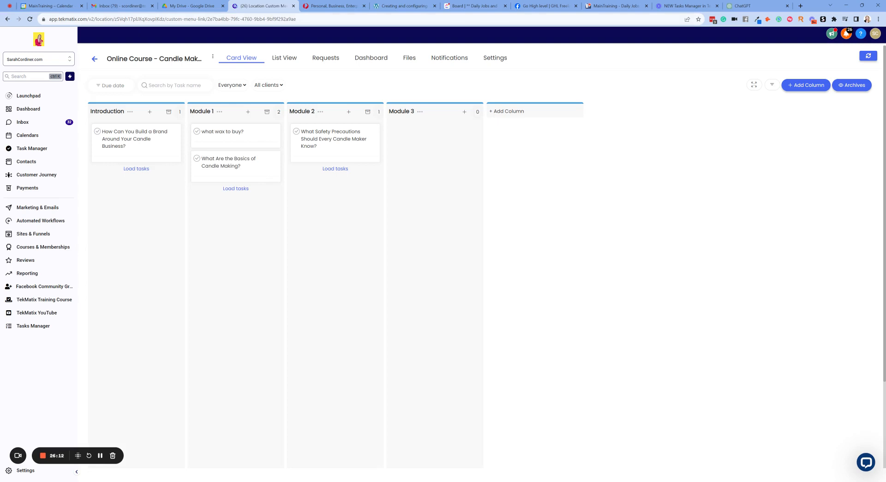
left_click(94, 60)
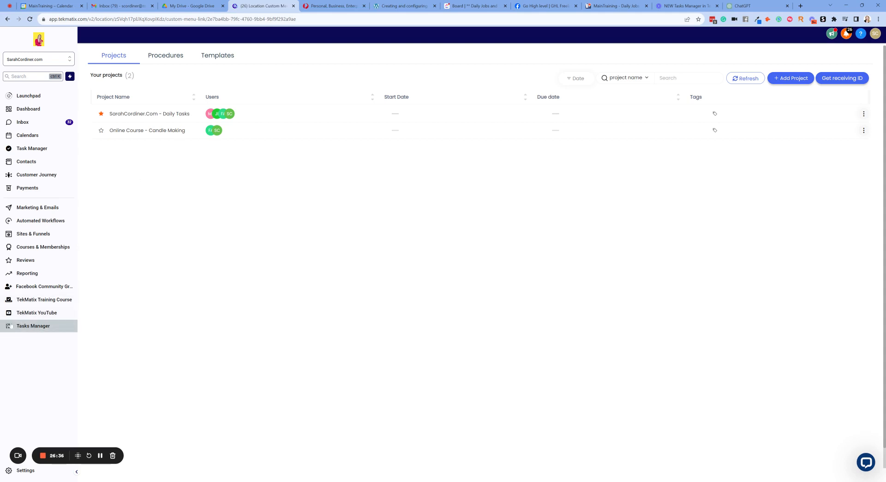
Look through the contact-based tasks list in Task Manager and go back to the Tasks Manager projects.
left_click(34, 150)
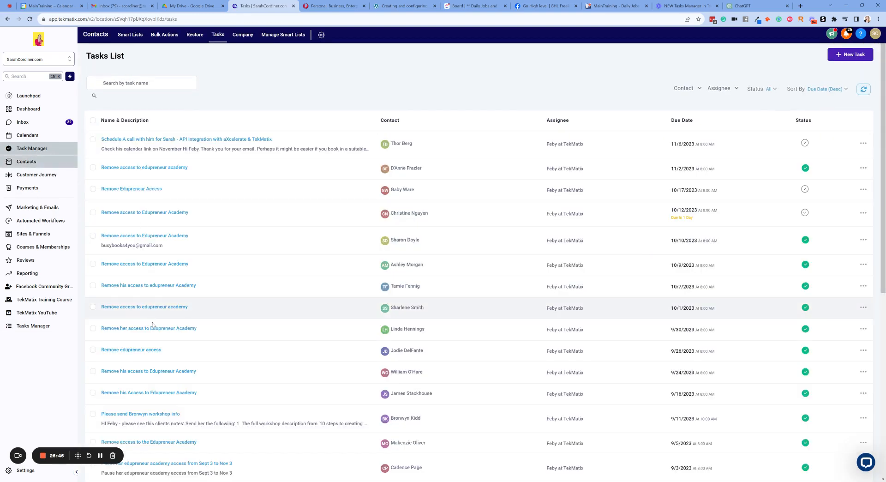
scroll(216, 245, "down", 6)
scroll(223, 205, "up", 7)
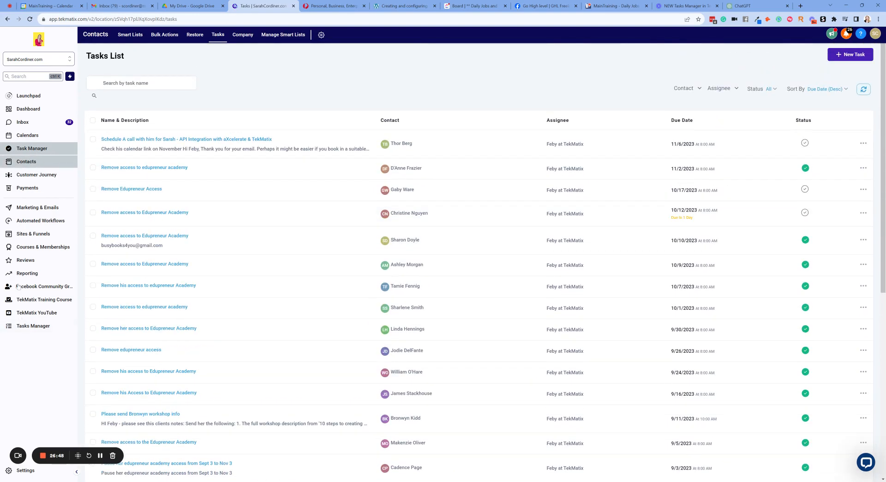
left_click(38, 329)
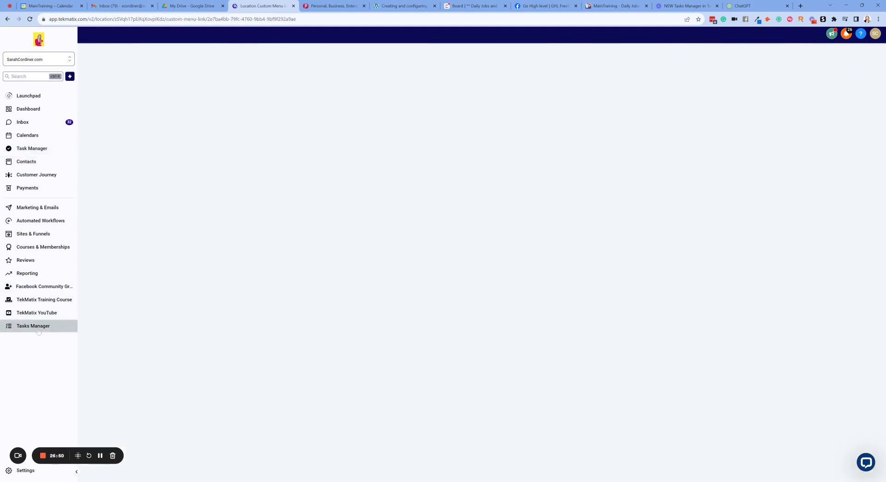